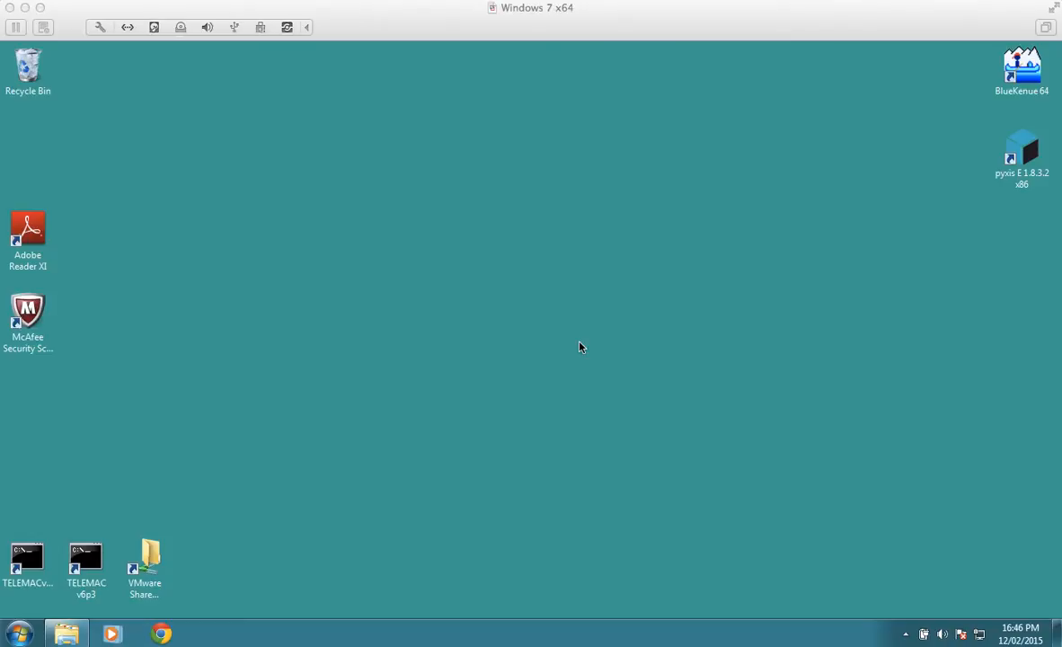
Step: Open a file browser window at the Desktop folder and collapse the expanded user and local disk folders in its tree
{"action": "left_click", "coordinate": [67, 639]}
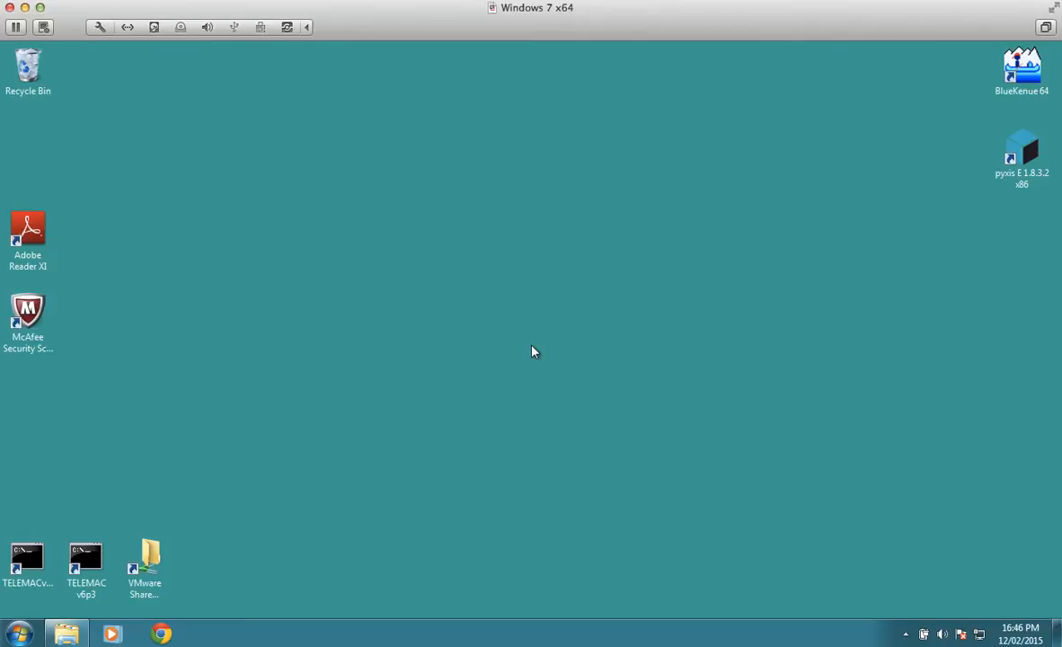
{"action": "left_click", "coordinate": [64, 638]}
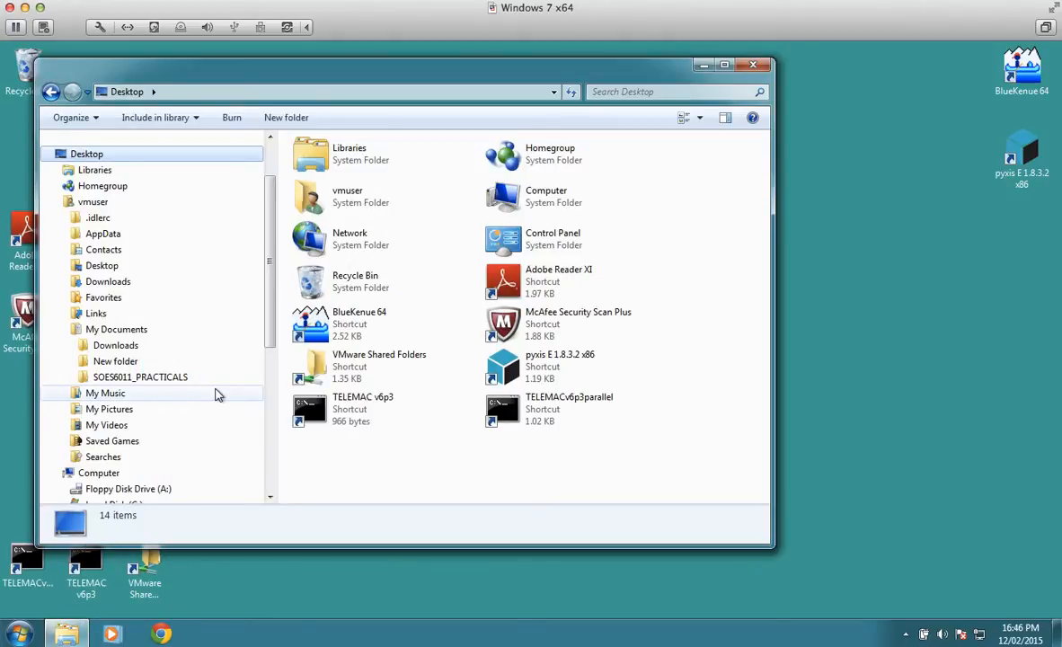
{"action": "left_click", "coordinate": [58, 202]}
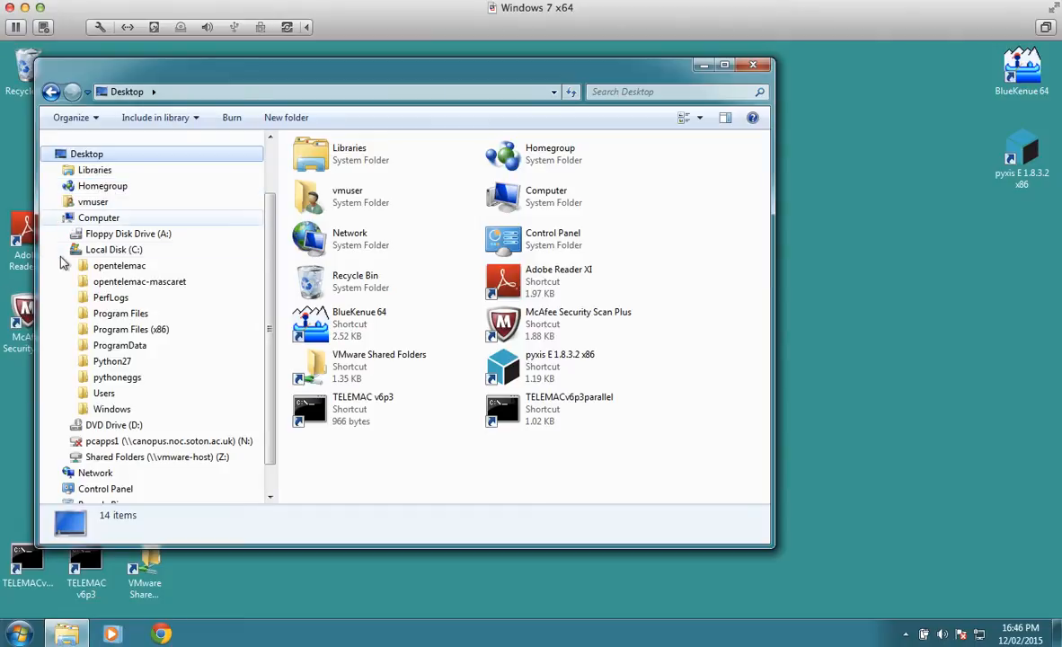
{"action": "left_click", "coordinate": [65, 252]}
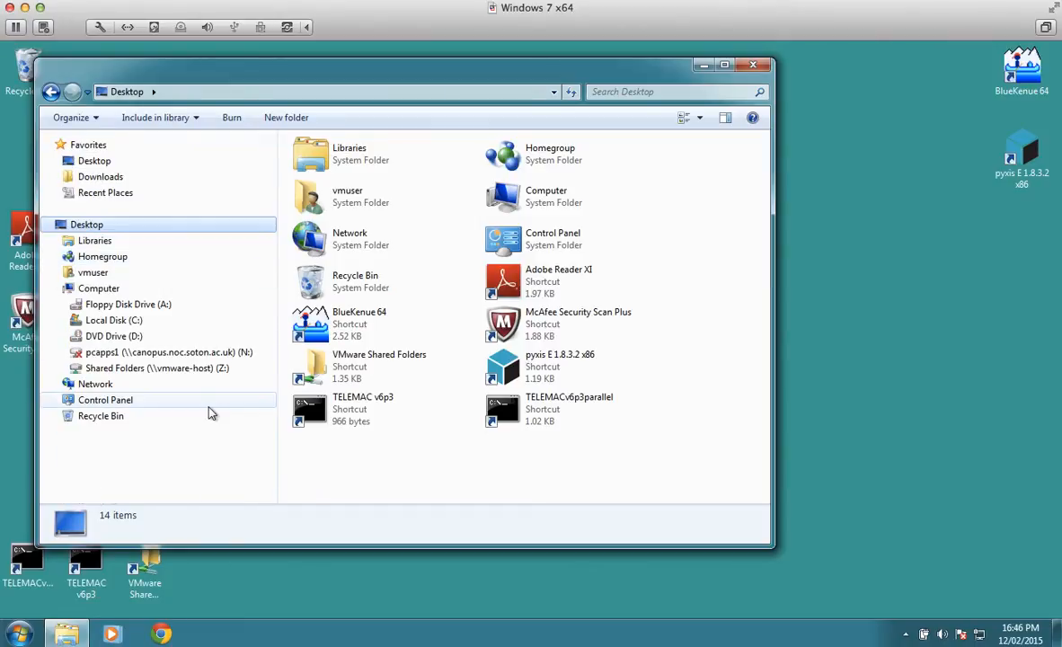
{"action": "left_click", "coordinate": [111, 165]}
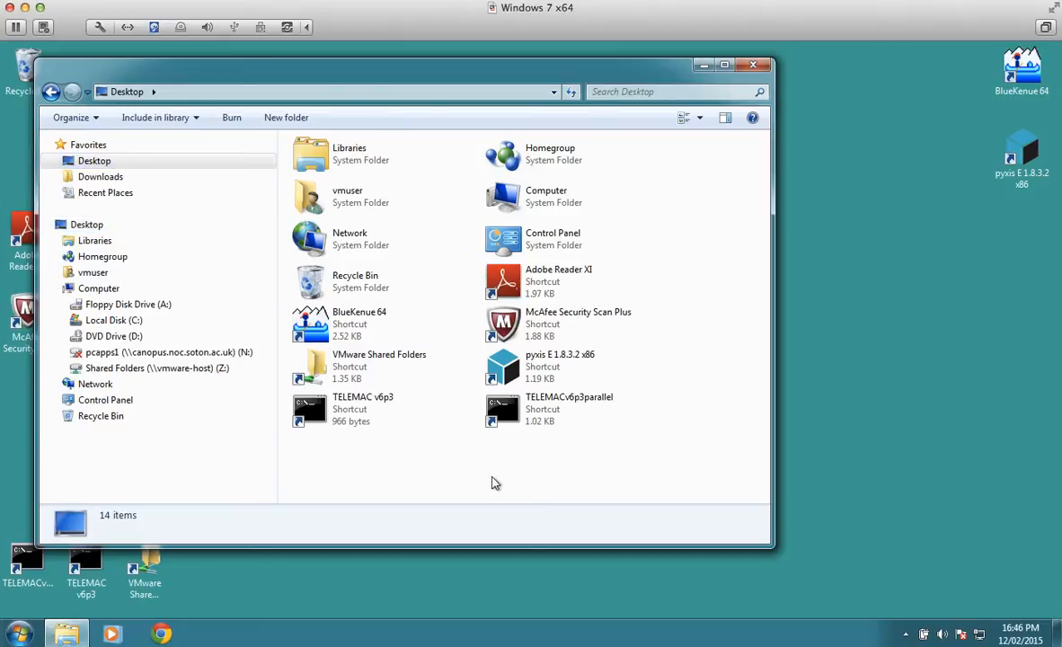
Step: Create a folder named SOES6011_PRACTICAL on the desktop and look inside it
{"action": "right_click", "coordinate": [492, 483]}
{"action": "mouse_move", "coordinate": [561, 409]}
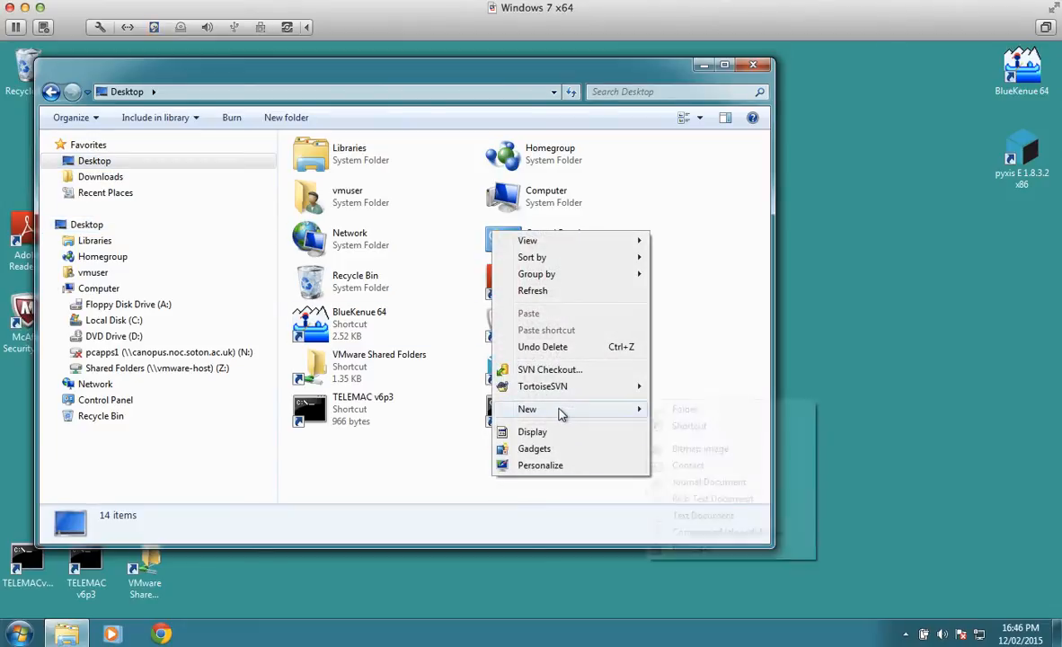
{"action": "left_click", "coordinate": [673, 409]}
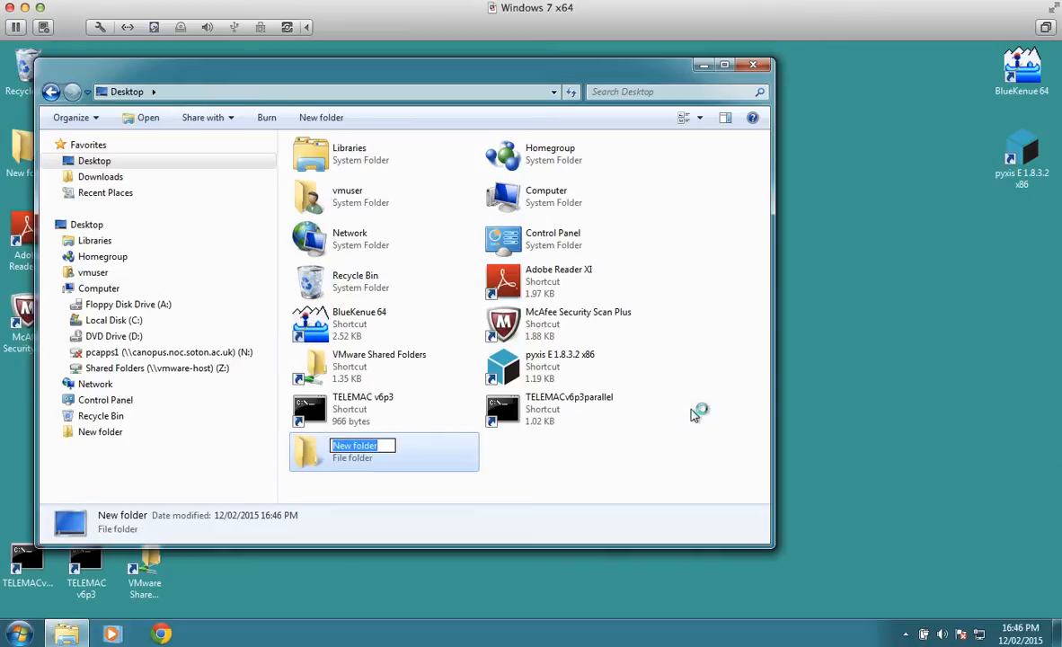
{"action": "type", "text": "SOES6011"}
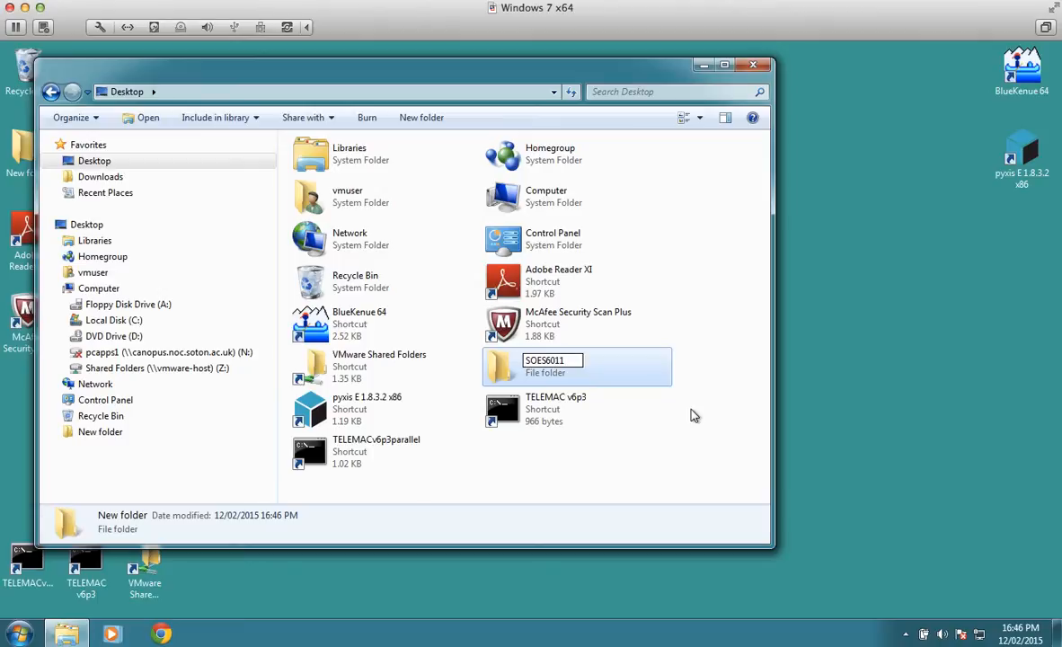
{"action": "type", "text": "_PRACTICAL"}
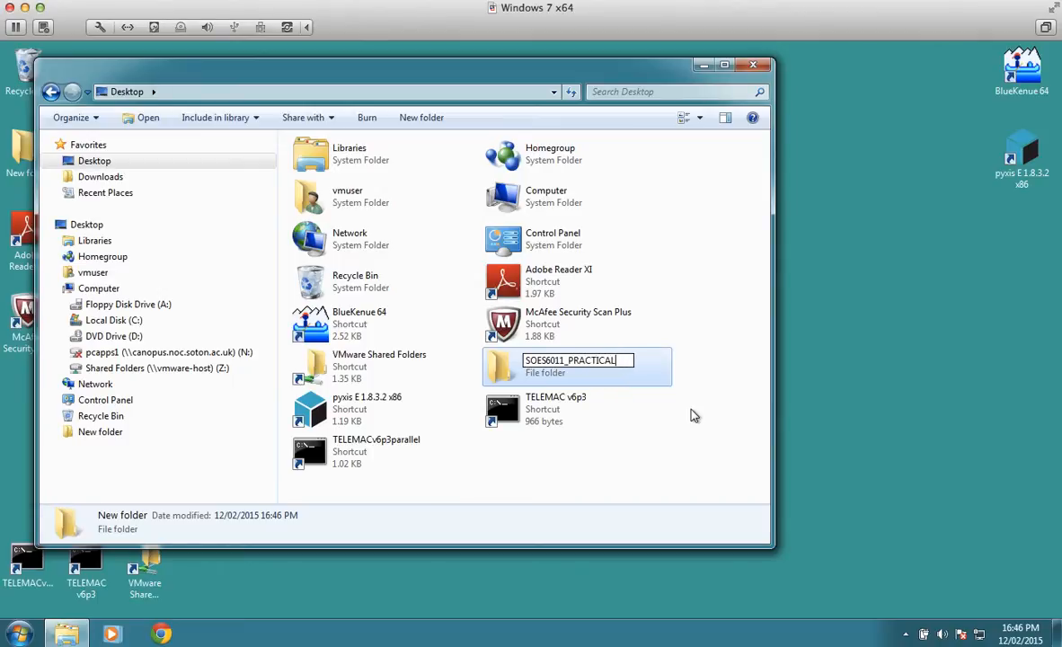
{"action": "left_click", "coordinate": [601, 440]}
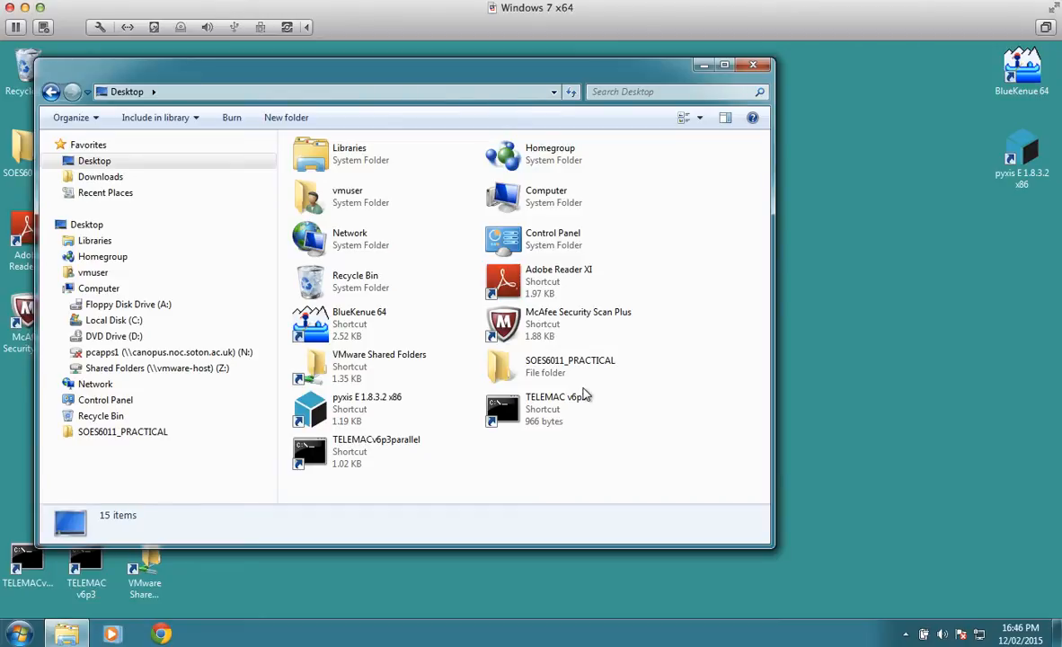
{"action": "double_click", "coordinate": [526, 370]}
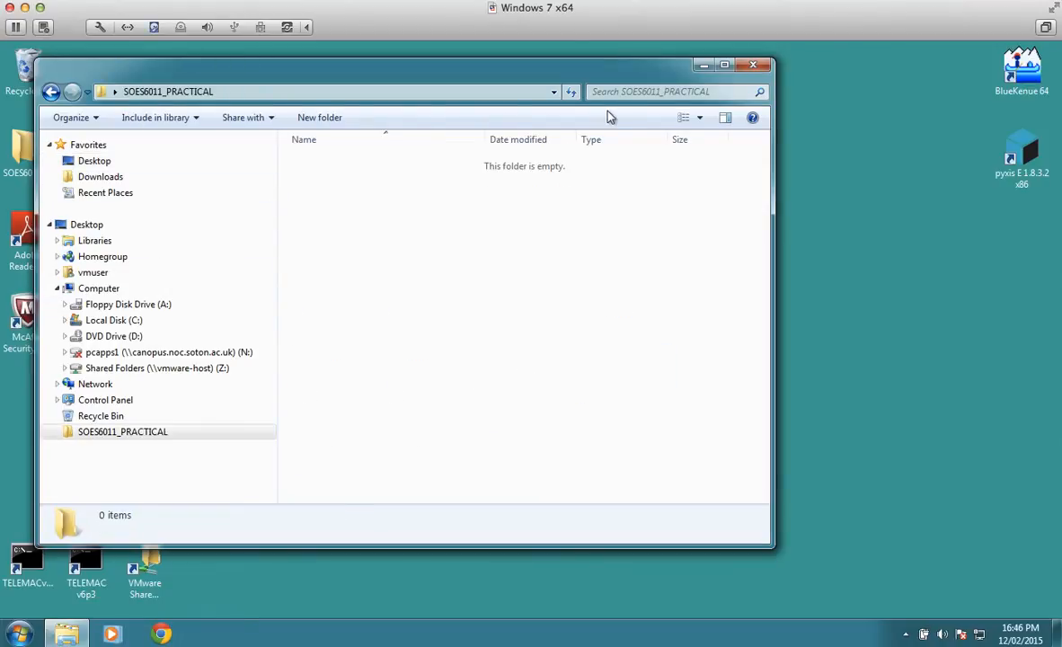
{"action": "left_click", "coordinate": [702, 67]}
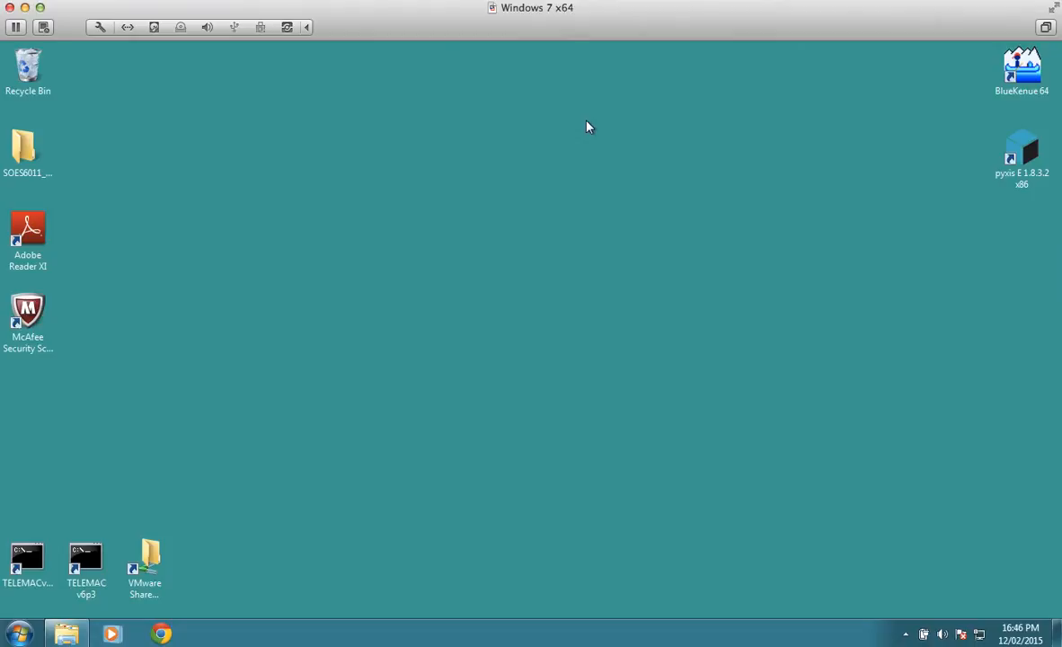
Step: Launch pyxis E 1.8.3.2 x86 and enlarge its window toward the middle of the desktop
{"action": "left_click", "coordinate": [19, 632]}
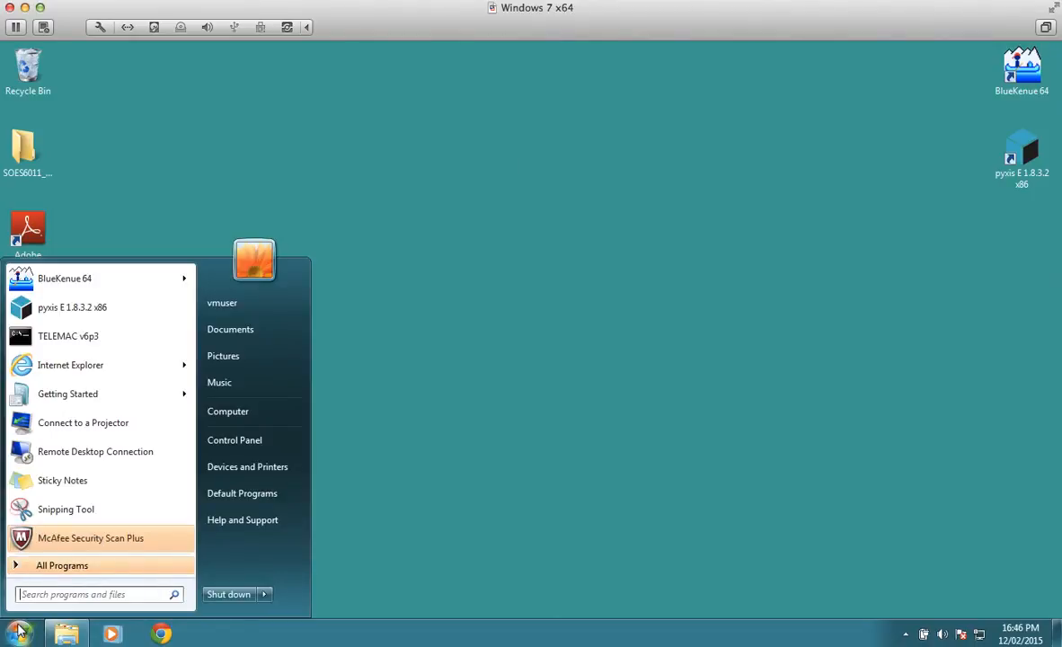
{"action": "type", "text": "p"}
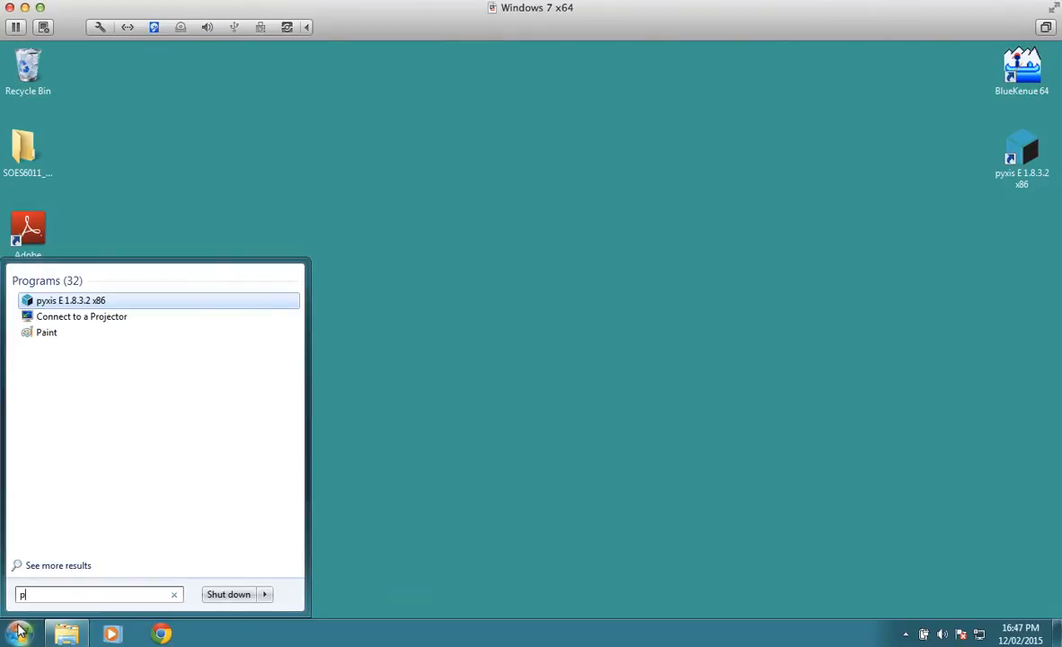
{"action": "type", "text": "yxis"}
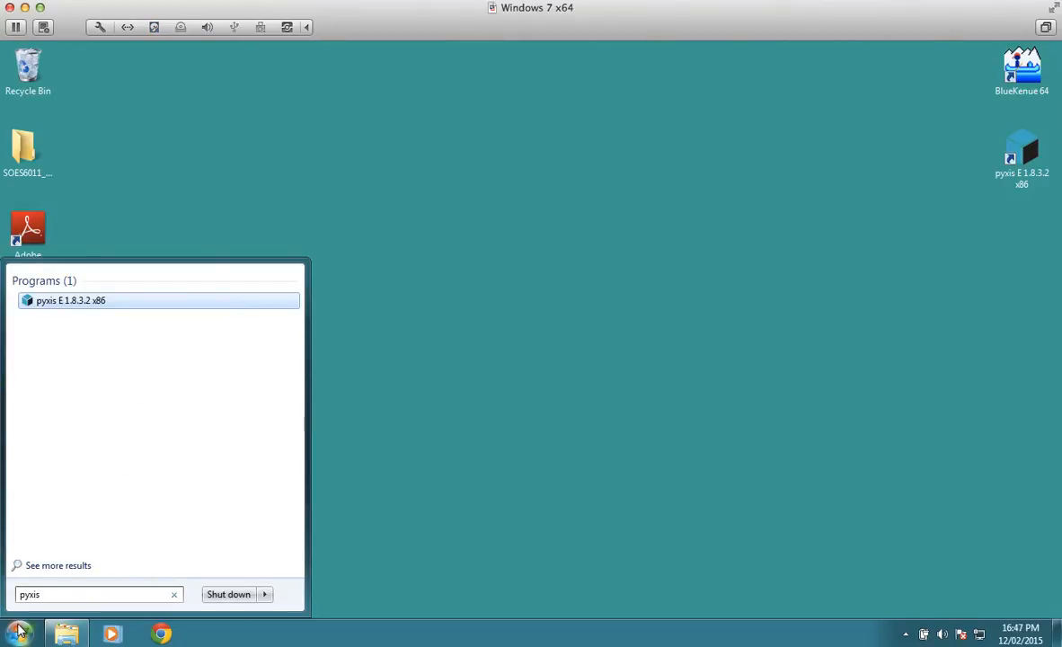
{"action": "left_click", "coordinate": [65, 304]}
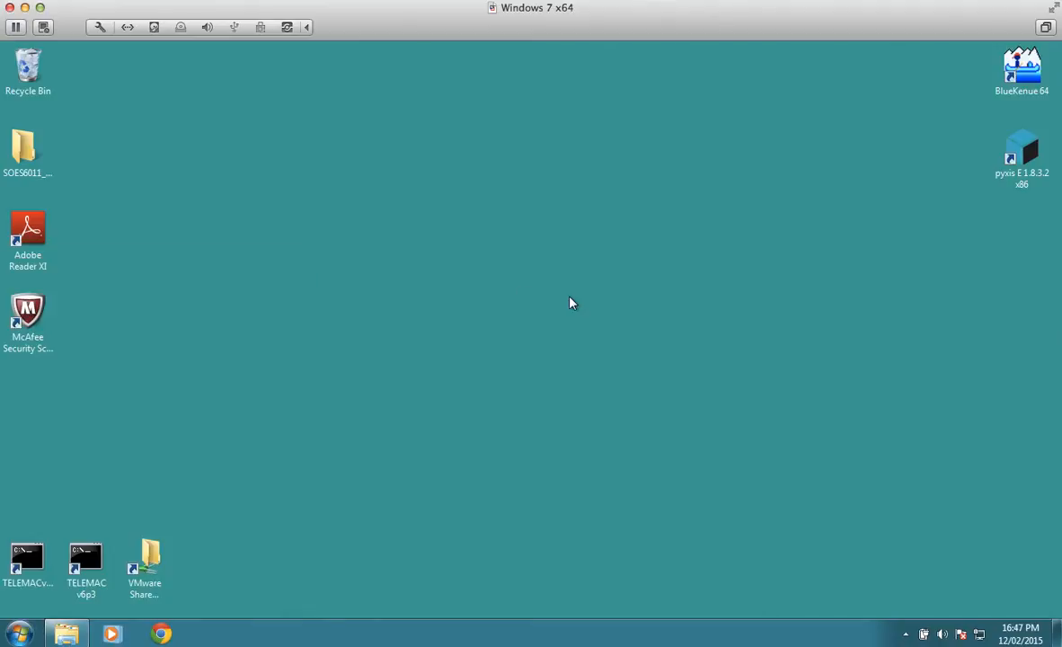
{"action": "left_click", "coordinate": [1016, 155]}
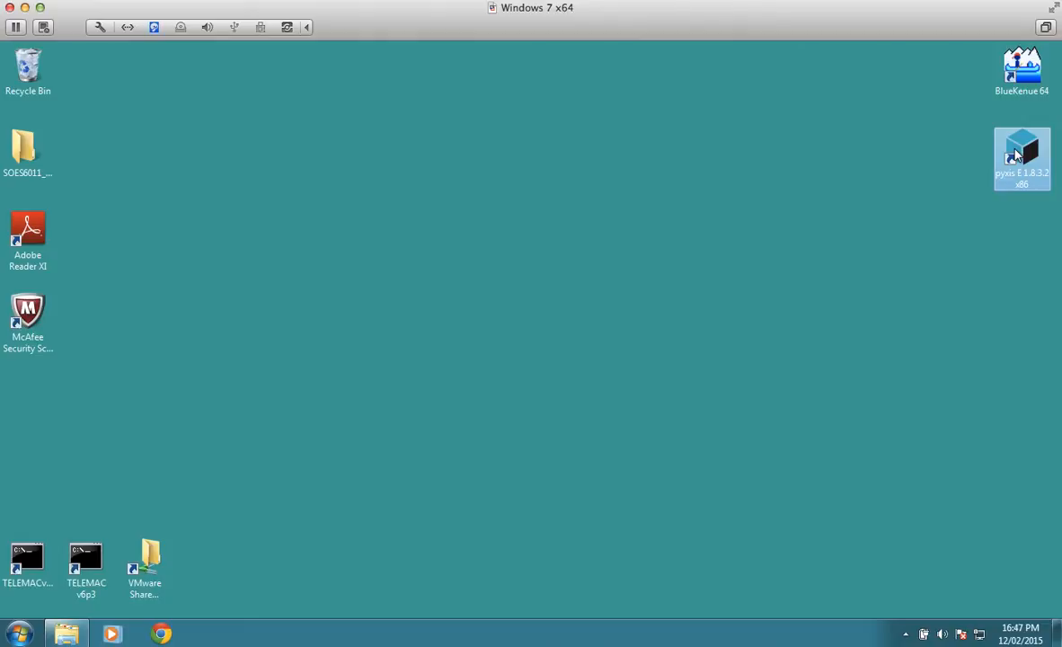
{"action": "double_click", "coordinate": [1017, 156]}
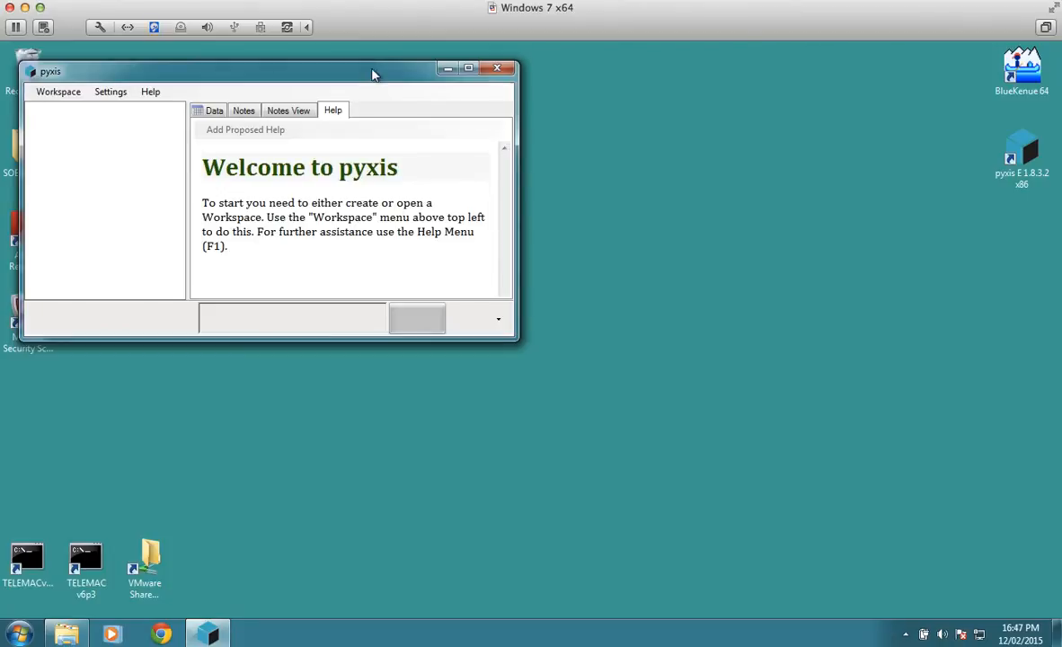
{"action": "left_click_drag", "start_coordinate": [368, 79], "coordinate": [486, 107]}
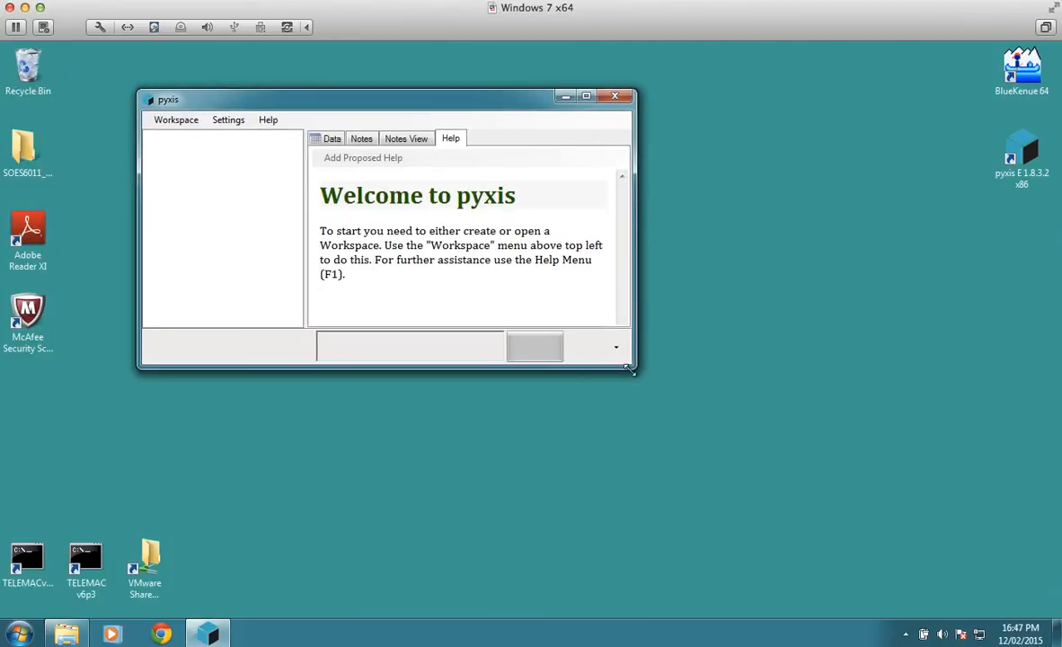
{"action": "left_click_drag", "start_coordinate": [629, 369], "coordinate": [924, 466]}
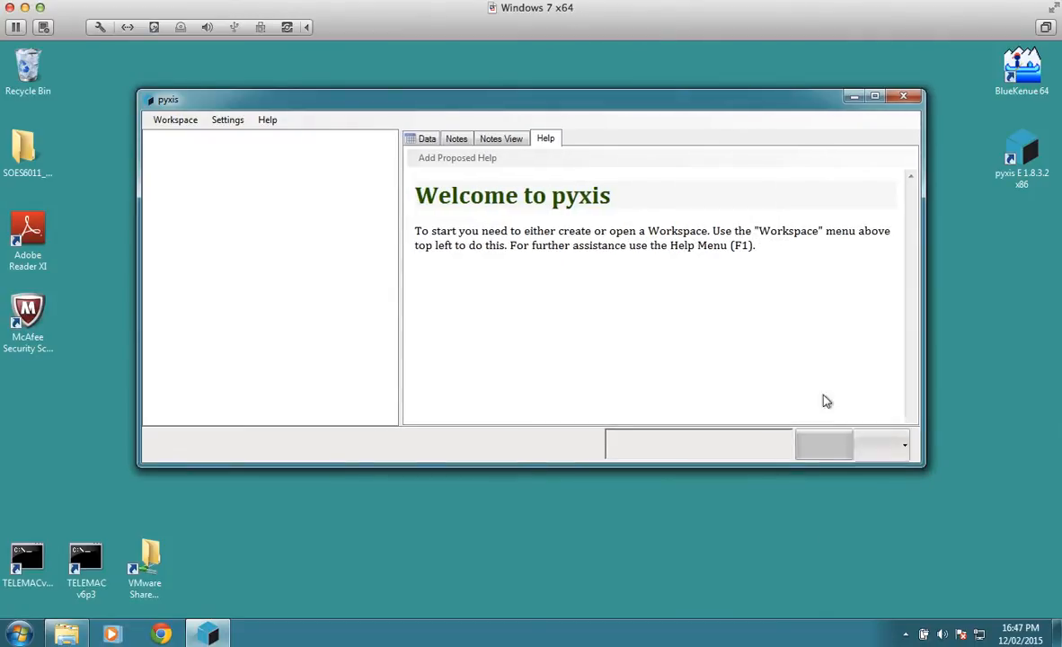
Step: Create a new workspace in the SOES6011_PRACTICAL desktop folder
{"action": "left_click", "coordinate": [176, 120]}
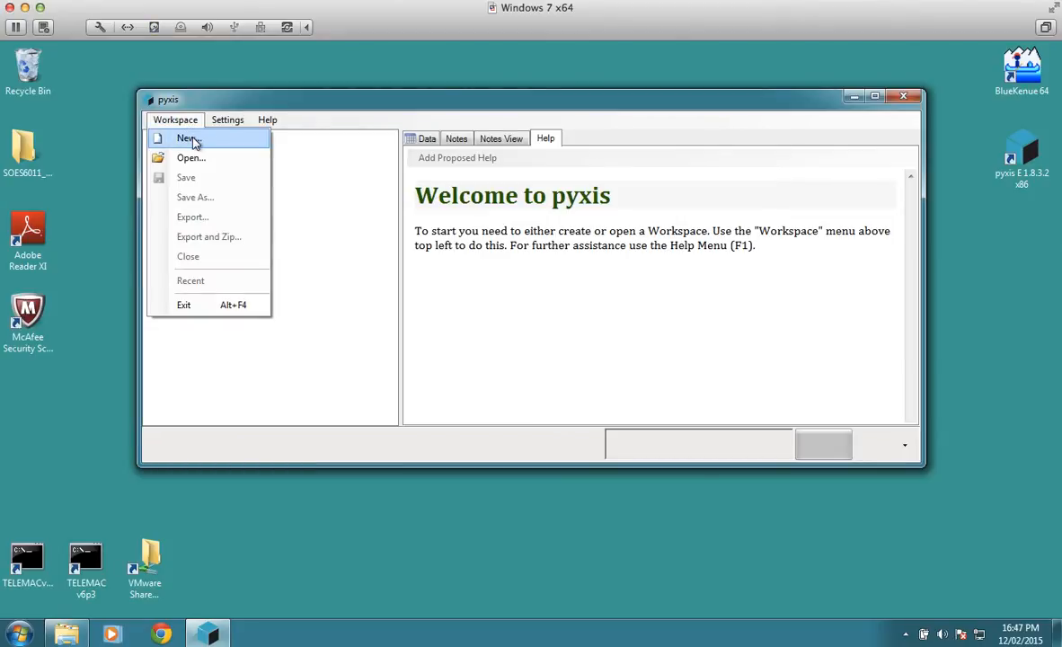
{"action": "left_click", "coordinate": [194, 141]}
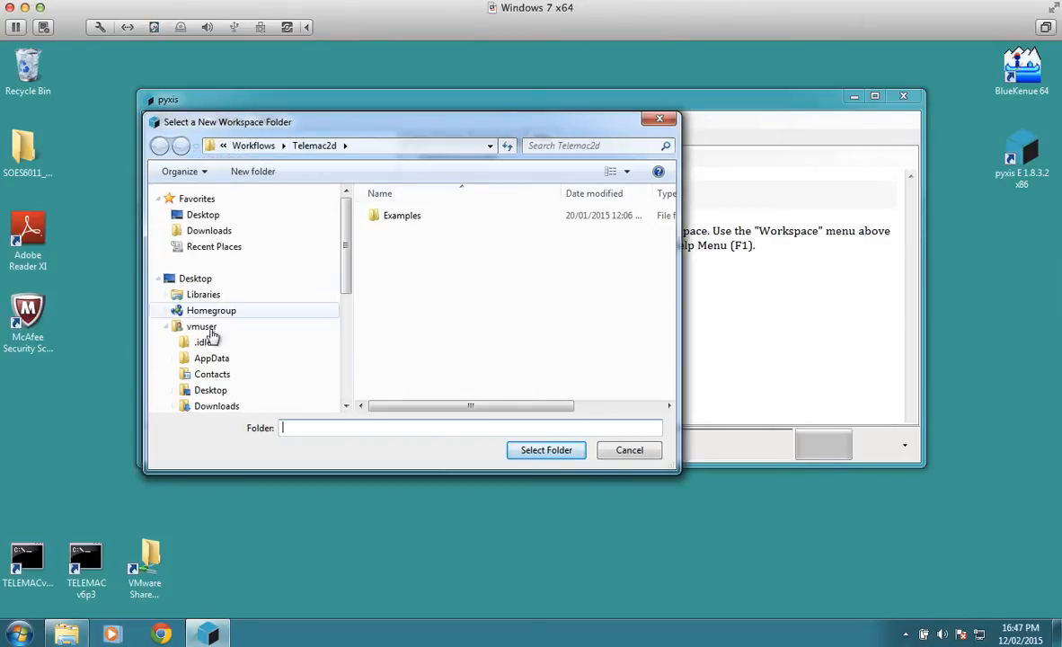
{"action": "left_click", "coordinate": [166, 326]}
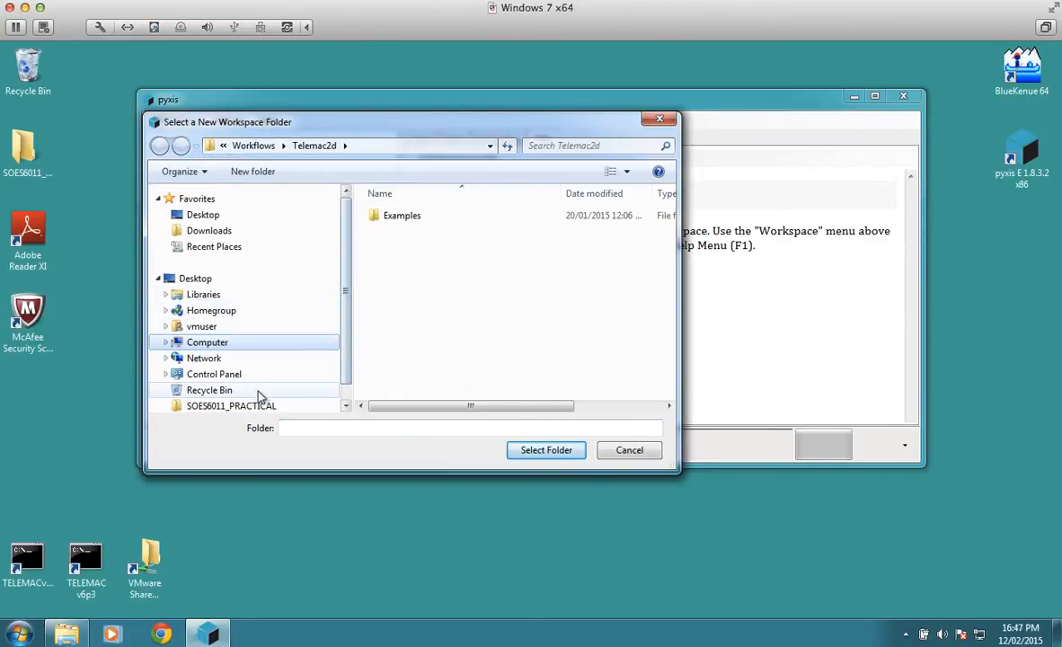
{"action": "left_click", "coordinate": [241, 406]}
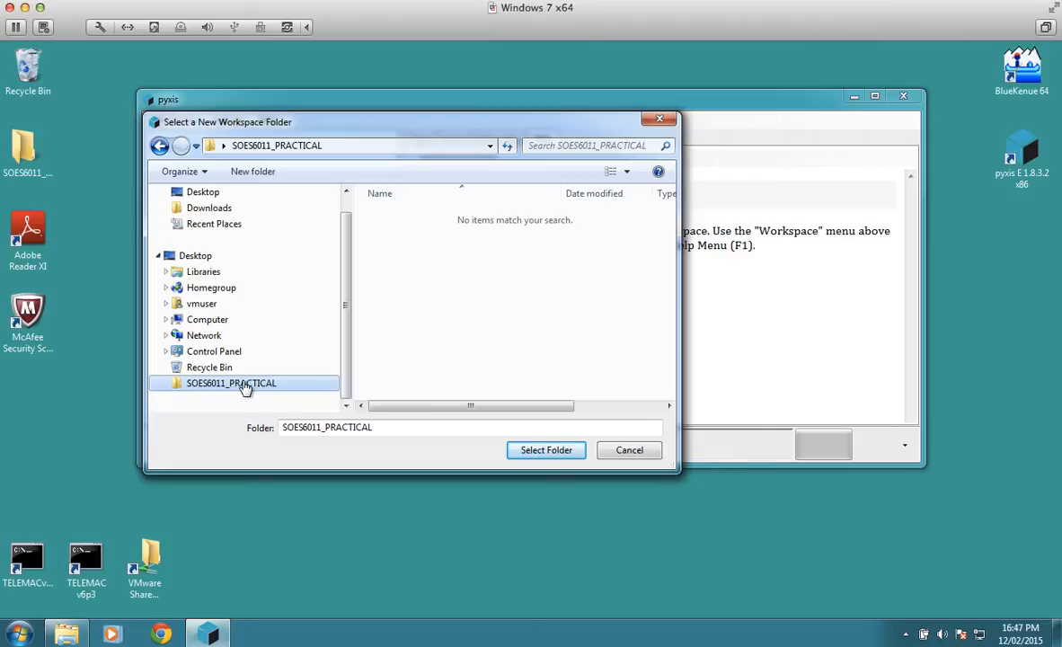
{"action": "left_click", "coordinate": [547, 451]}
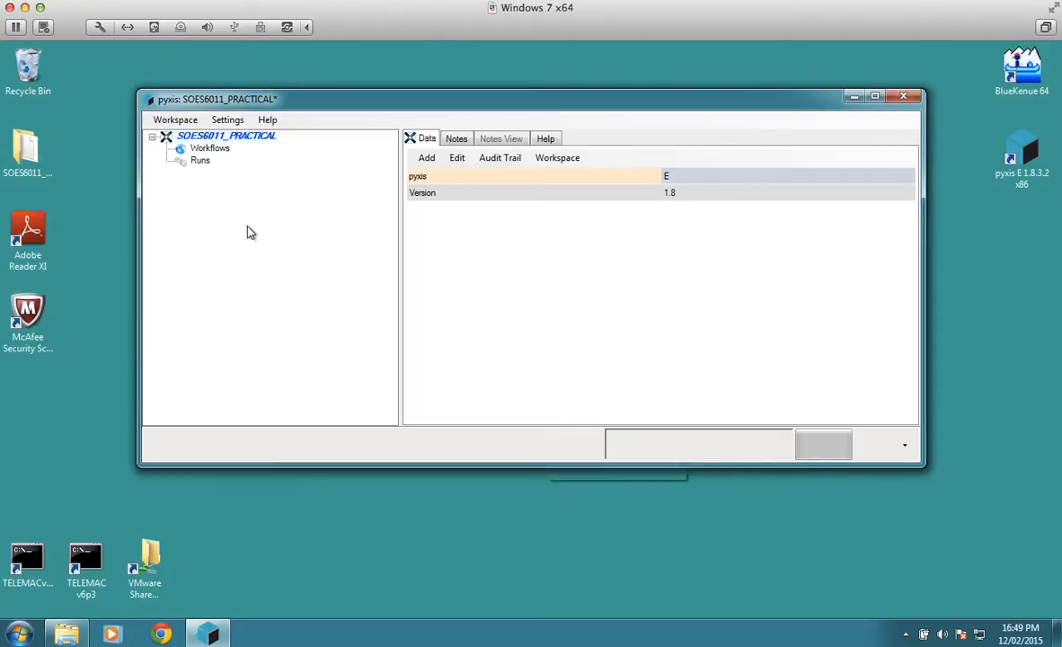
Step: Add the workflow file TELEMAC_2D_1_8.hrf from the Workflows\Telemac2d folder of pyxisTELEMAC_Workflow 1.8.3.0 x86 to the workspace's Workflows
{"action": "left_click", "coordinate": [220, 151]}
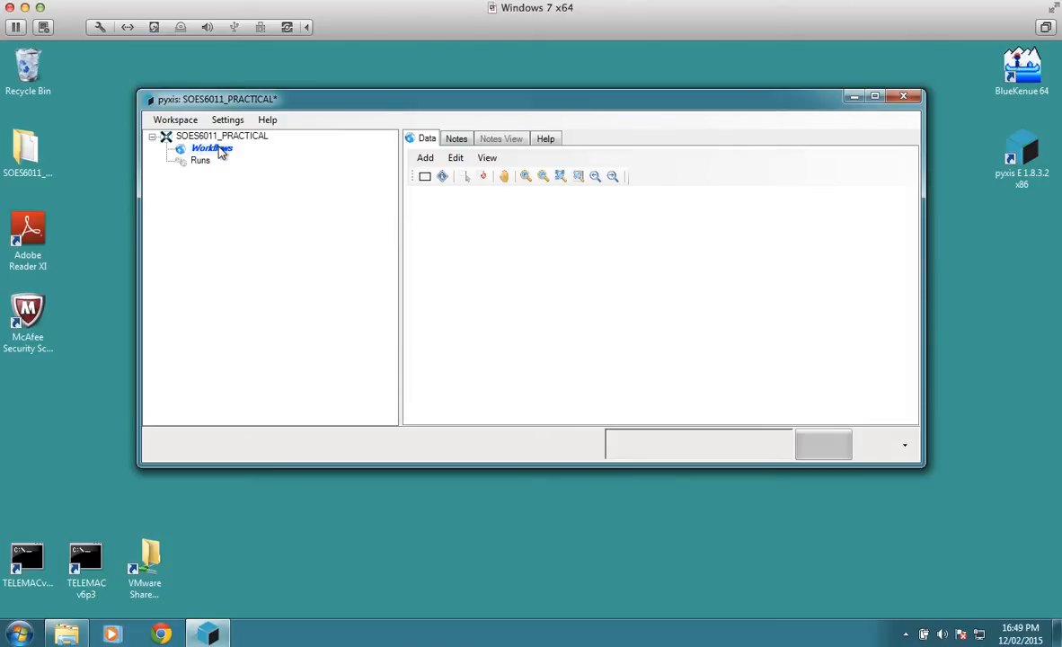
{"action": "left_click", "coordinate": [424, 159]}
{"action": "left_click", "coordinate": [444, 174]}
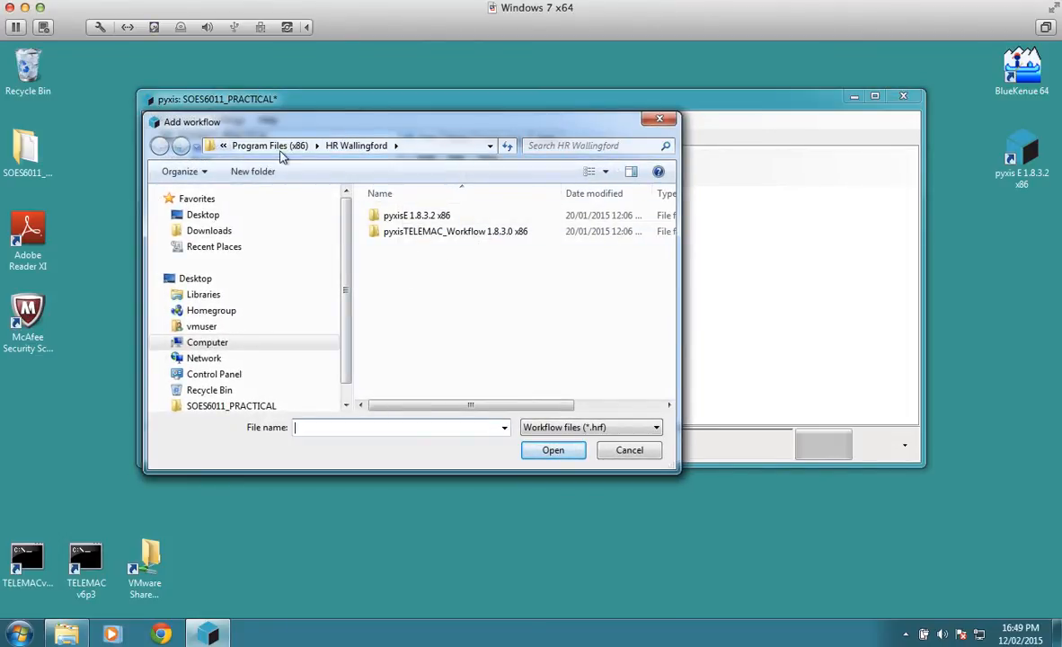
{"action": "double_click", "coordinate": [448, 231]}
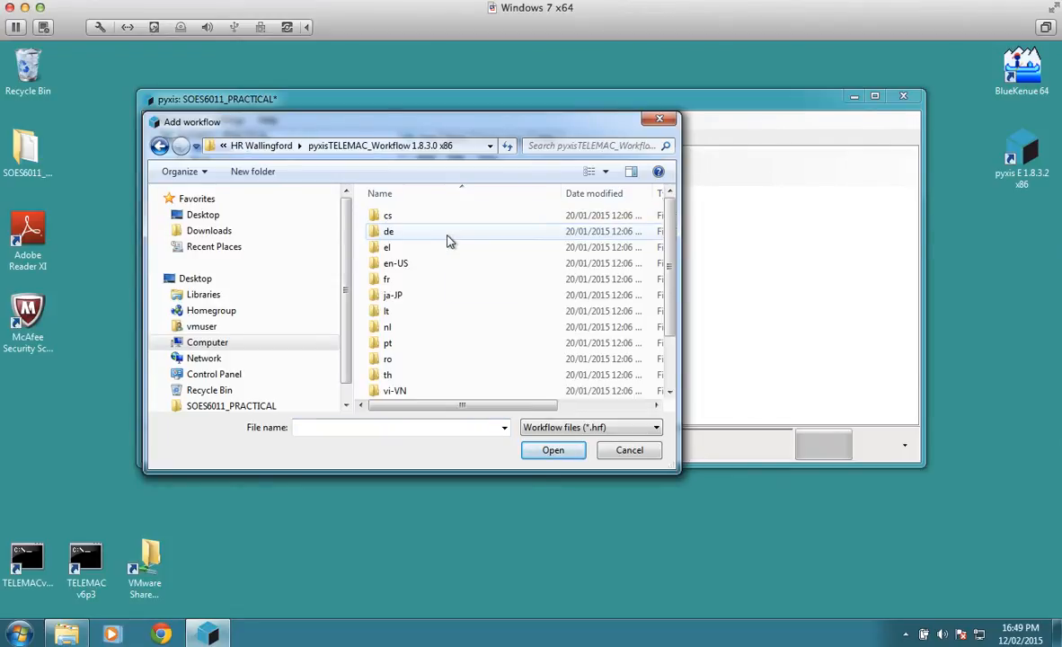
{"action": "scroll", "coordinate": [670, 289], "scroll_direction": "down", "scroll_amount": 2}
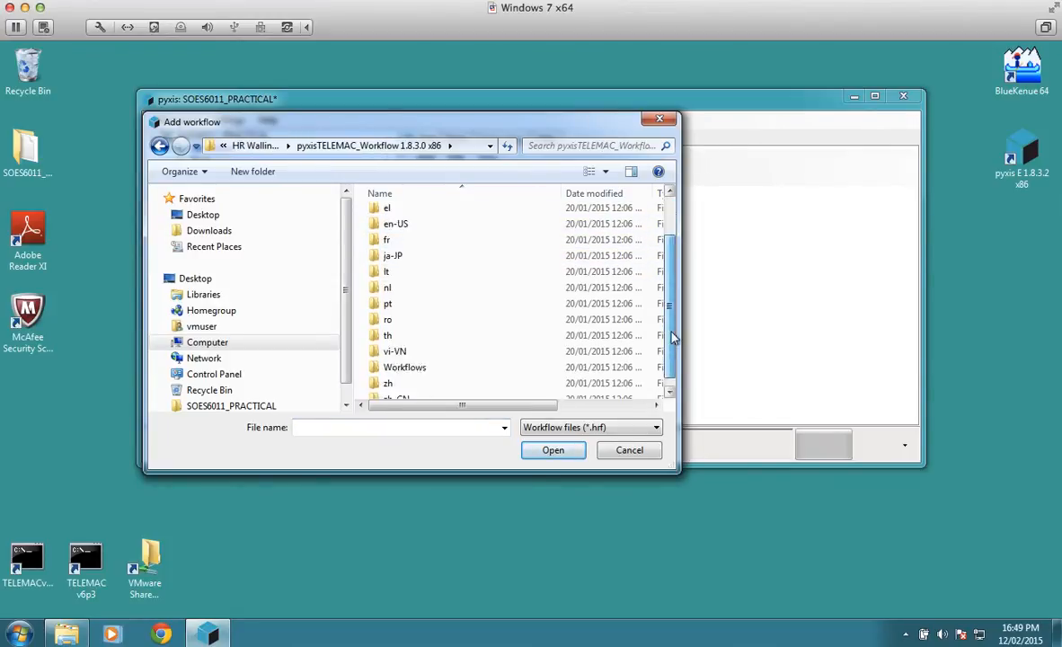
{"action": "double_click", "coordinate": [419, 345]}
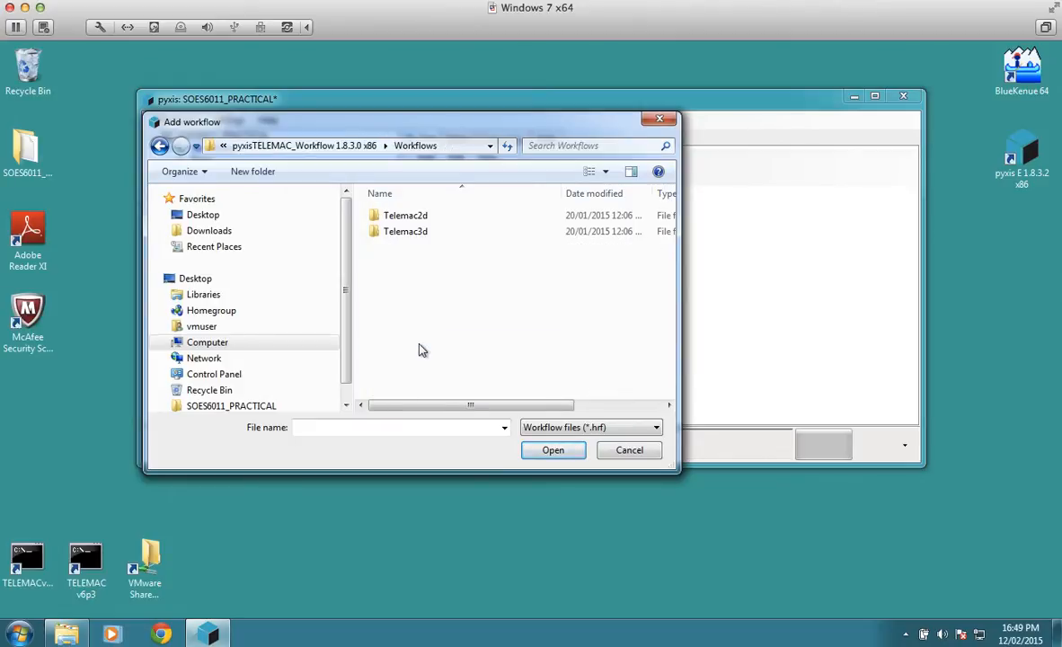
{"action": "left_click", "coordinate": [424, 219]}
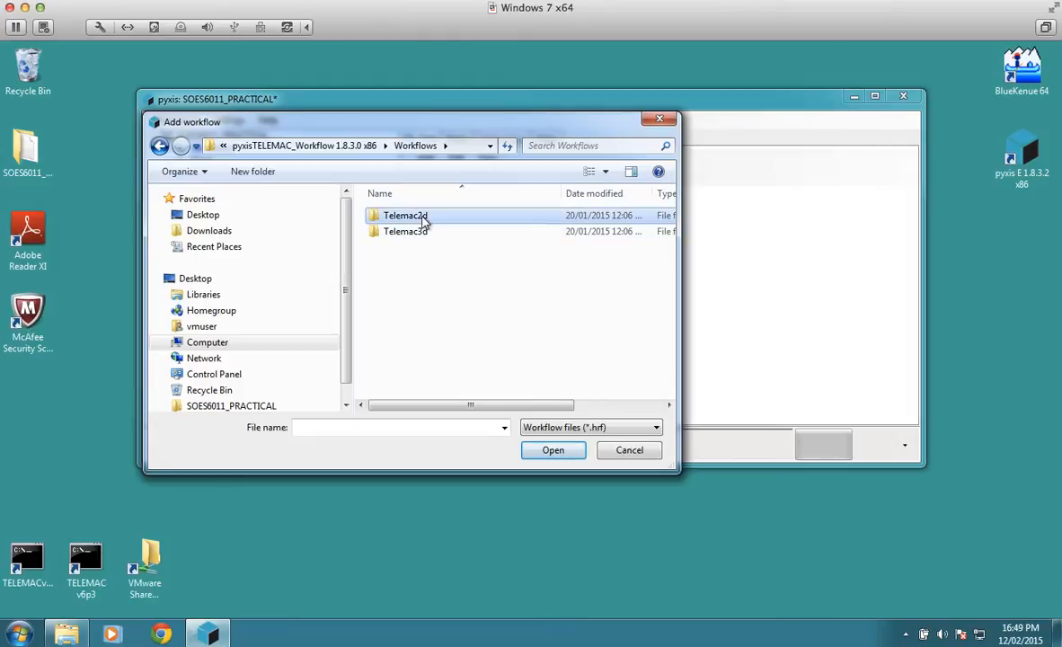
{"action": "double_click", "coordinate": [424, 219]}
{"action": "left_click", "coordinate": [444, 234]}
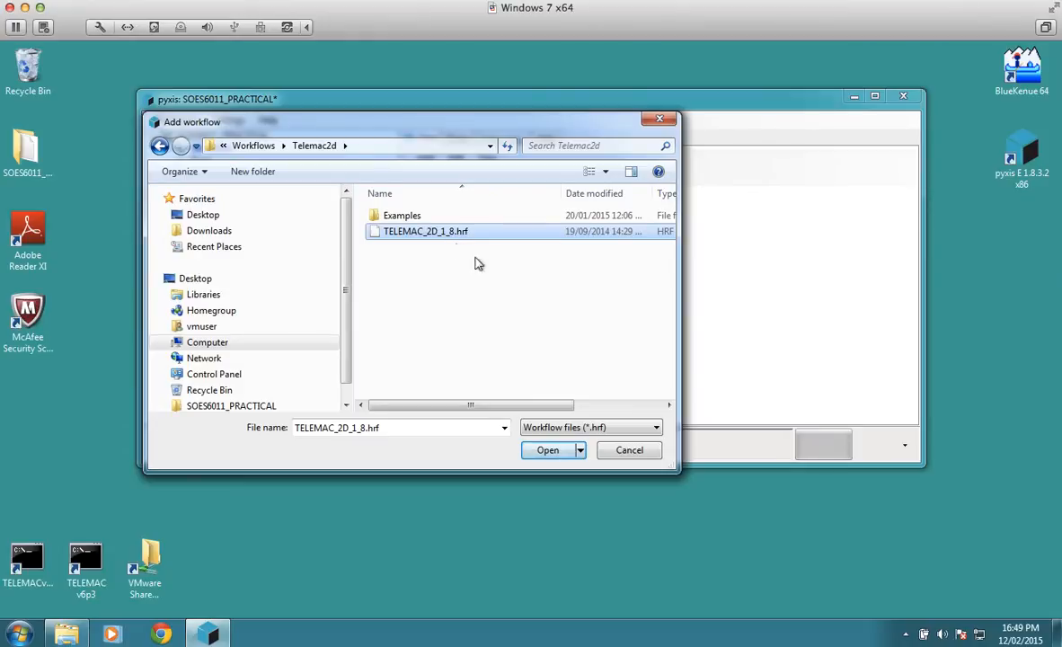
{"action": "left_click", "coordinate": [562, 450]}
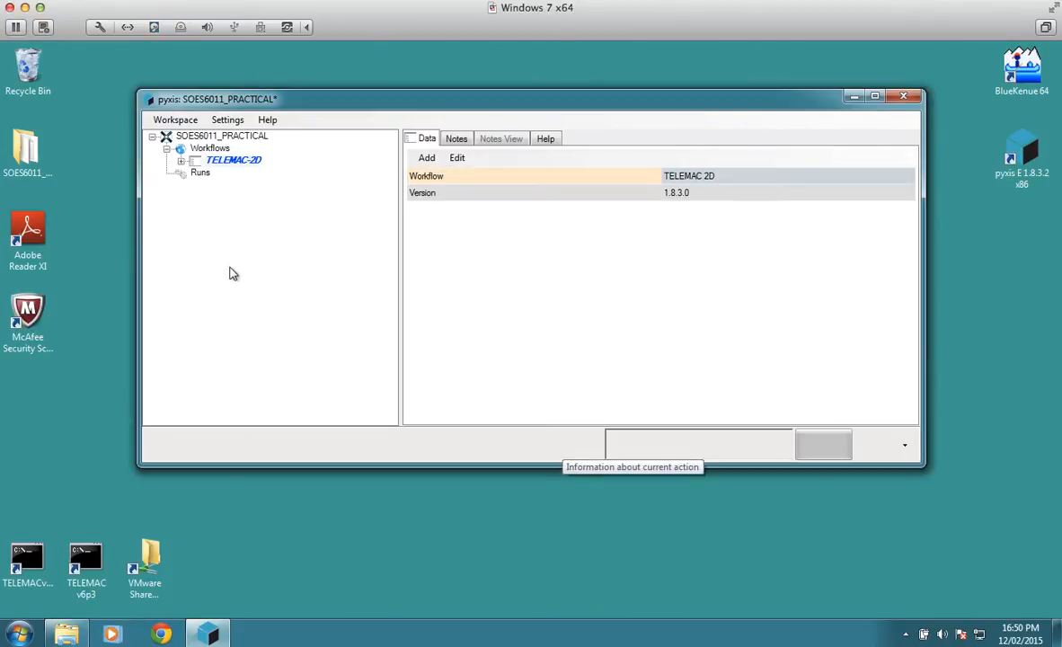
Step: Expand the TELEMAC-2D workflow, review the data, help and notes of Model Run Period, and select Selafin Source
{"action": "left_click", "coordinate": [180, 161]}
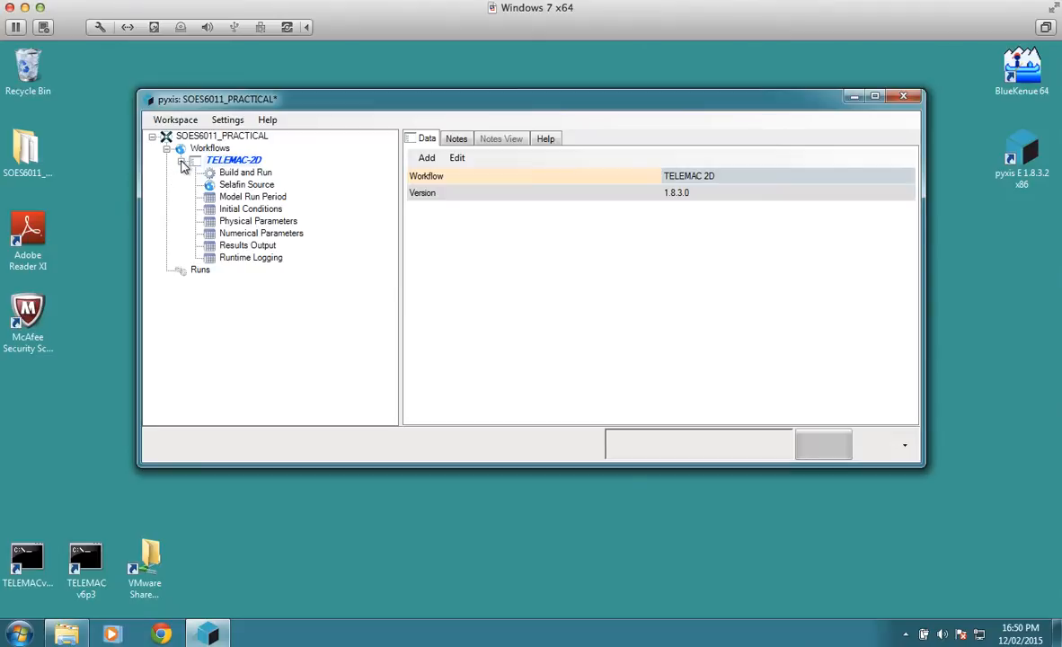
{"action": "left_click", "coordinate": [257, 194]}
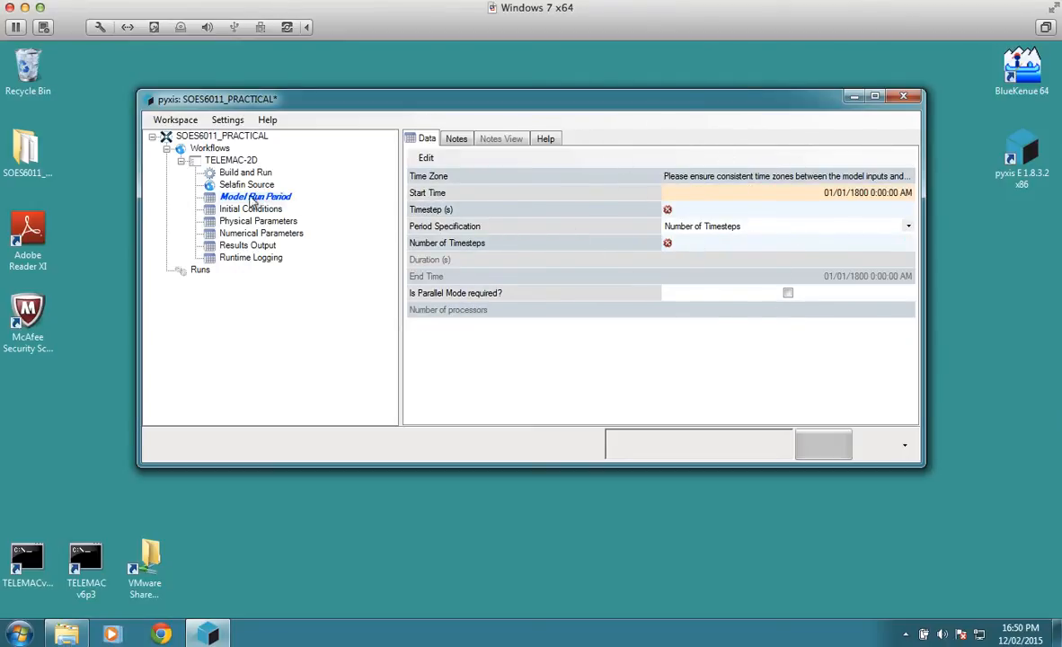
{"action": "left_click", "coordinate": [544, 139]}
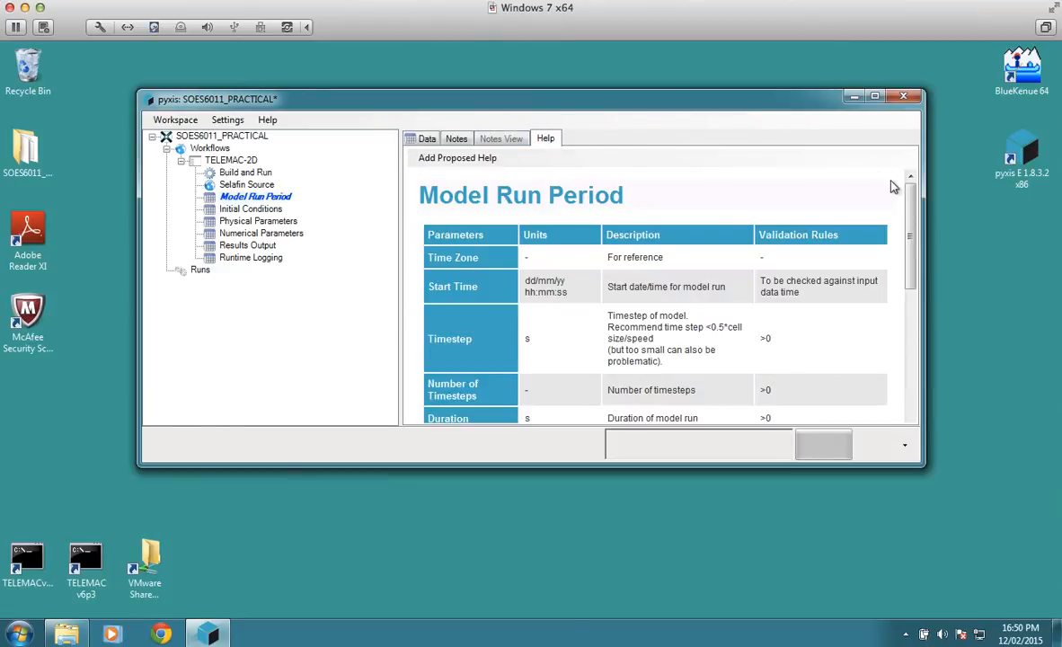
{"action": "left_click_drag", "start_coordinate": [911, 236], "coordinate": [907, 174]}
{"action": "left_click", "coordinate": [460, 141]}
{"action": "left_click", "coordinate": [469, 270]}
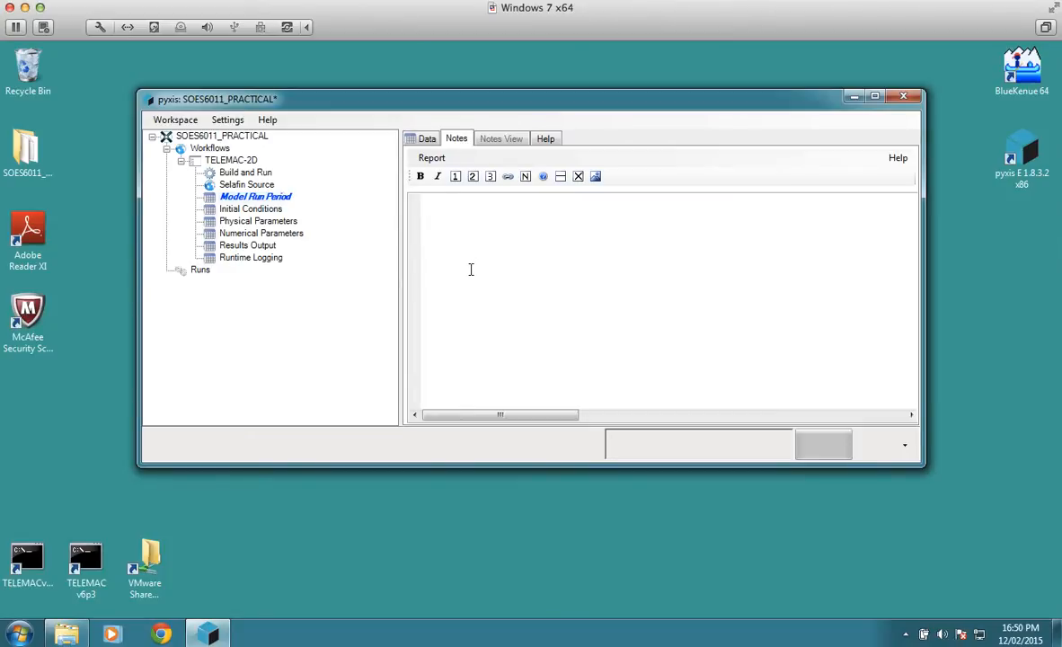
{"action": "left_click", "coordinate": [242, 185]}
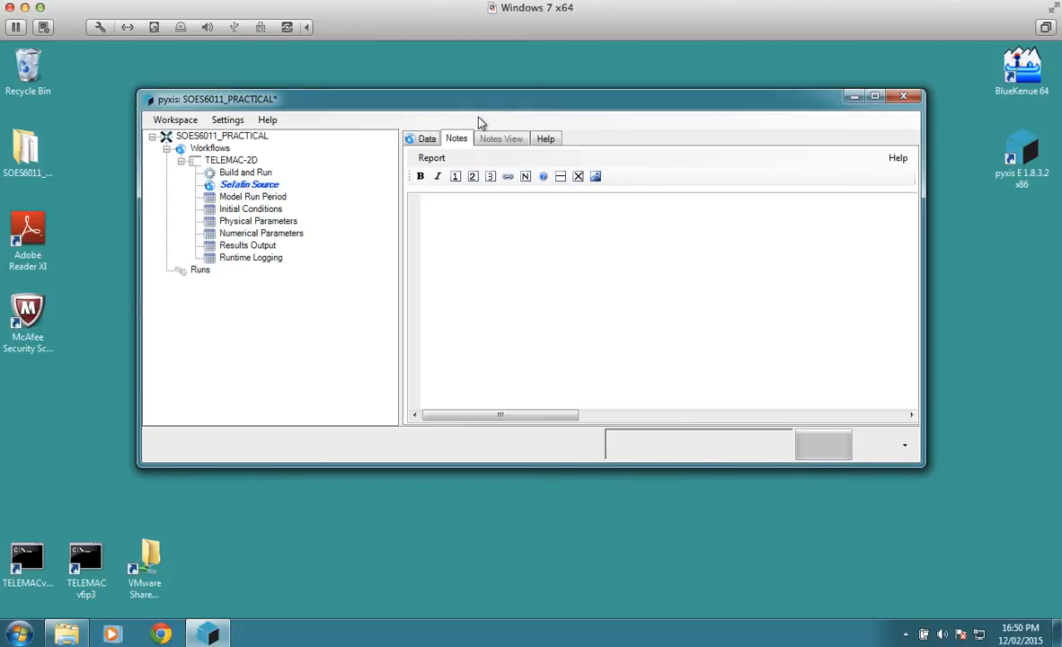
{"action": "left_click_drag", "start_coordinate": [473, 107], "coordinate": [457, 92]}
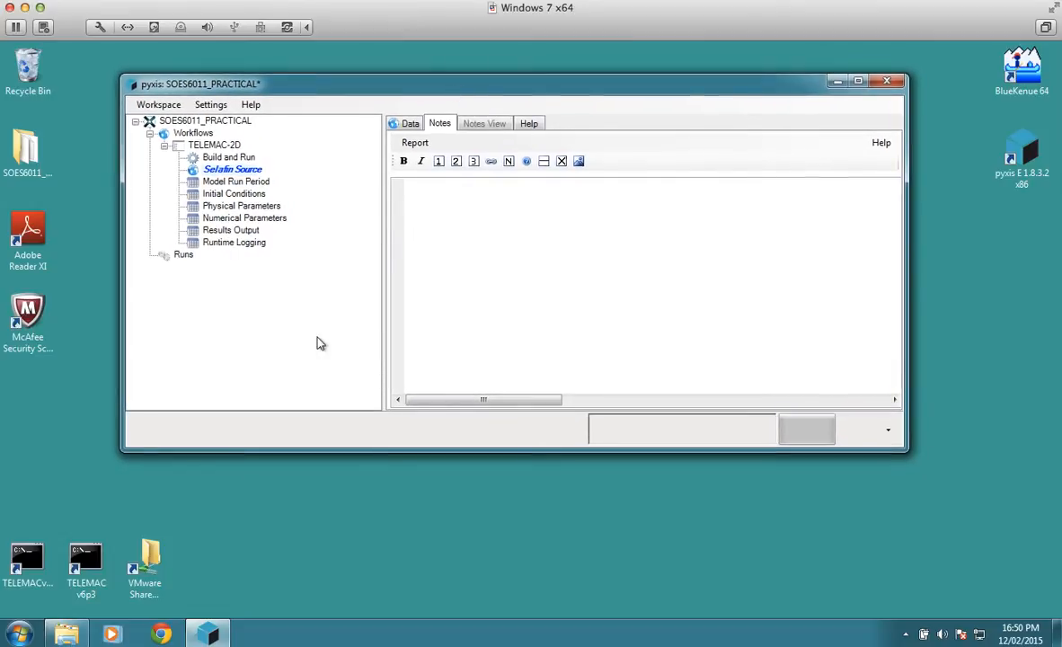
Step: In Windows Explorer, browse to Workflows\Telemac2d\Examples inside HR Wallingford's pyxisTELEMAC_Workflow 1.8.3.0 x86 folder under Program Files (x86)
{"action": "mouse_move", "coordinate": [67, 633]}
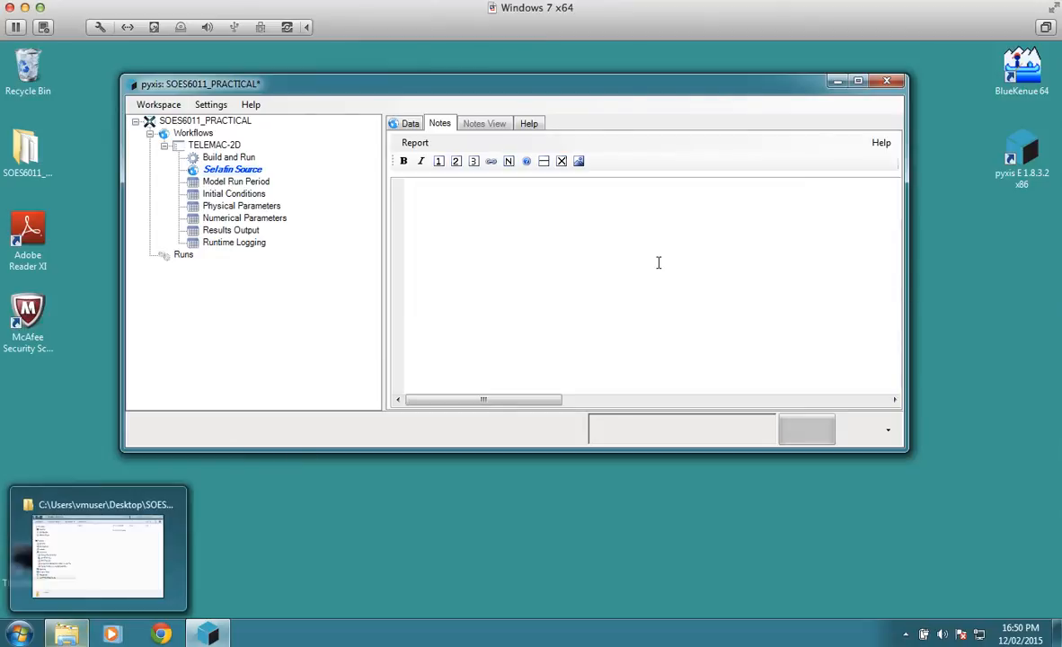
{"action": "left_click", "coordinate": [95, 584]}
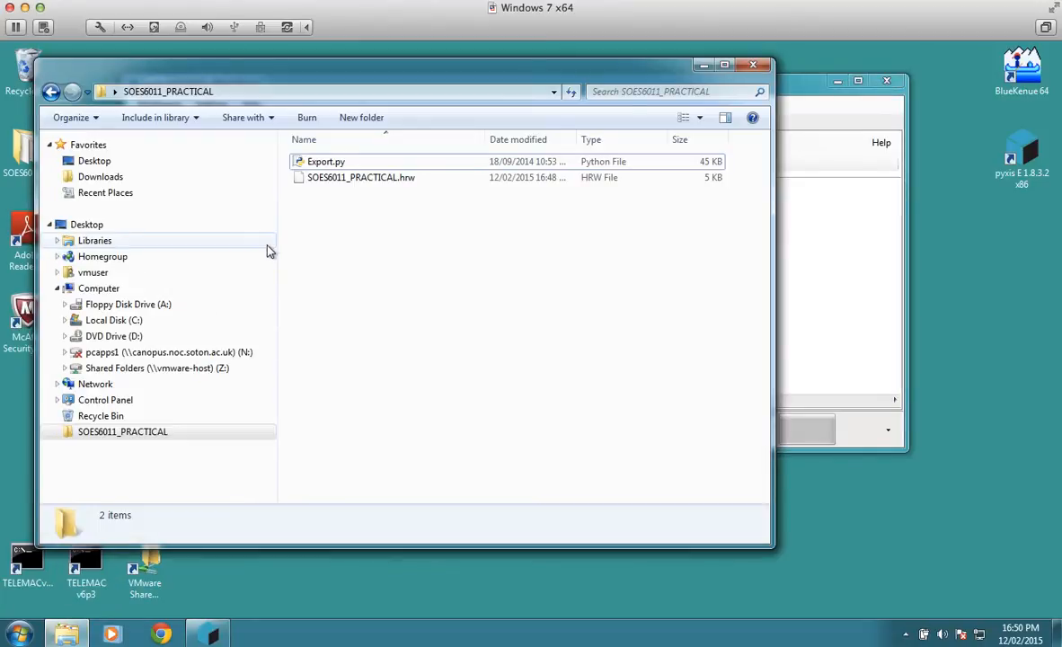
{"action": "left_click", "coordinate": [64, 320]}
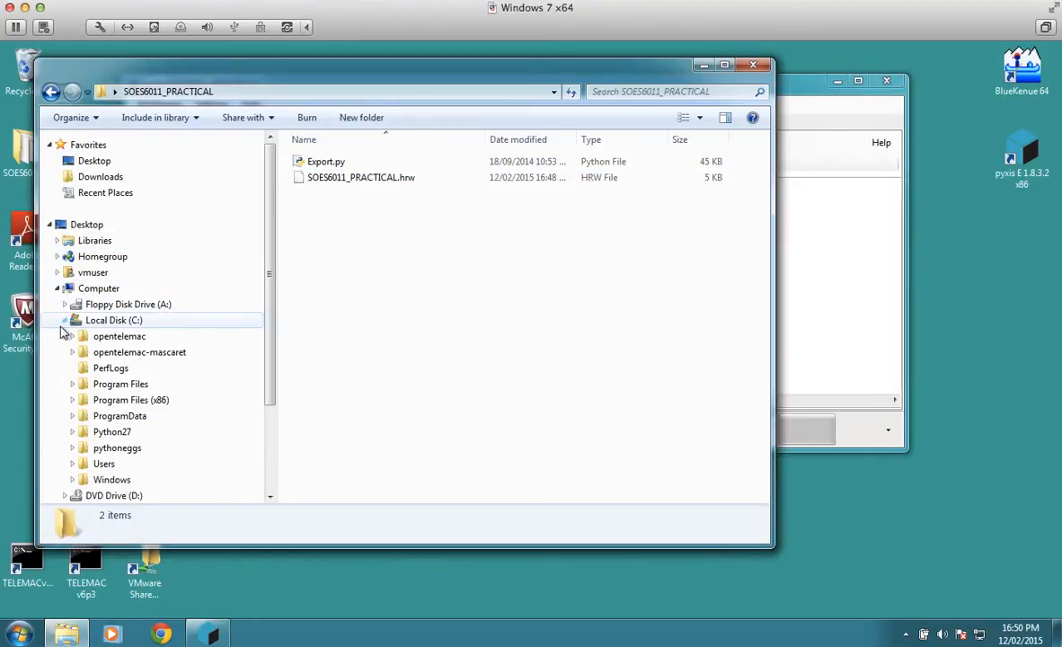
{"action": "left_click", "coordinate": [73, 400]}
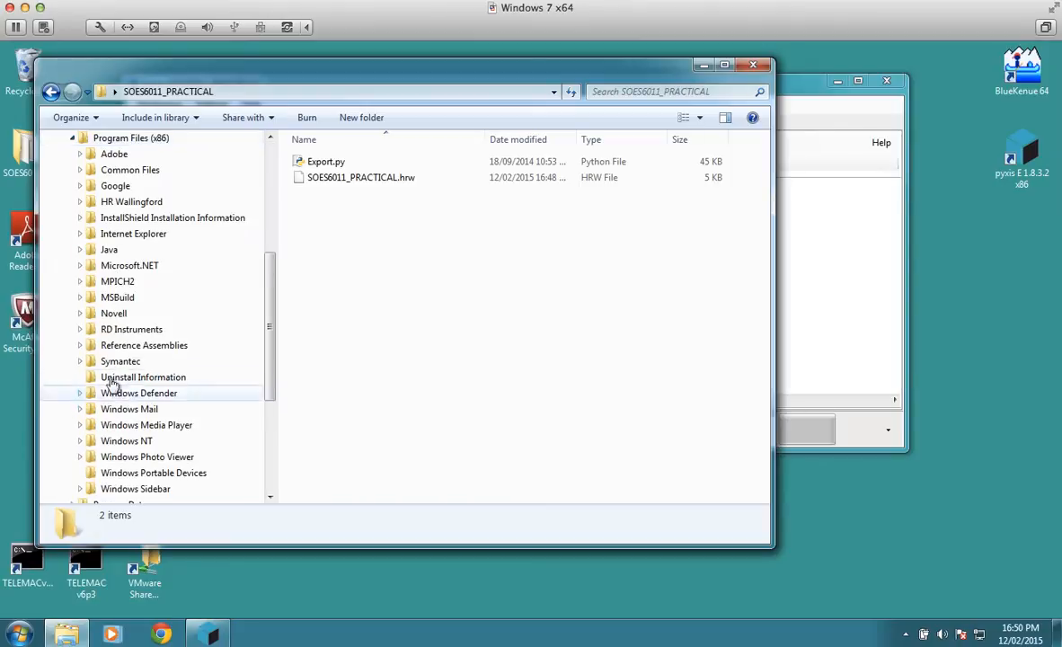
{"action": "left_click", "coordinate": [80, 203]}
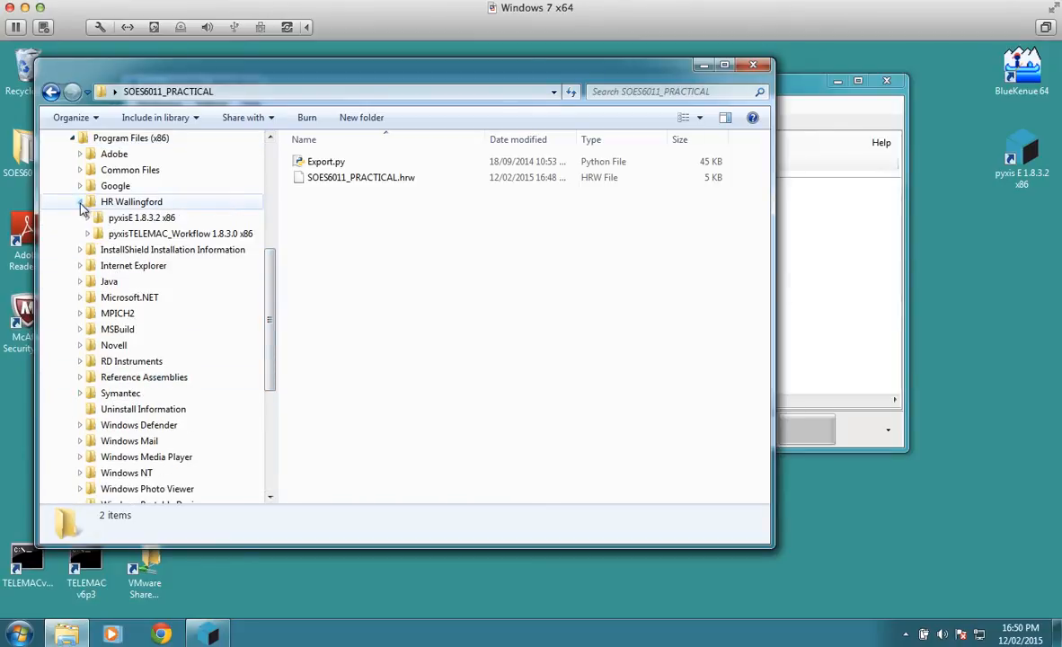
{"action": "left_click", "coordinate": [88, 233]}
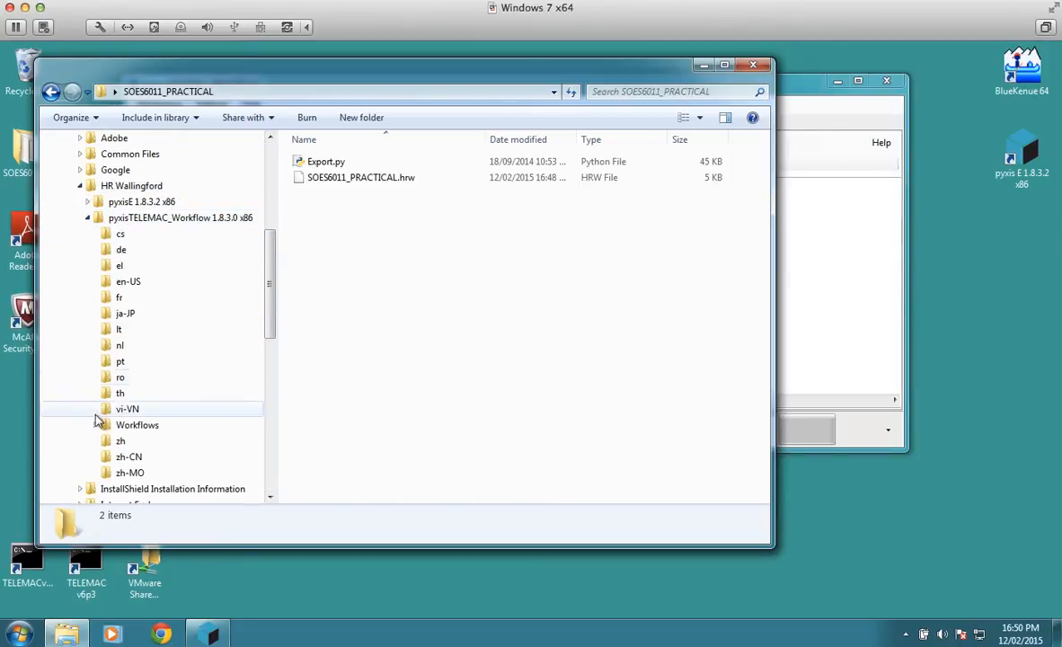
{"action": "left_click", "coordinate": [95, 425]}
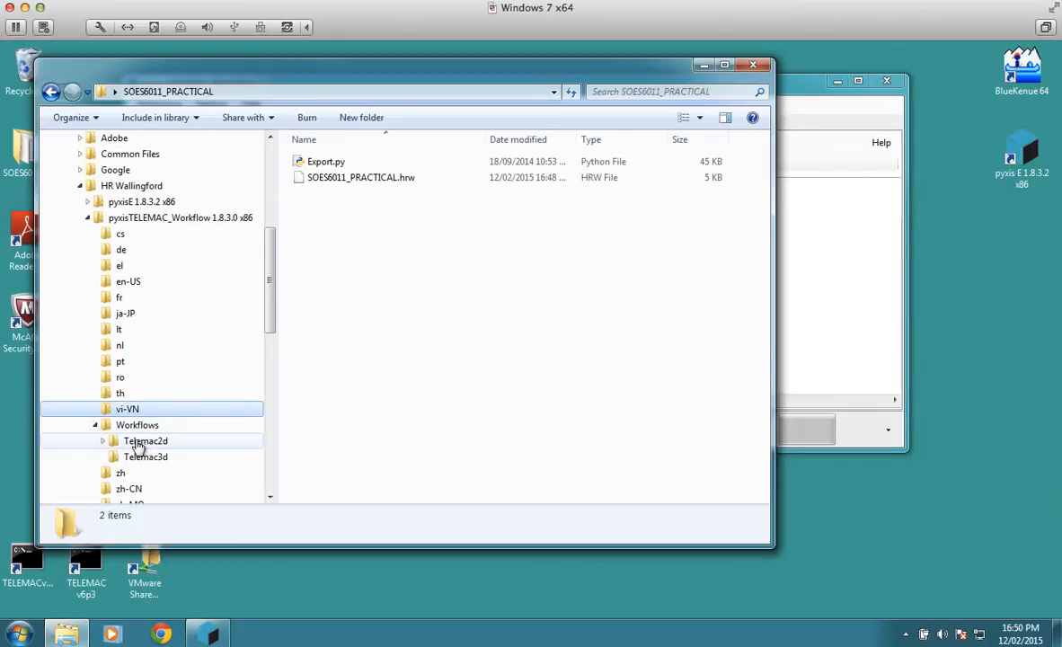
{"action": "left_click", "coordinate": [139, 442]}
{"action": "double_click", "coordinate": [330, 163]}
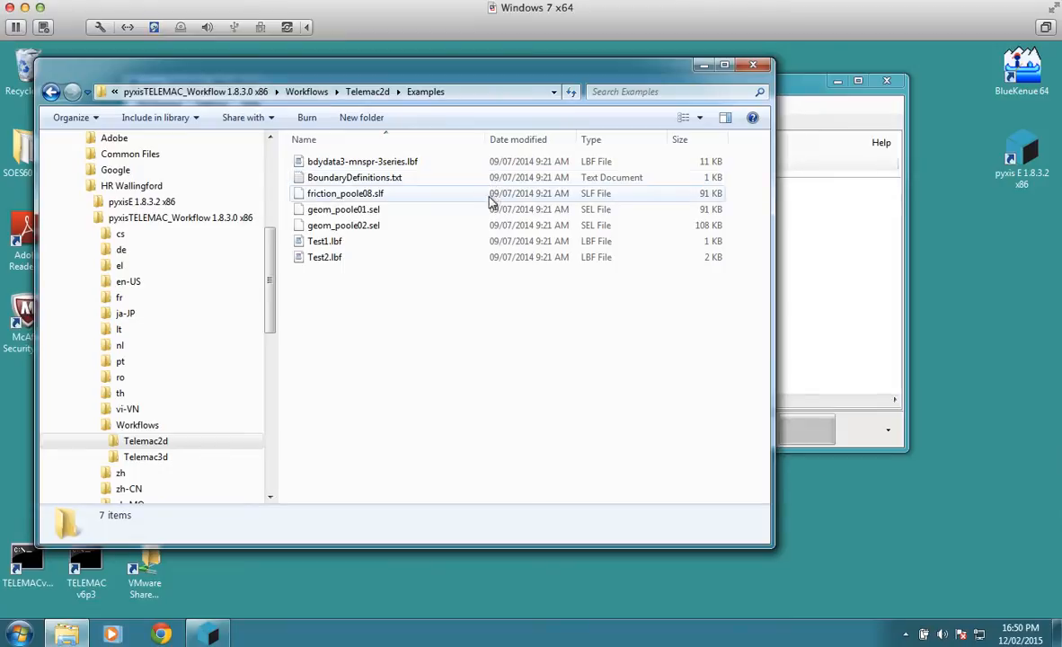
Step: Check the example files geom_poole01.sel and bdydata3-mnspr-3series.lbf, and minimize the Explorer window
{"action": "left_click", "coordinate": [376, 217]}
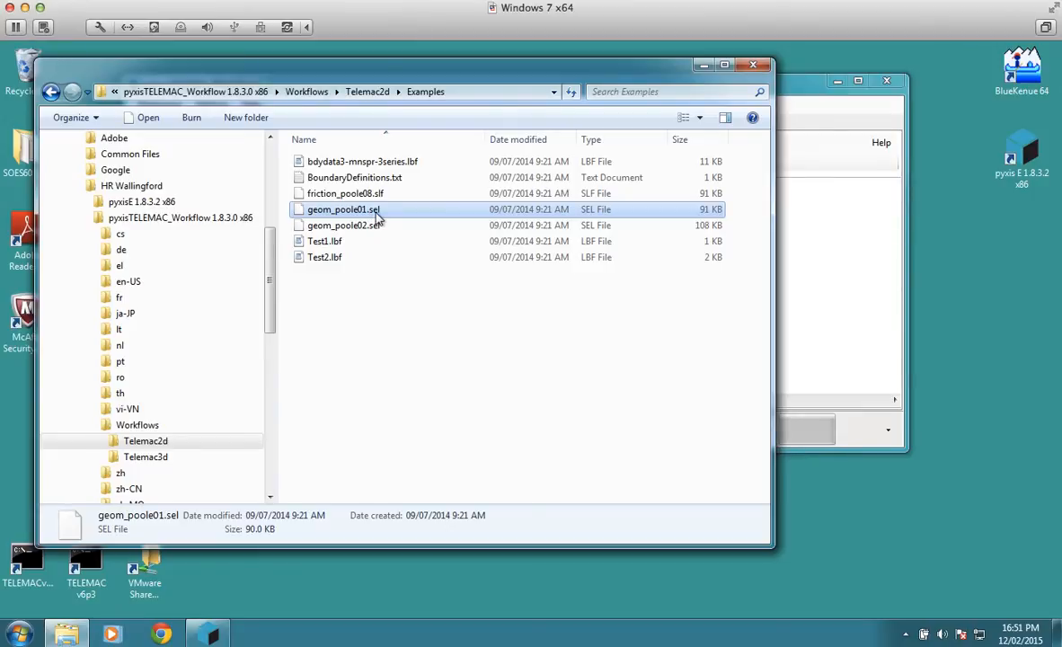
{"action": "left_click", "coordinate": [392, 166]}
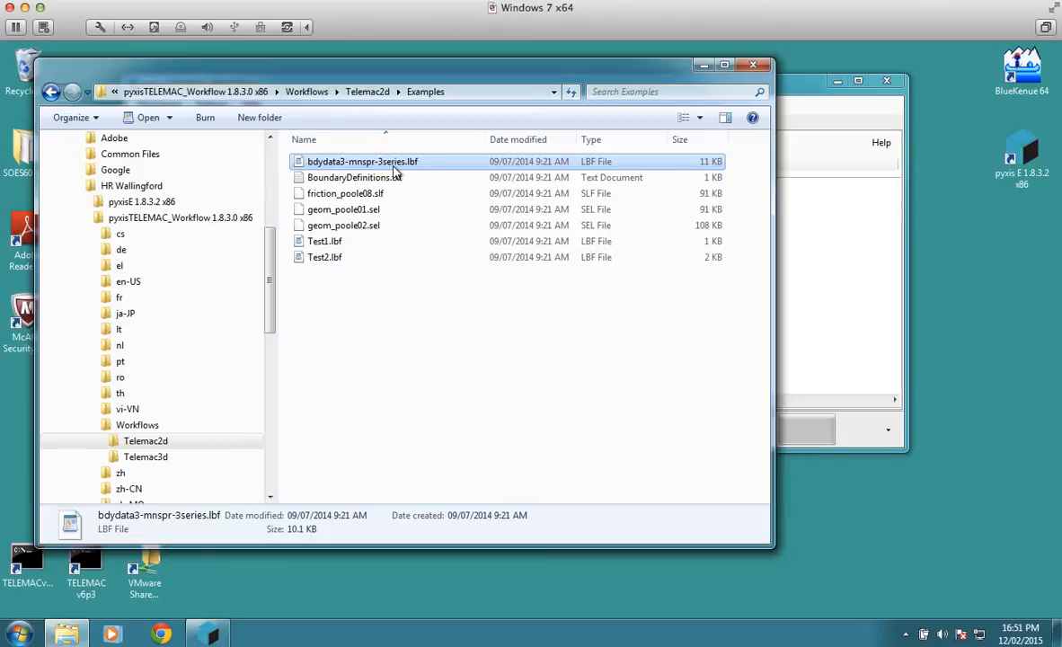
{"action": "left_click", "coordinate": [706, 66]}
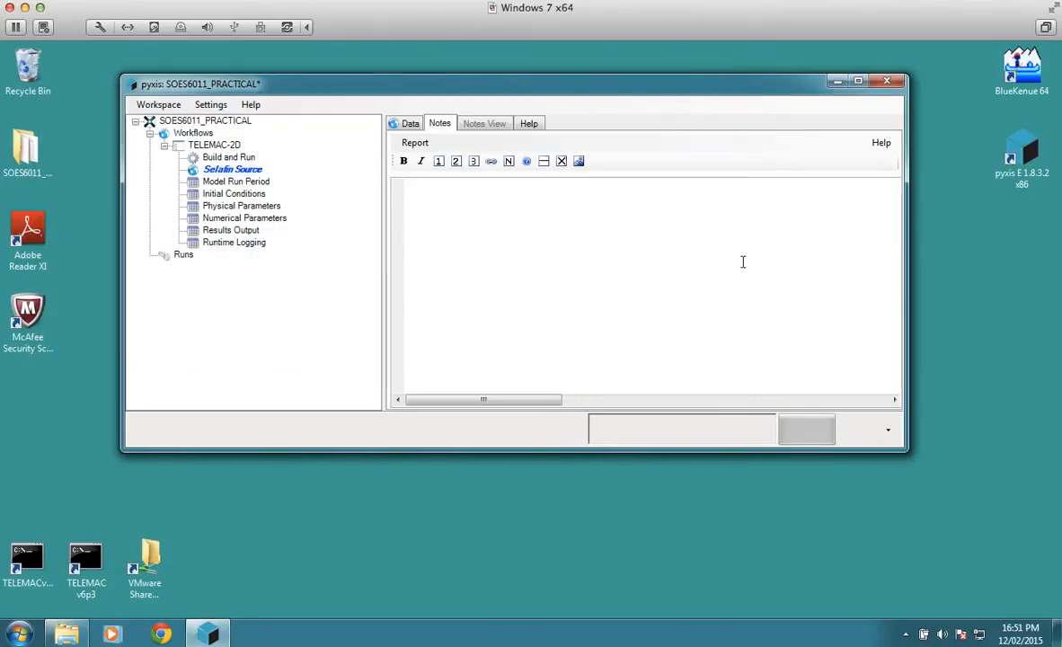
Step: Launch BlueKenue 64, move its window toward the middle of the desktop, and maximize 2D View (1) inside it
{"action": "left_click_drag", "start_coordinate": [589, 92], "coordinate": [582, 91]}
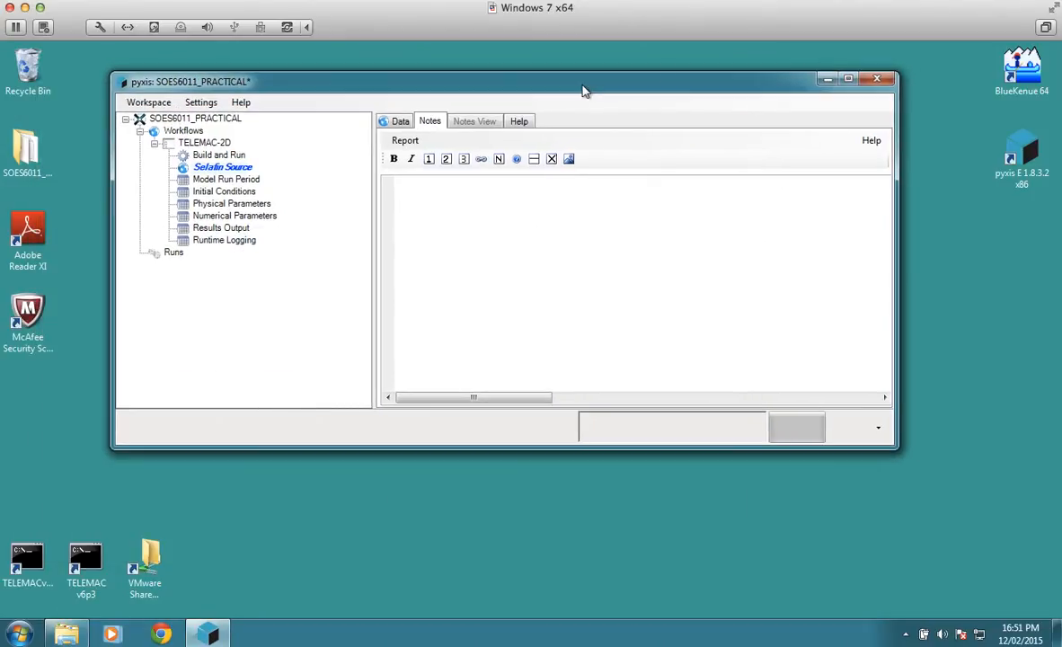
{"action": "left_click", "coordinate": [1016, 87]}
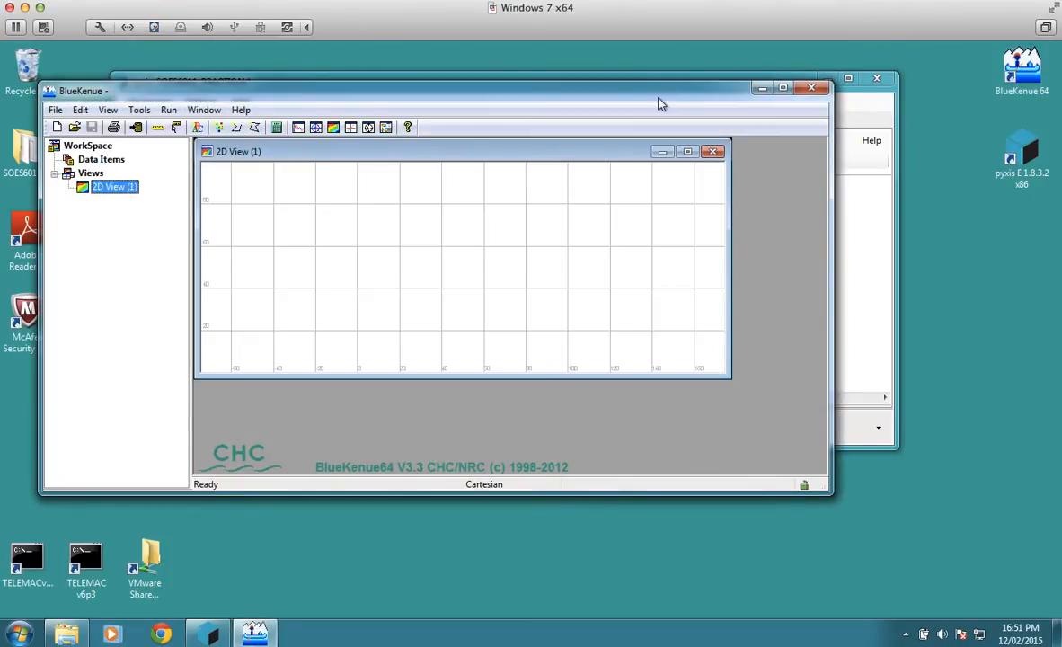
{"action": "left_click_drag", "start_coordinate": [660, 104], "coordinate": [836, 205]}
{"action": "left_click", "coordinate": [862, 254]}
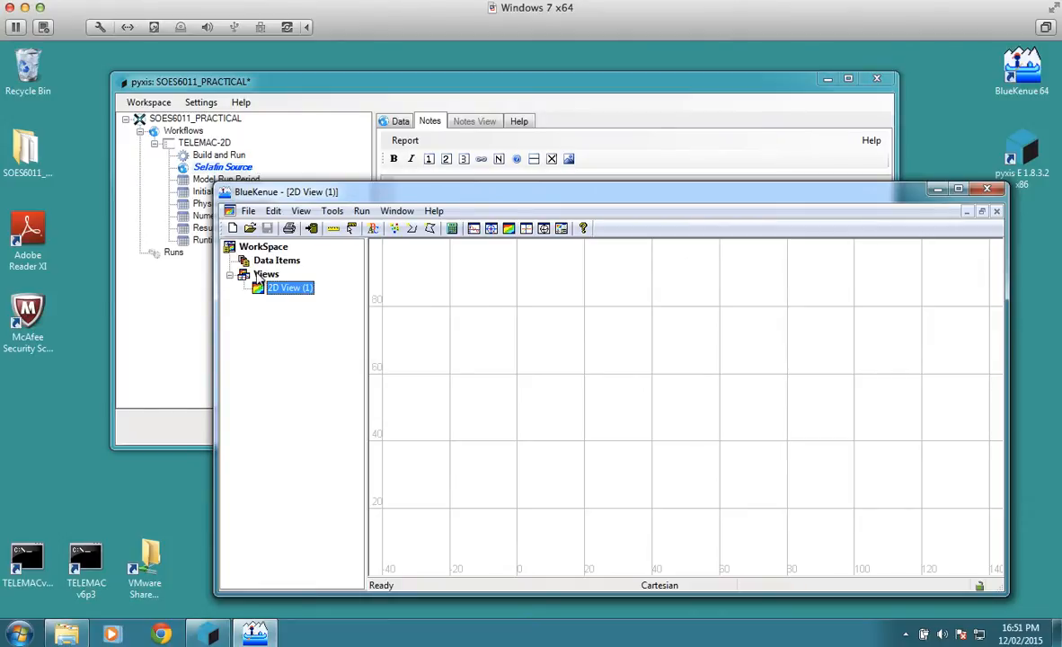
Step: Start opening a data file and browse to Workflows\Telemac2d\Examples in the pyxisTELEMAC_Workflow 1.8.3.0 x86 folder under Program Files (x86)\HR Wallingford
{"action": "left_click", "coordinate": [251, 230]}
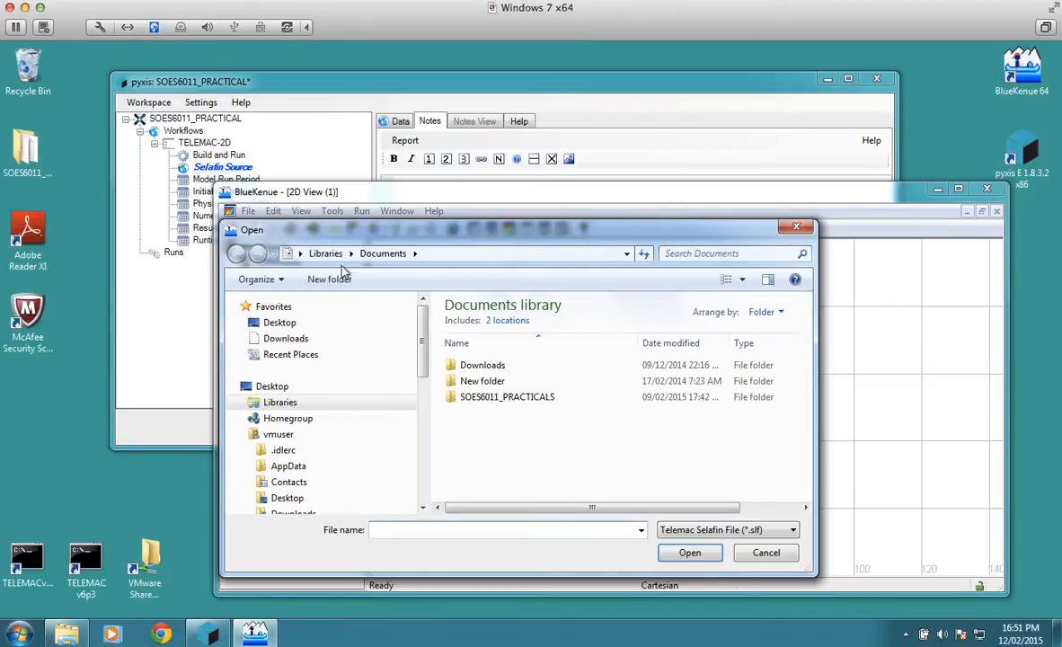
{"action": "scroll", "coordinate": [423, 377], "scroll_direction": "down", "scroll_amount": 1}
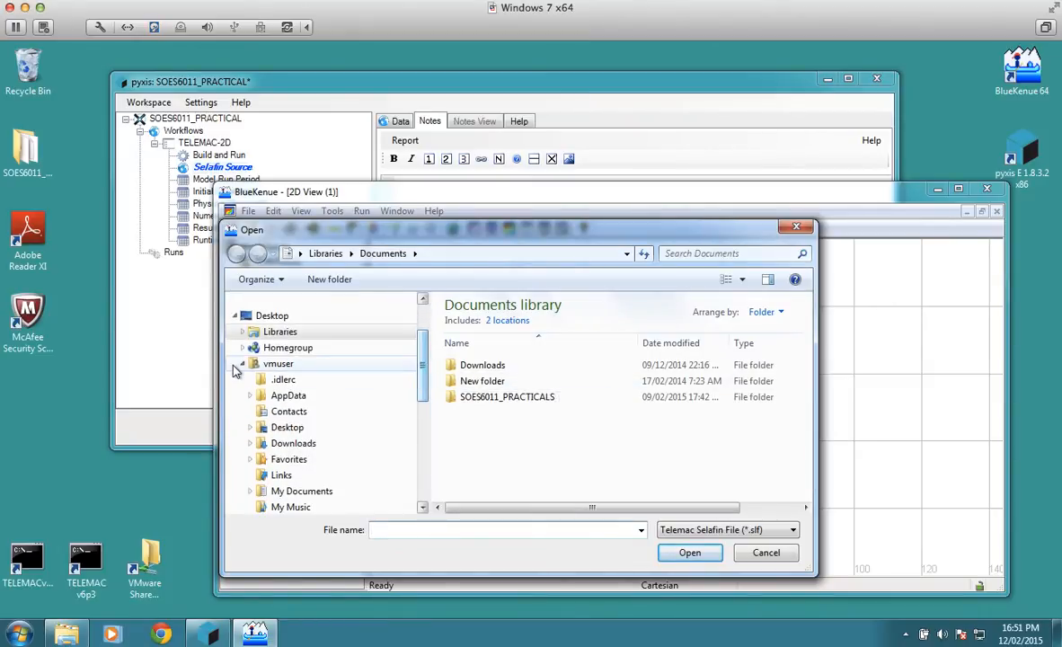
{"action": "left_click", "coordinate": [243, 363]}
{"action": "left_click", "coordinate": [251, 413]}
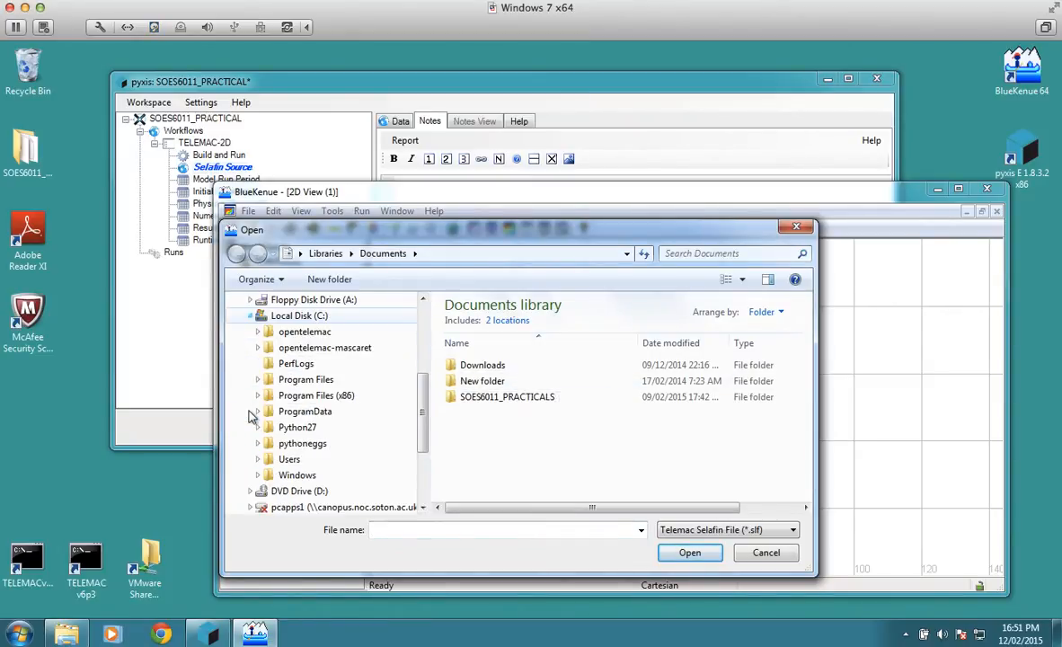
{"action": "left_click", "coordinate": [263, 397]}
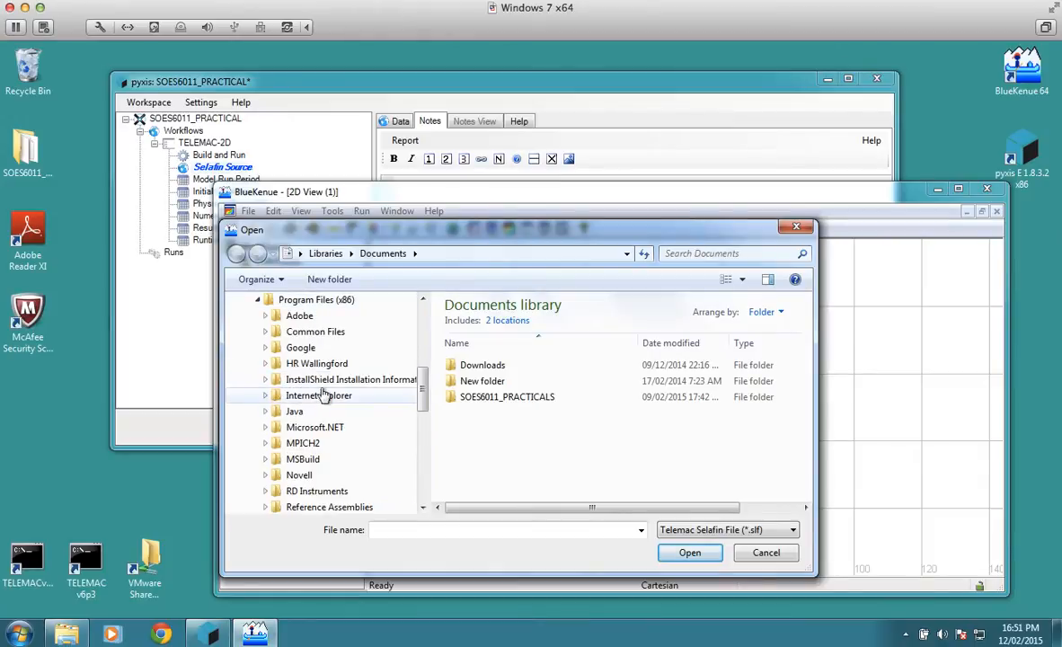
{"action": "left_click", "coordinate": [265, 364]}
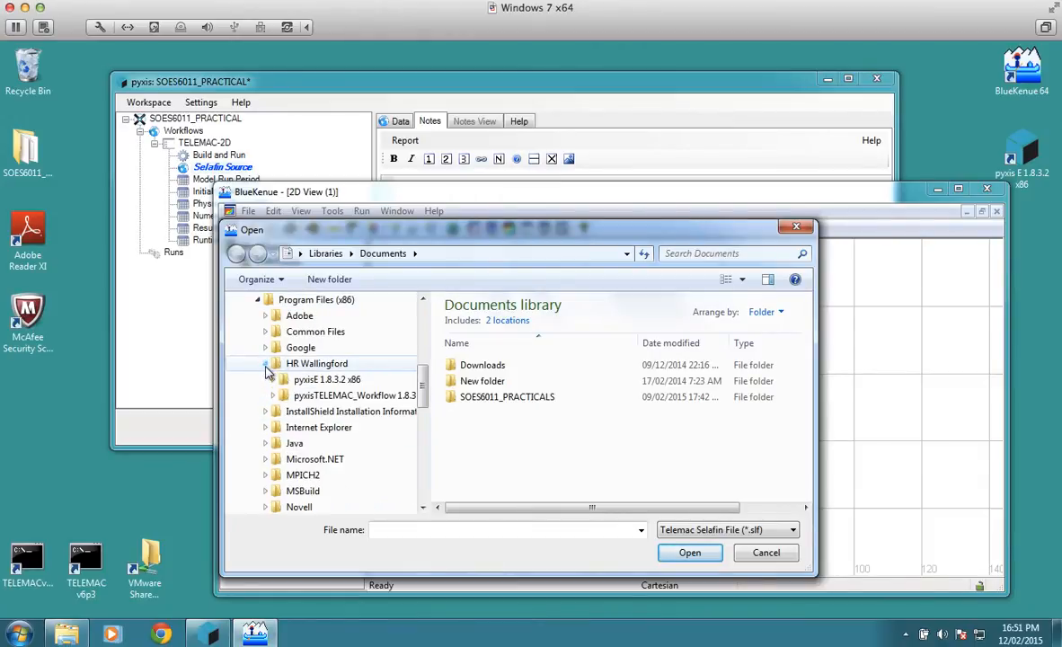
{"action": "left_click", "coordinate": [346, 395]}
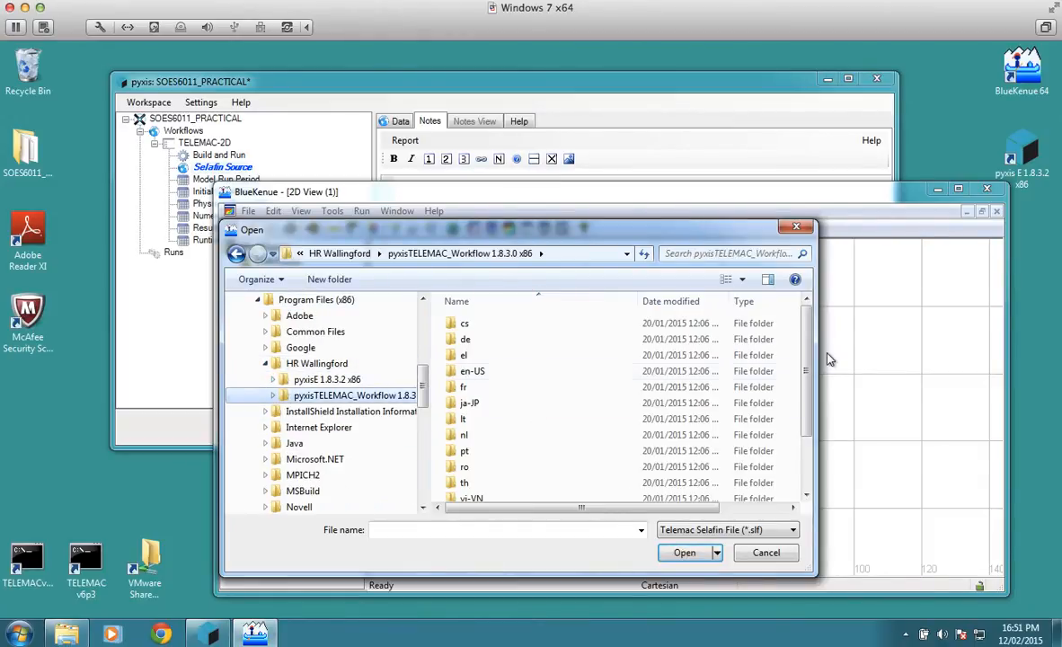
{"action": "left_click_drag", "start_coordinate": [807, 369], "coordinate": [807, 437]}
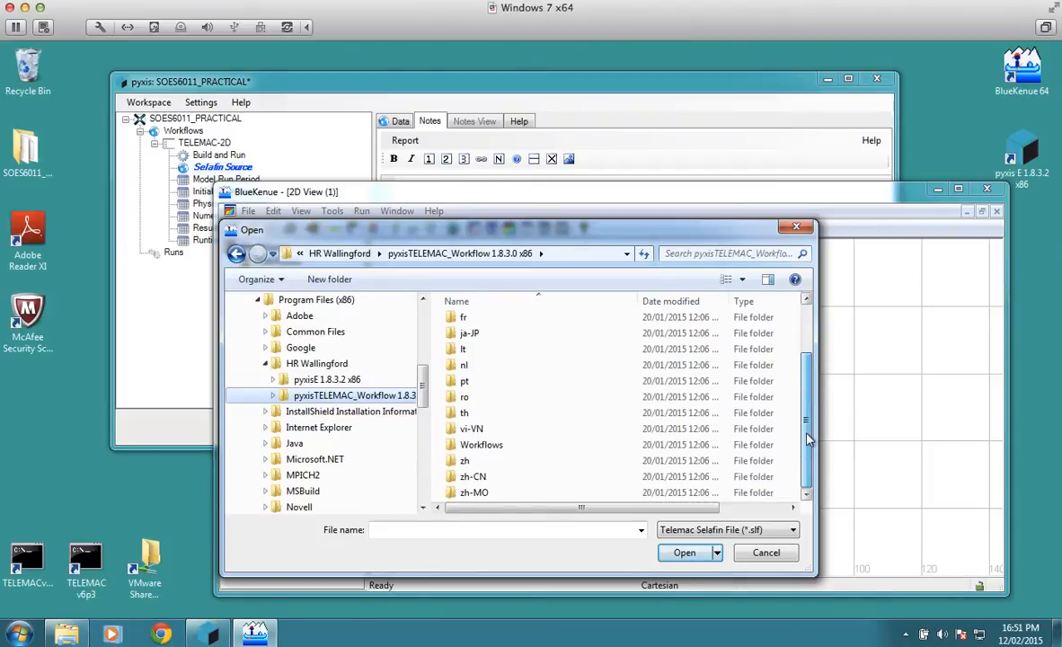
{"action": "double_click", "coordinate": [519, 449]}
{"action": "double_click", "coordinate": [480, 321]}
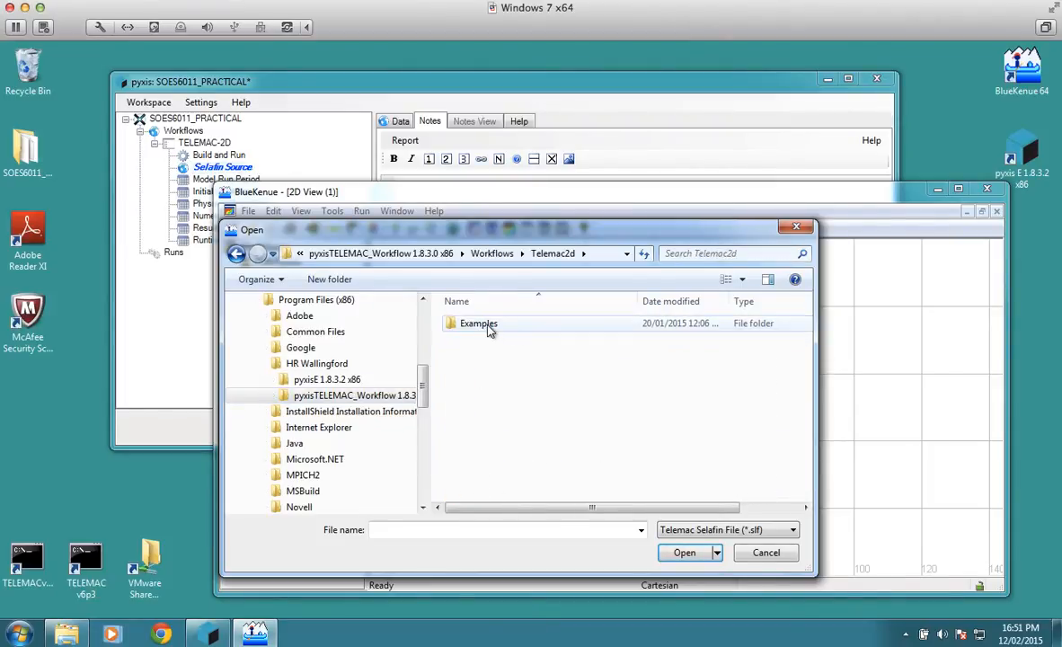
{"action": "double_click", "coordinate": [488, 329]}
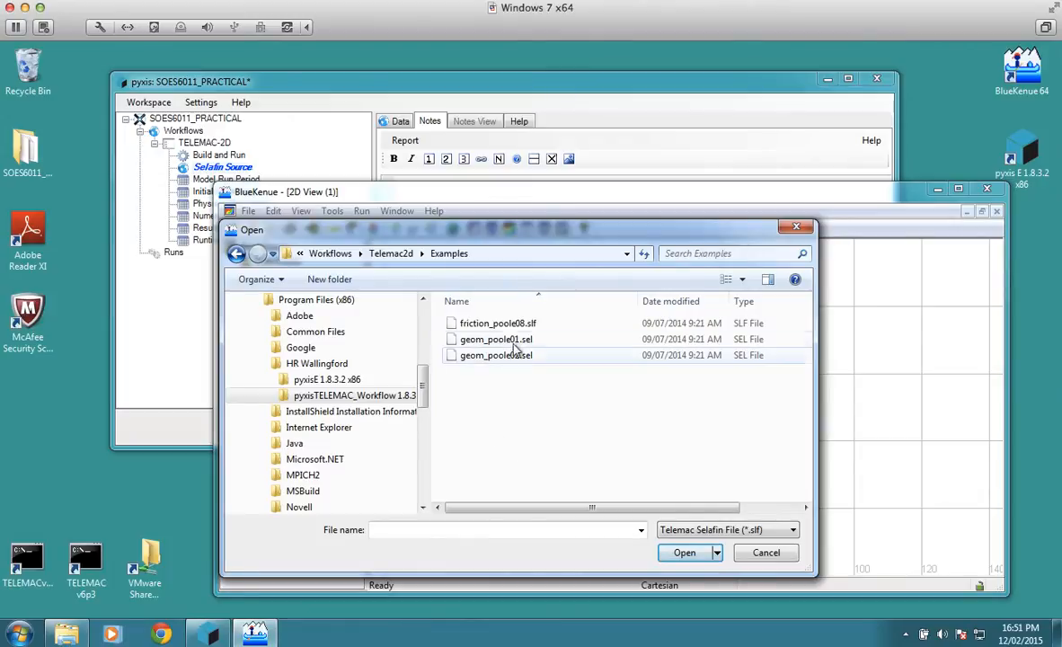
Step: Load the Selafin geometry file geom_poole01.sel and close the file-reading dialog
{"action": "left_click", "coordinate": [516, 343]}
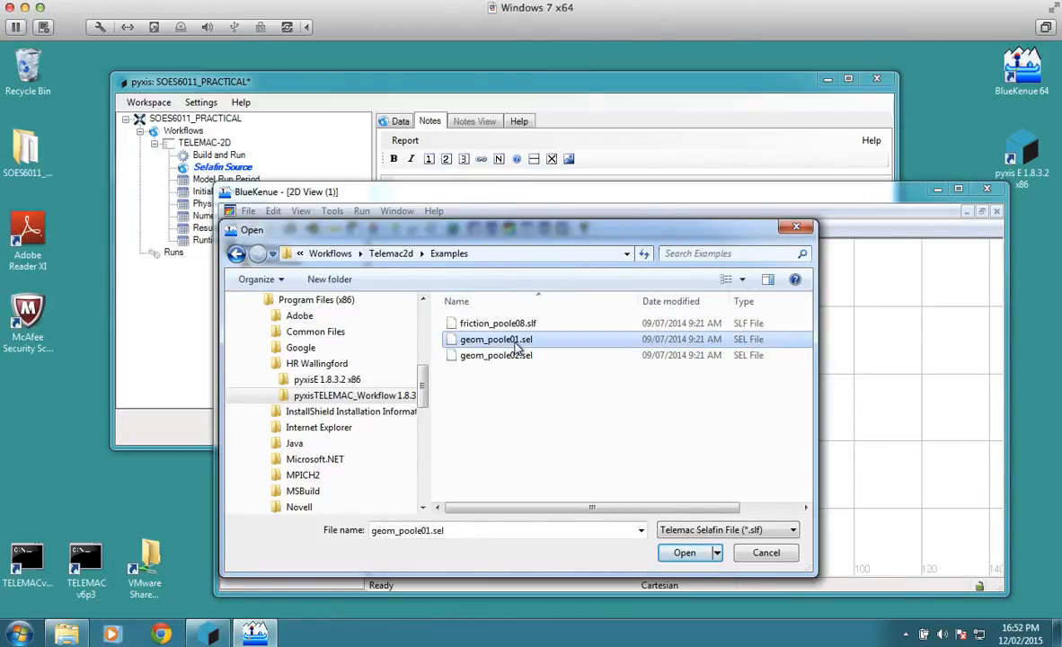
{"action": "left_click", "coordinate": [683, 552]}
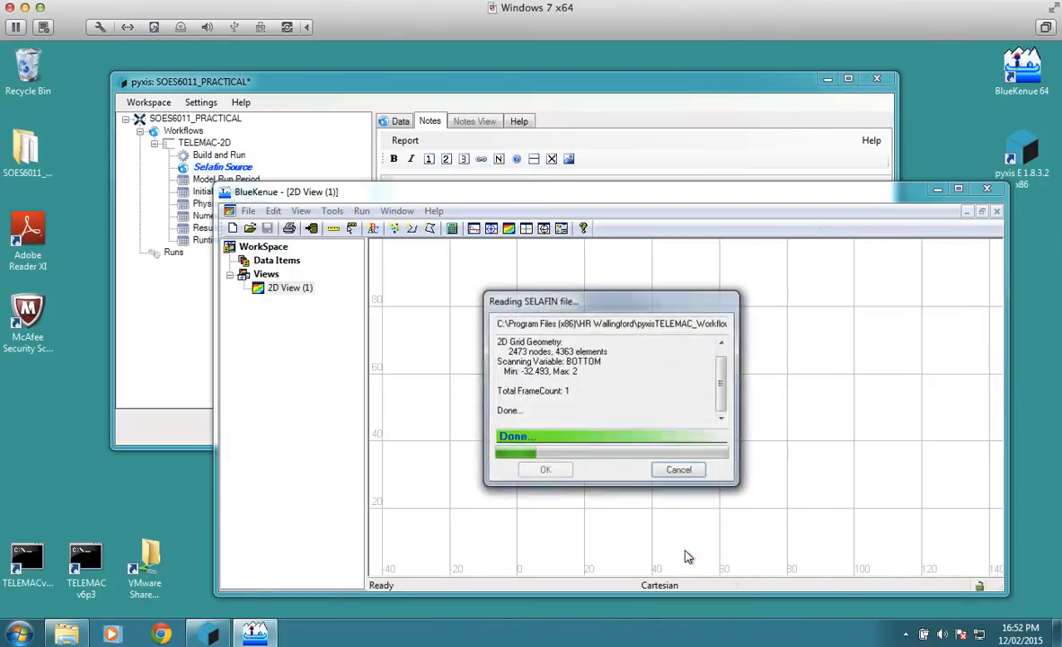
{"action": "left_click", "coordinate": [546, 469]}
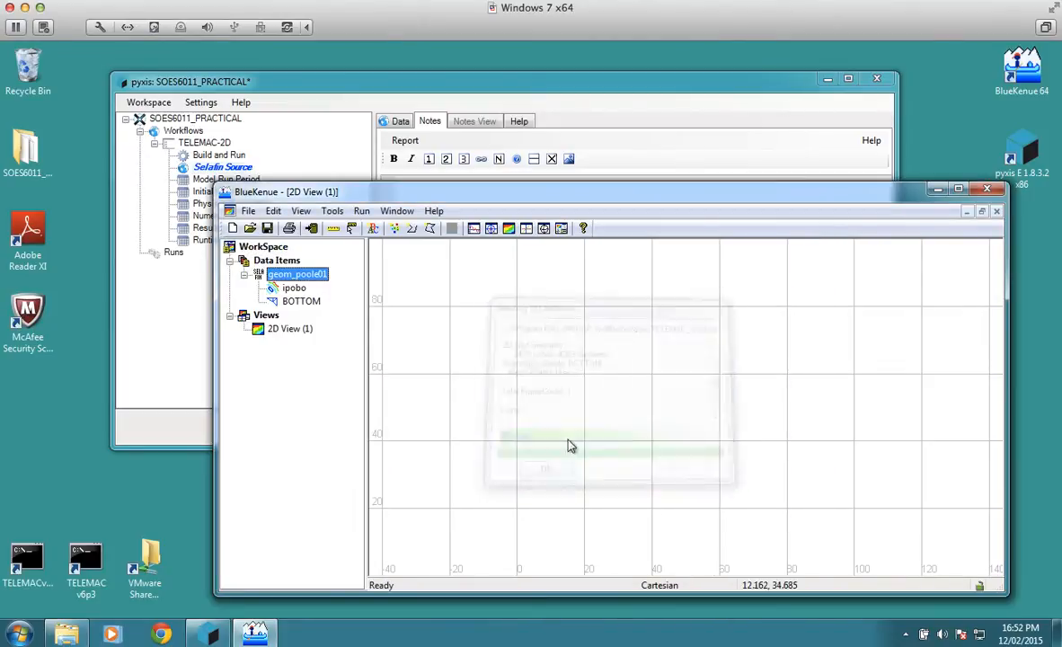
Step: Move the BlueKenue window slightly up and add the BOTTOM variable of geom_poole01 to 2D View (1)
{"action": "left_click_drag", "start_coordinate": [690, 192], "coordinate": [683, 160]}
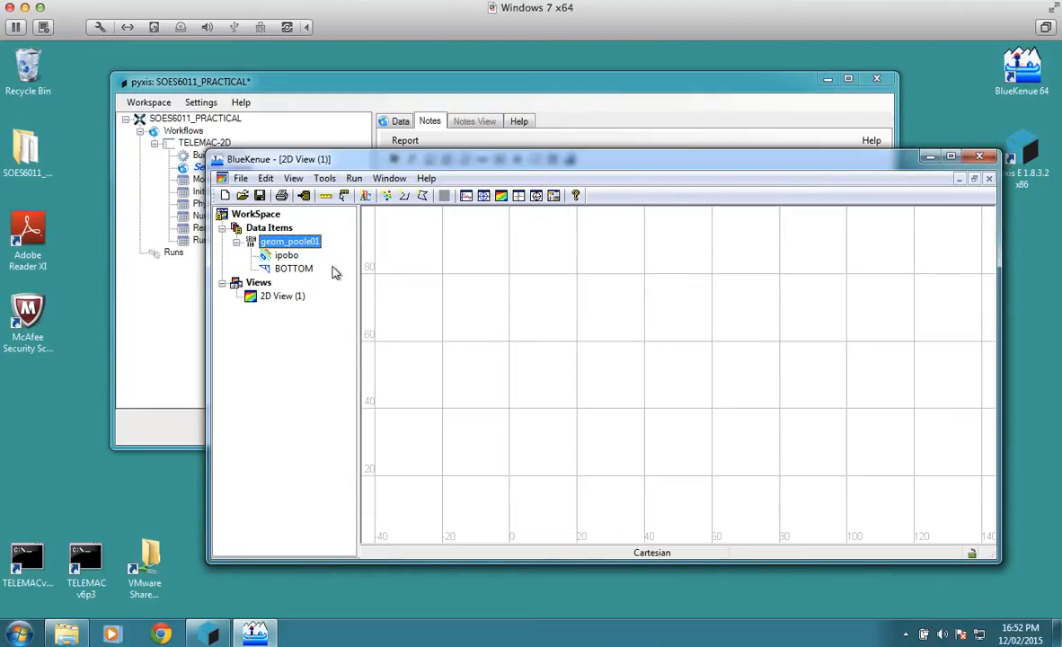
{"action": "left_click", "coordinate": [296, 269]}
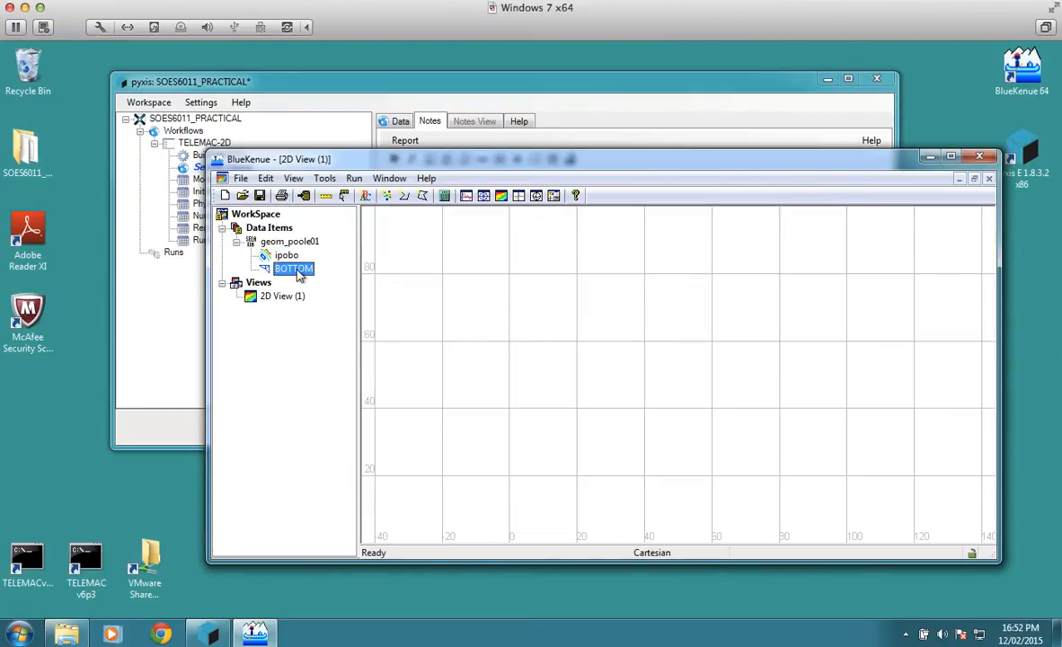
{"action": "left_click_drag", "start_coordinate": [299, 274], "coordinate": [304, 292]}
{"action": "left_click_drag", "start_coordinate": [295, 301], "coordinate": [294, 300]}
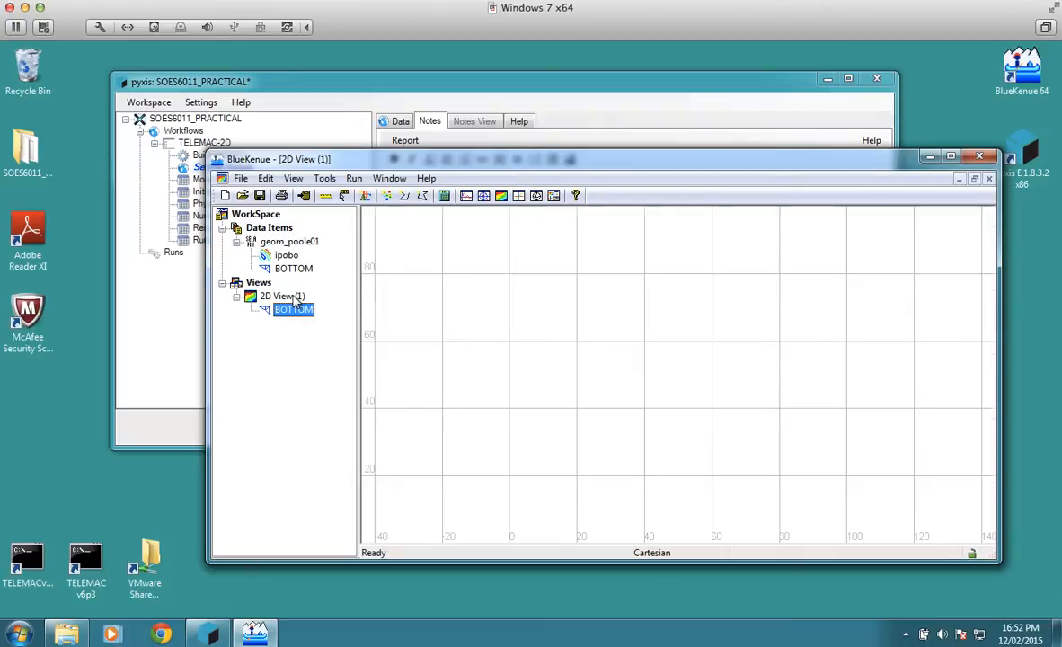
Step: Examine the Poole geometry's BOTTOM mesh in 2D View (1), focusing on the harbour entrance channel and surrounding coastline
{"action": "left_click_drag", "start_coordinate": [753, 308], "coordinate": [732, 316]}
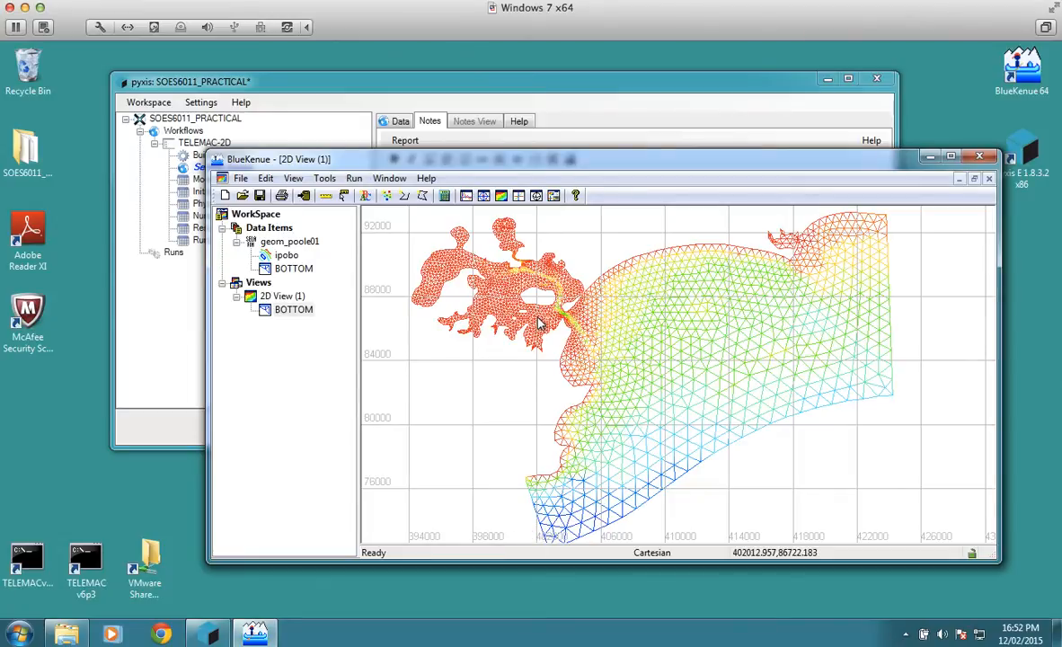
{"action": "scroll", "coordinate": [539, 323], "scroll_direction": "up", "scroll_amount": 5}
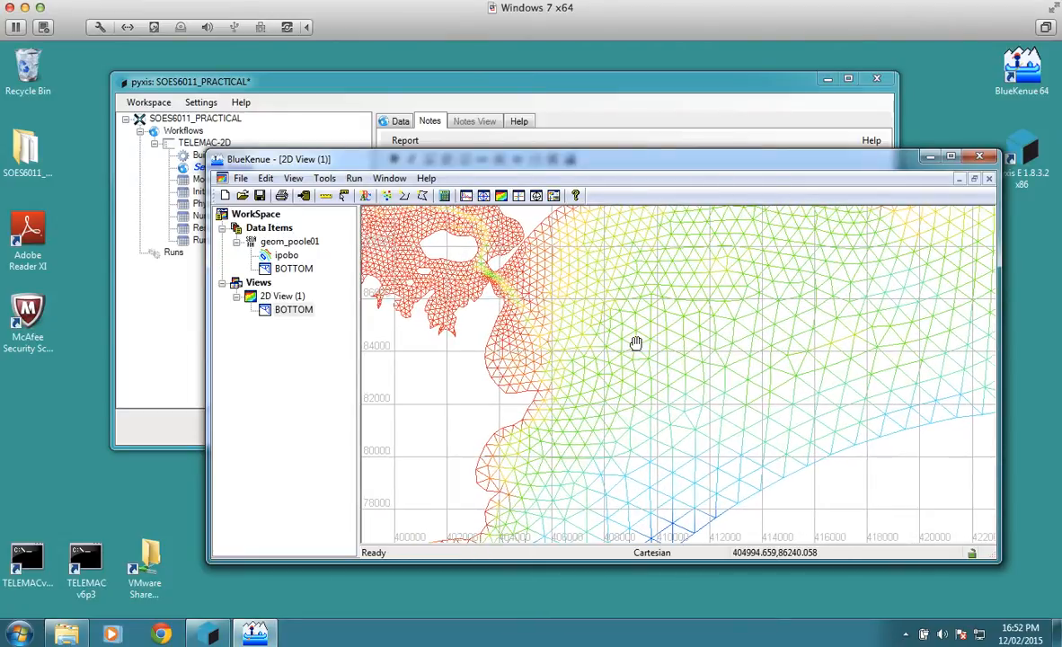
{"action": "scroll", "coordinate": [635, 343], "scroll_direction": "up", "scroll_amount": 5}
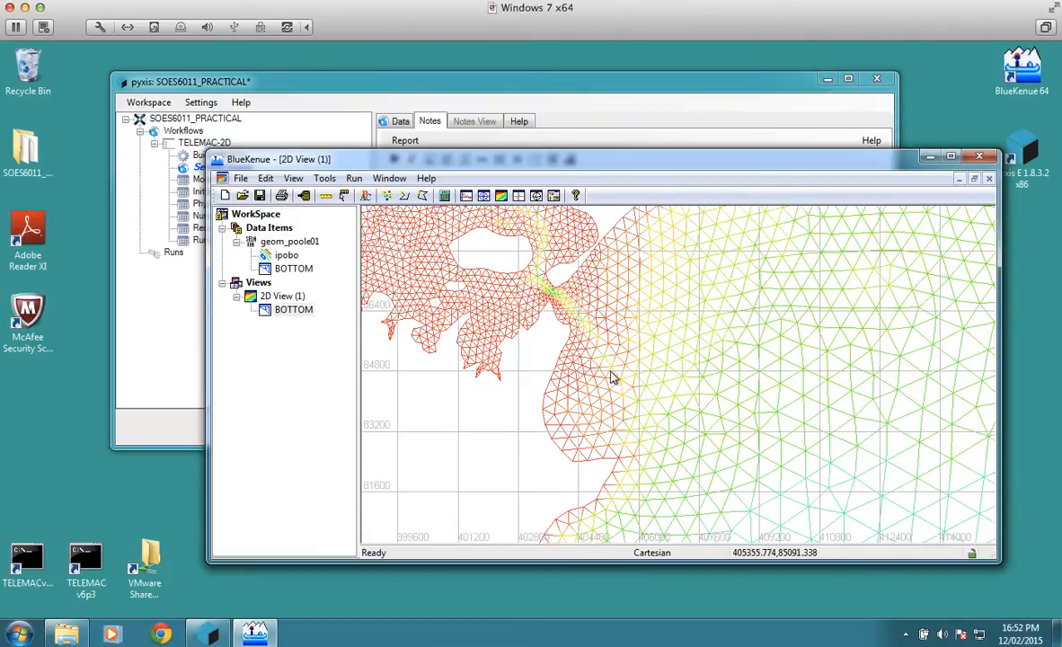
{"action": "scroll", "coordinate": [486, 284], "scroll_direction": "up", "scroll_amount": 3}
{"action": "scroll", "coordinate": [530, 280], "scroll_direction": "up", "scroll_amount": 3}
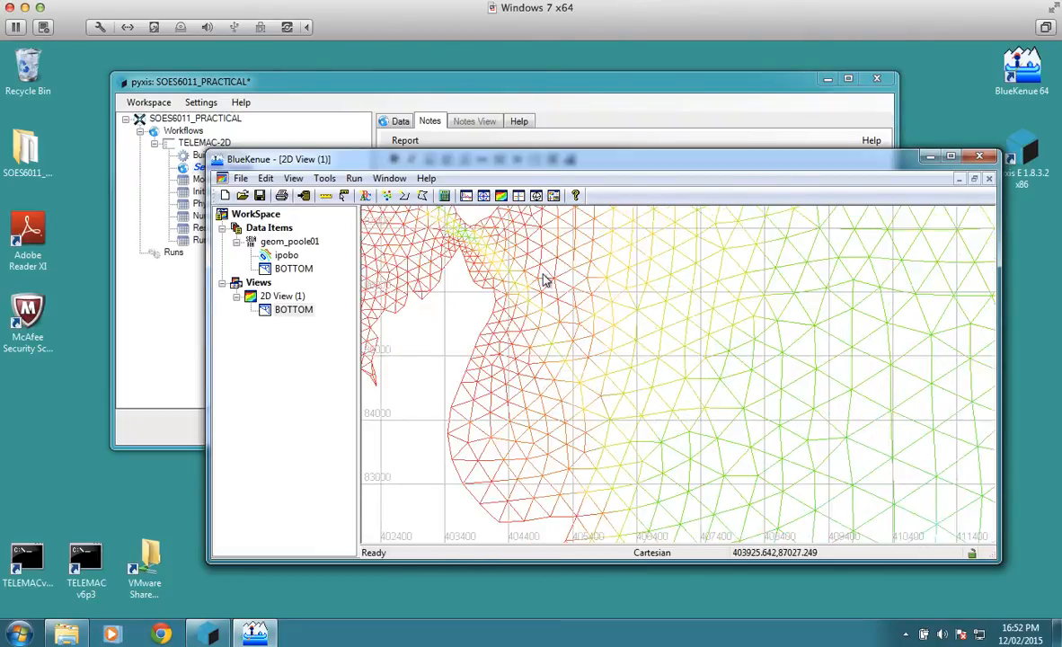
{"action": "scroll", "coordinate": [541, 276], "scroll_direction": "up", "scroll_amount": 3}
{"action": "left_click_drag", "start_coordinate": [510, 261], "coordinate": [754, 413]}
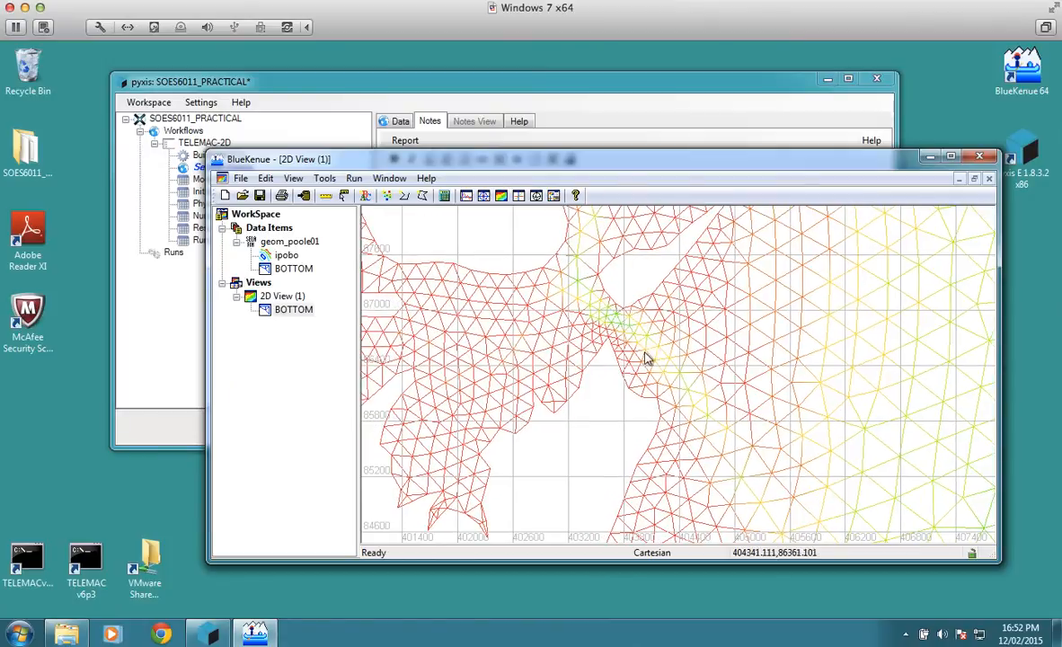
{"action": "scroll", "coordinate": [677, 361], "scroll_direction": "down", "scroll_amount": 4}
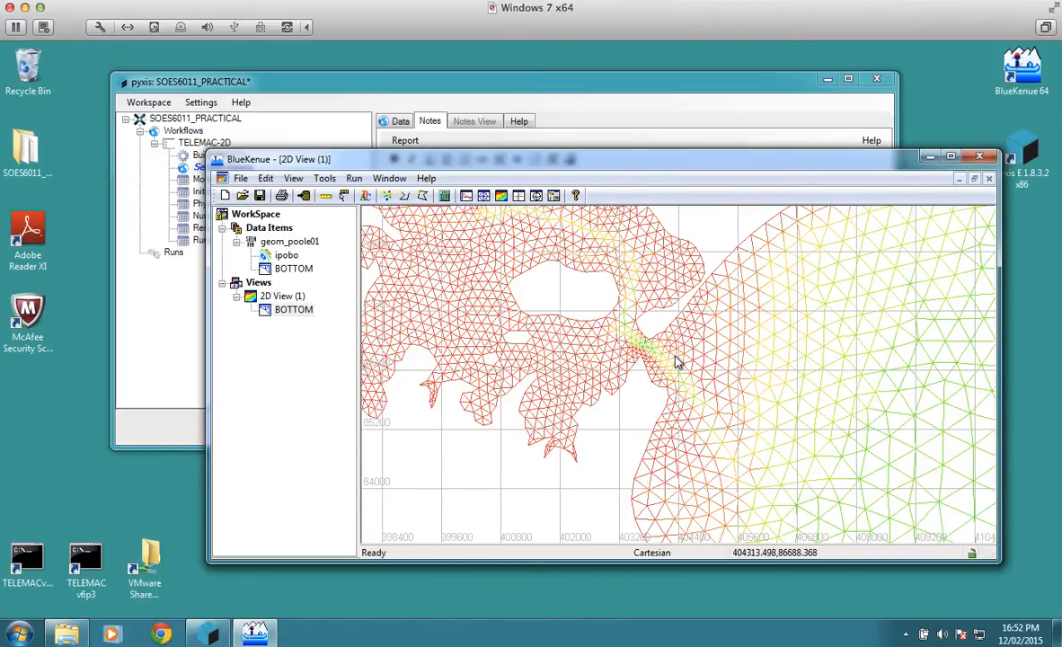
{"action": "scroll", "coordinate": [677, 362], "scroll_direction": "down", "scroll_amount": 3}
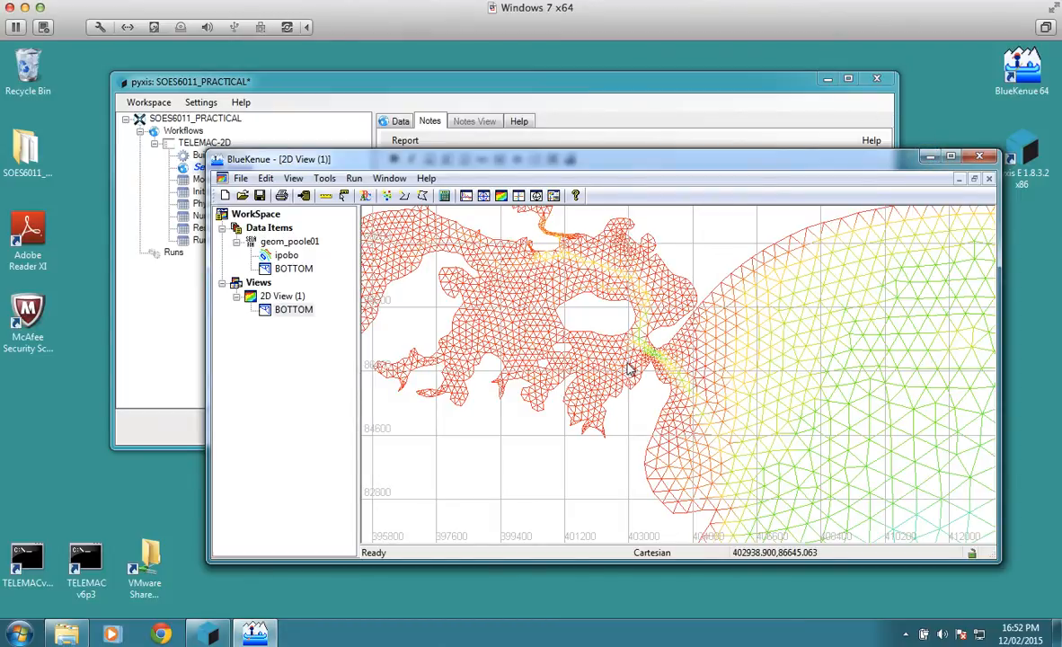
{"action": "scroll", "coordinate": [632, 367], "scroll_direction": "down", "scroll_amount": 2}
Step: Minimize BlueKenue and, in pyxis, add a Perimeter Points Selafin layer from geom_poole01.sel in the Telemac2d Examples folder
{"action": "left_click", "coordinate": [928, 164]}
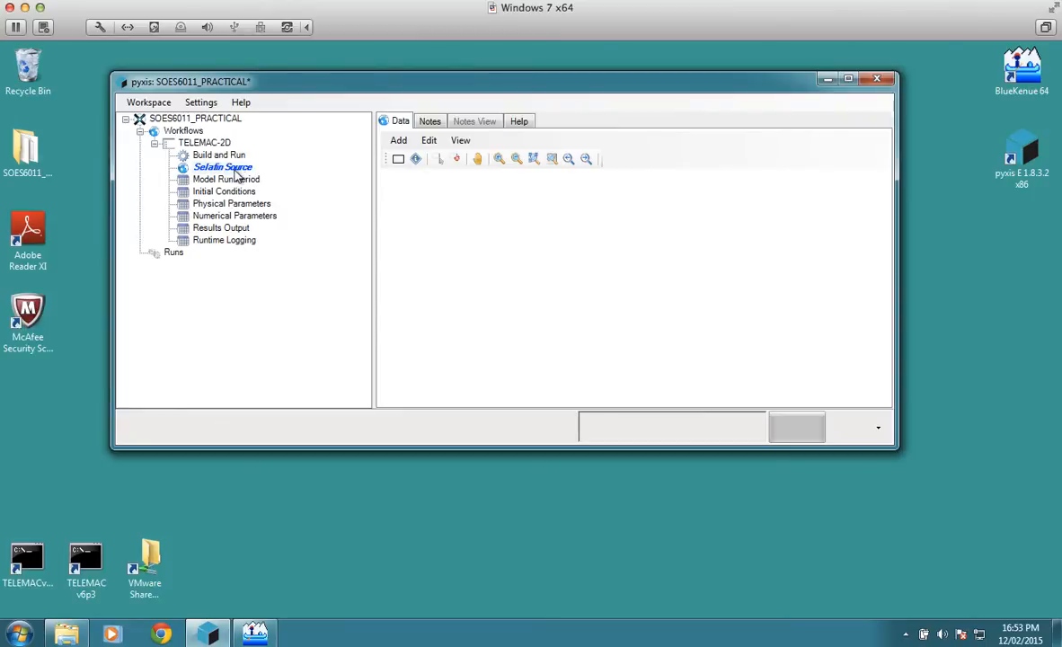
{"action": "left_click", "coordinate": [398, 141]}
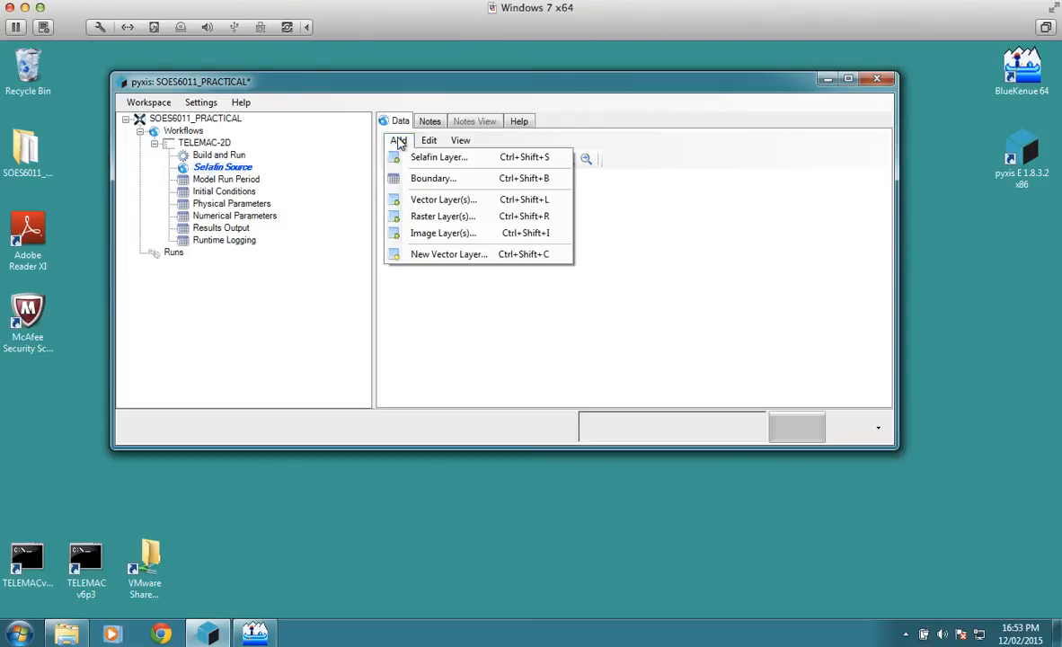
{"action": "left_click", "coordinate": [444, 160]}
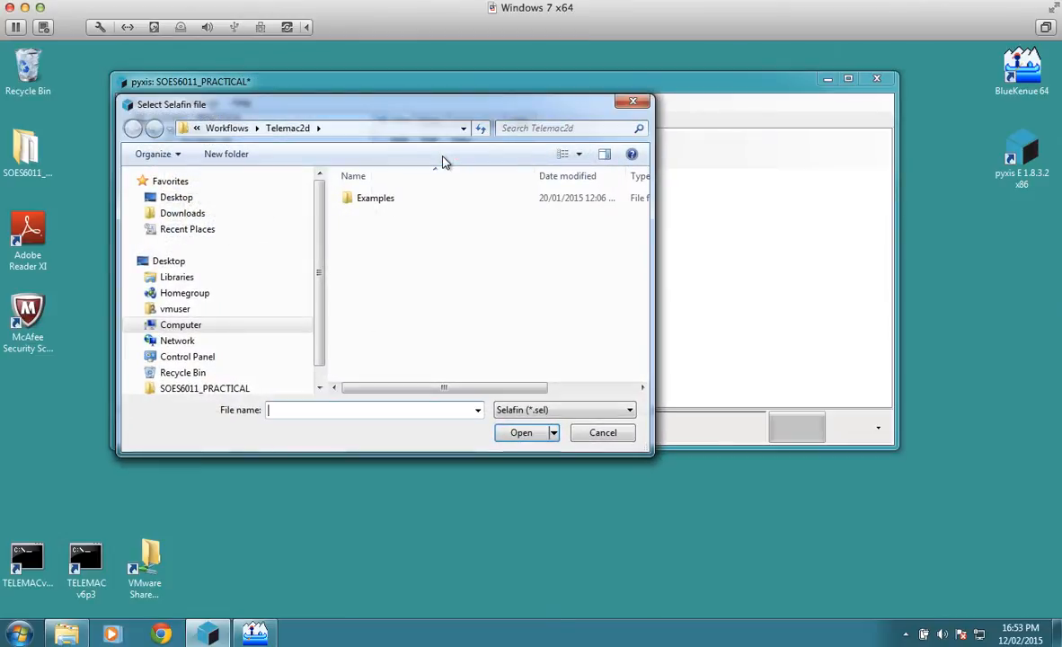
{"action": "double_click", "coordinate": [378, 199]}
{"action": "left_click", "coordinate": [398, 201]}
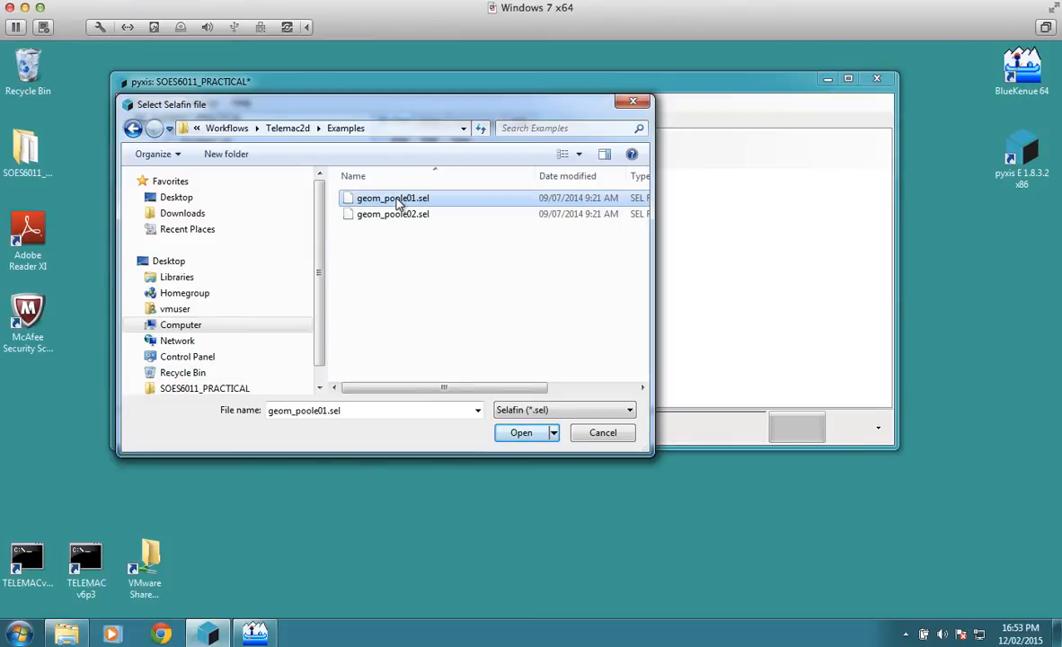
{"action": "left_click", "coordinate": [530, 433]}
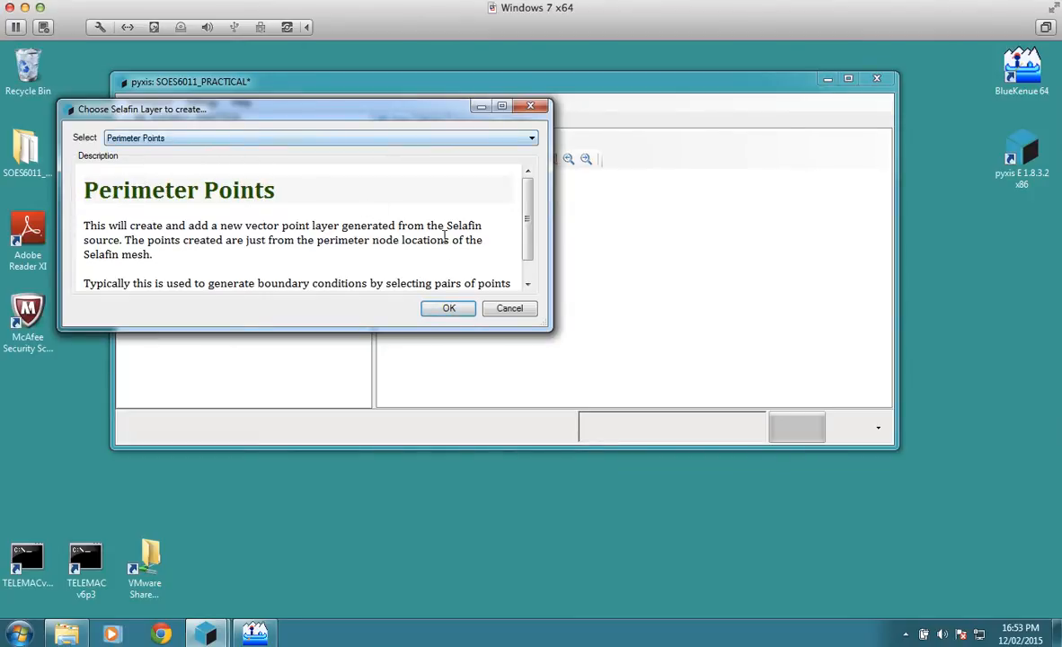
{"action": "left_click", "coordinate": [459, 309]}
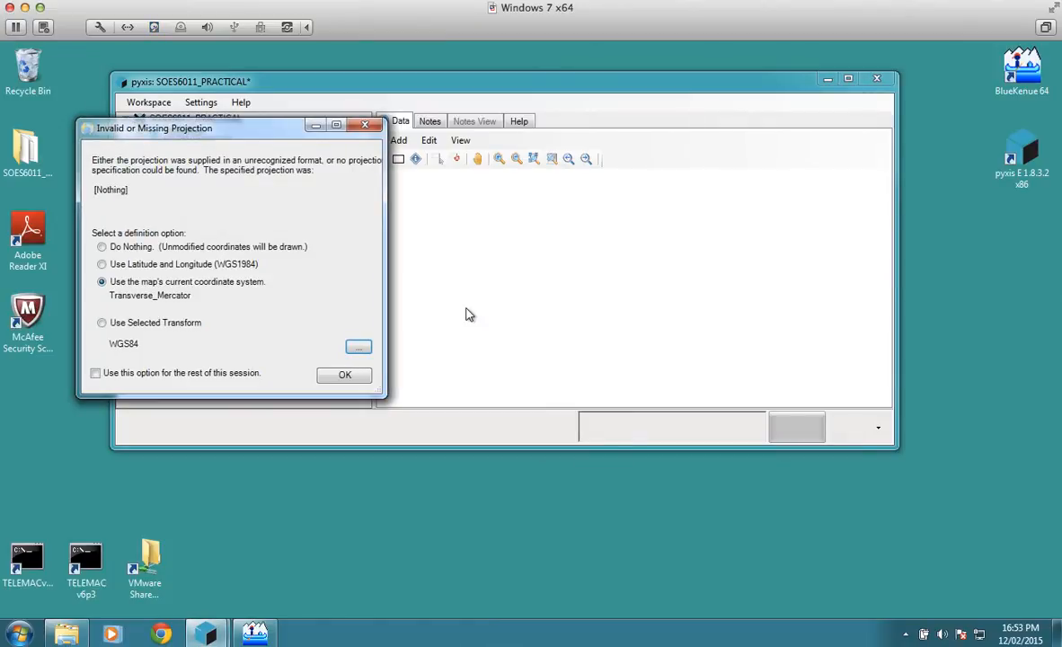
Step: Define the layer's missing projection with a selected transform, using the projected NationalGrids system BritishNationalGridOSGB36
{"action": "left_click", "coordinate": [102, 322]}
{"action": "left_click", "coordinate": [358, 351]}
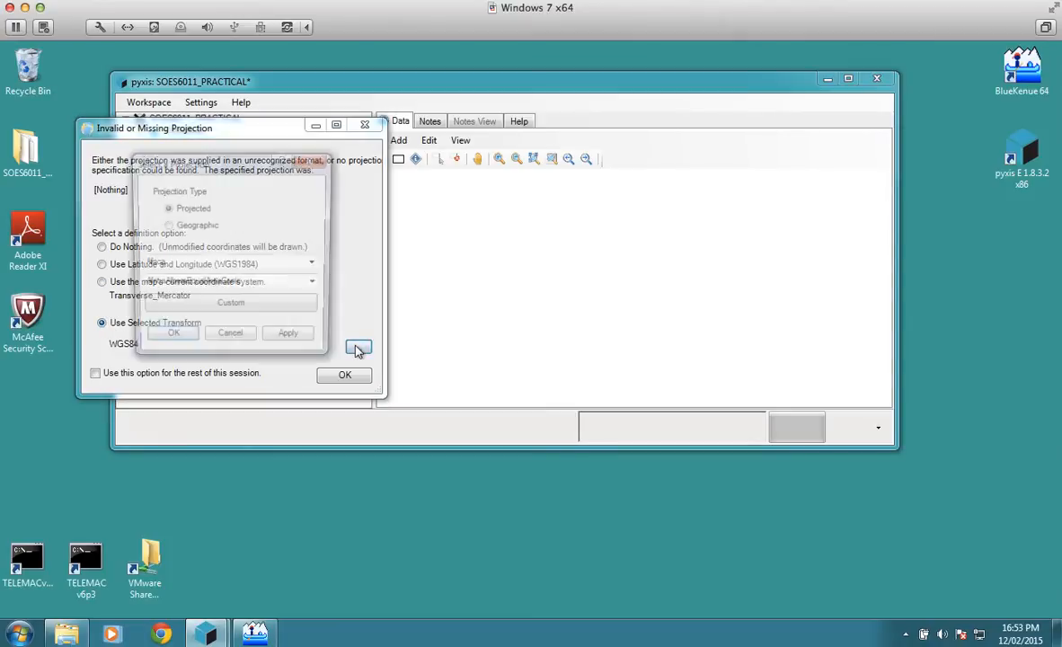
{"action": "left_click_drag", "start_coordinate": [260, 166], "coordinate": [355, 159]}
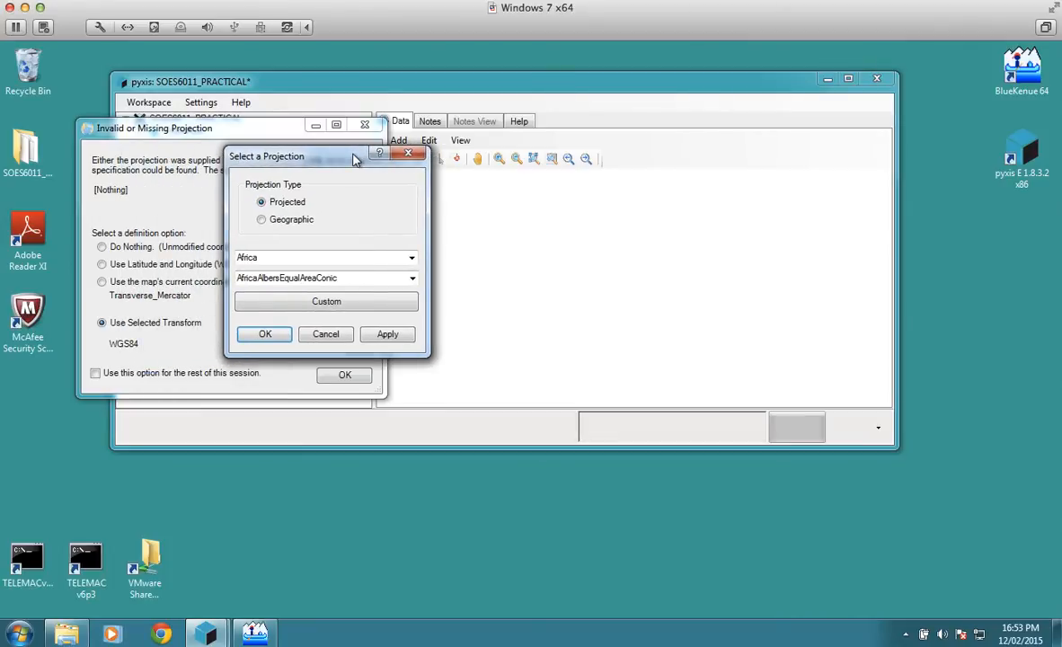
{"action": "left_click", "coordinate": [413, 259]}
{"action": "left_click", "coordinate": [413, 260]}
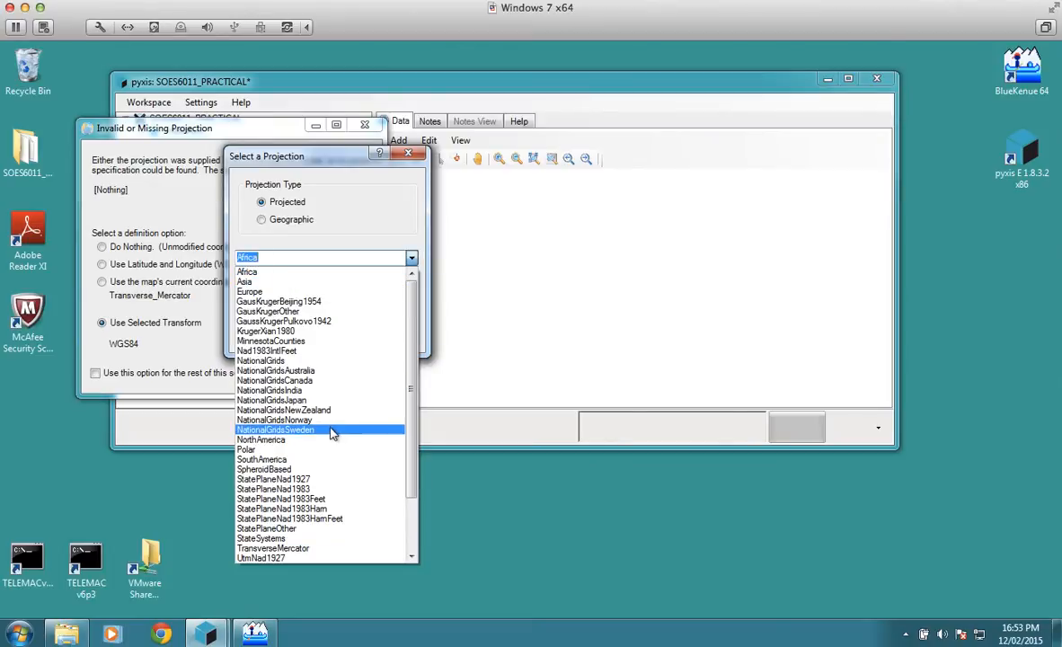
{"action": "left_click", "coordinate": [265, 360]}
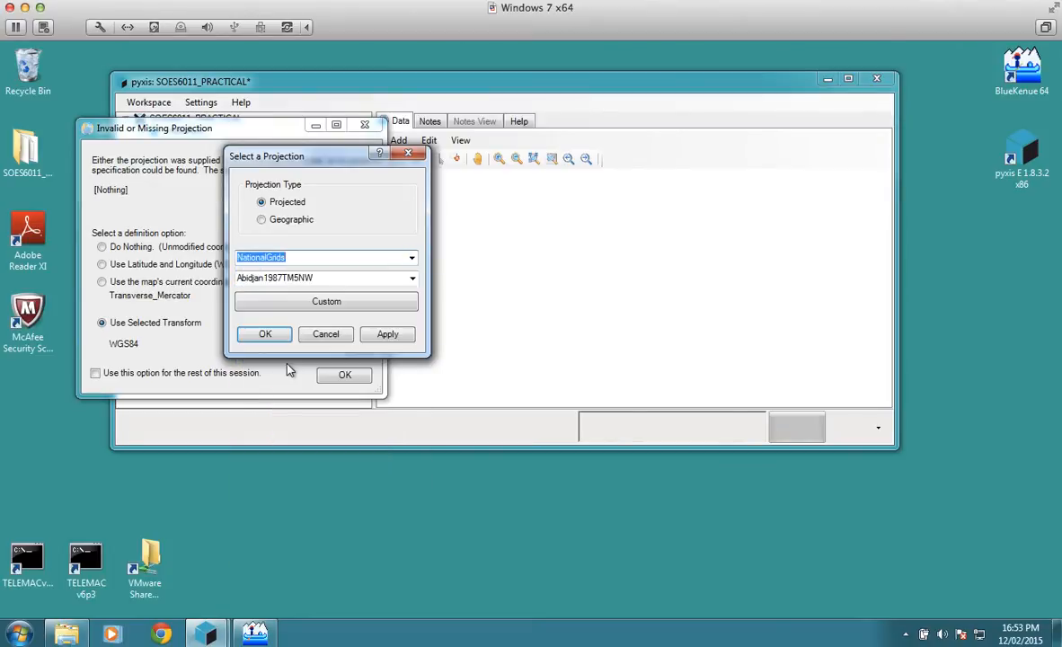
{"action": "left_click", "coordinate": [413, 280]}
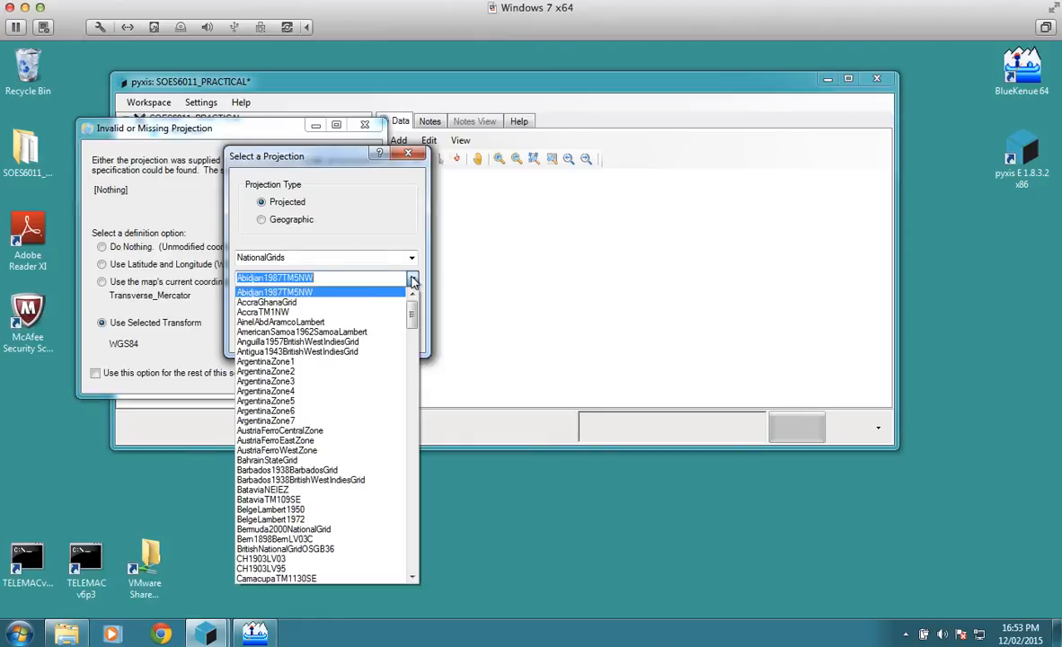
{"action": "scroll", "coordinate": [346, 472], "scroll_direction": "down", "scroll_amount": 1}
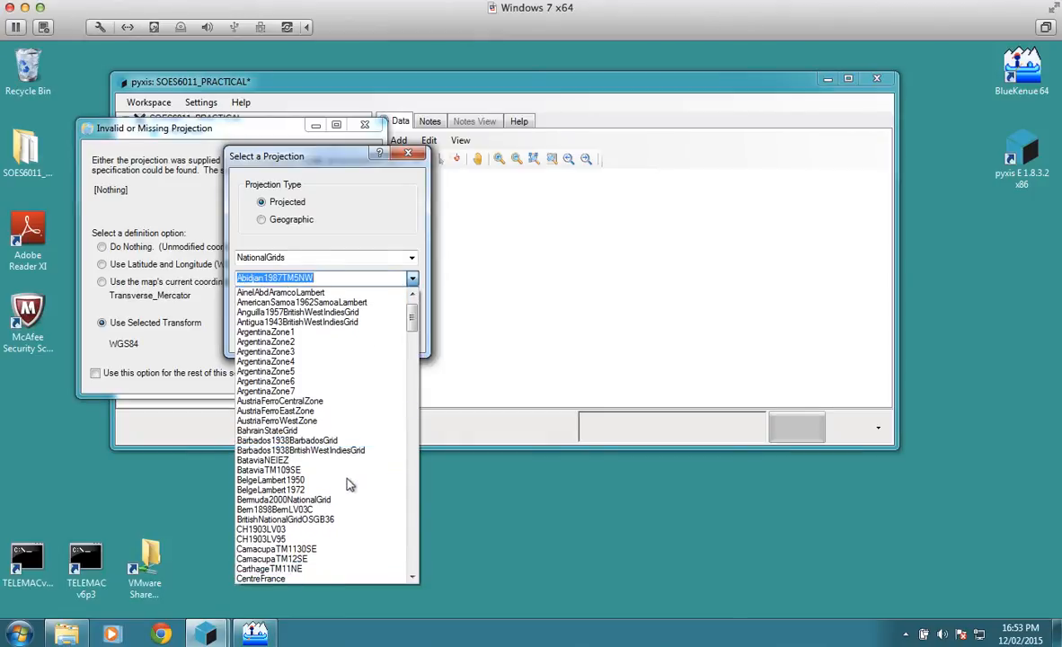
{"action": "left_click", "coordinate": [316, 521]}
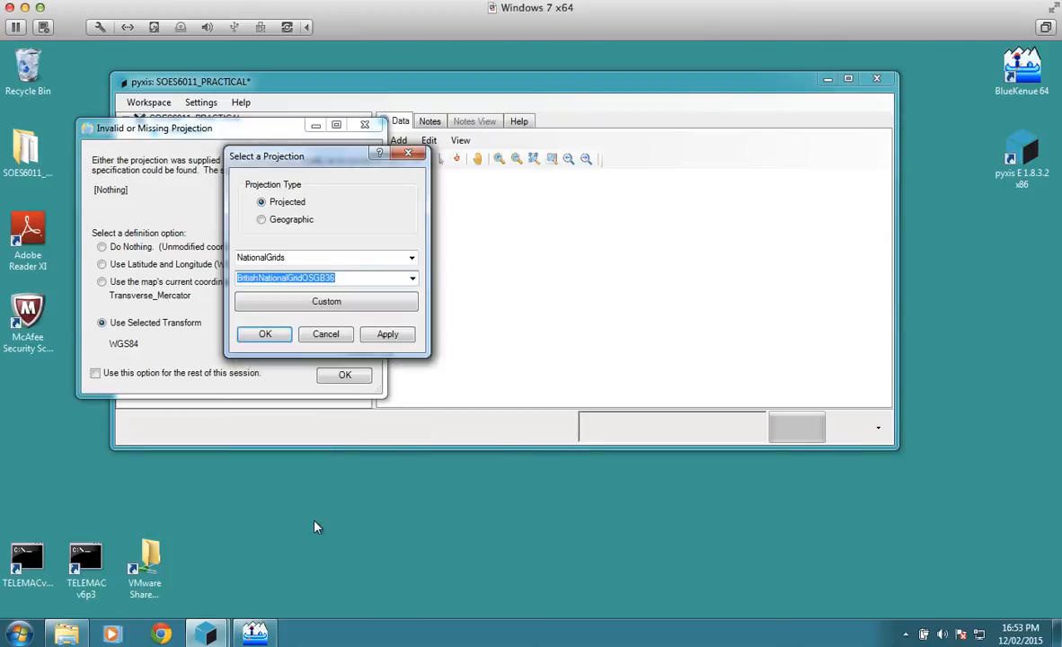
{"action": "left_click", "coordinate": [265, 333]}
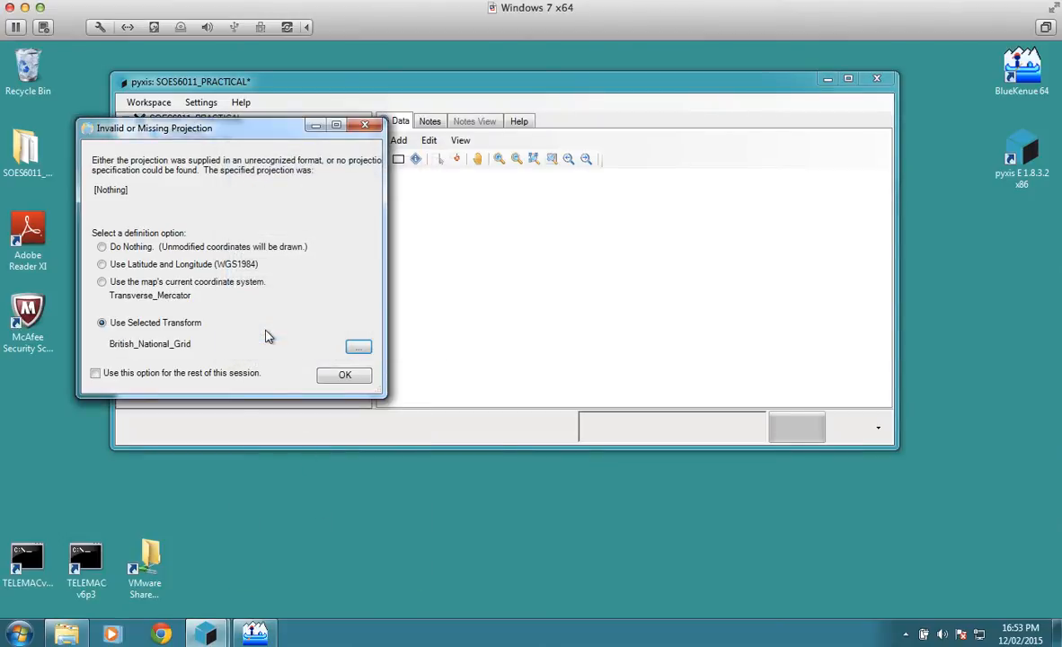
{"action": "left_click", "coordinate": [352, 377]}
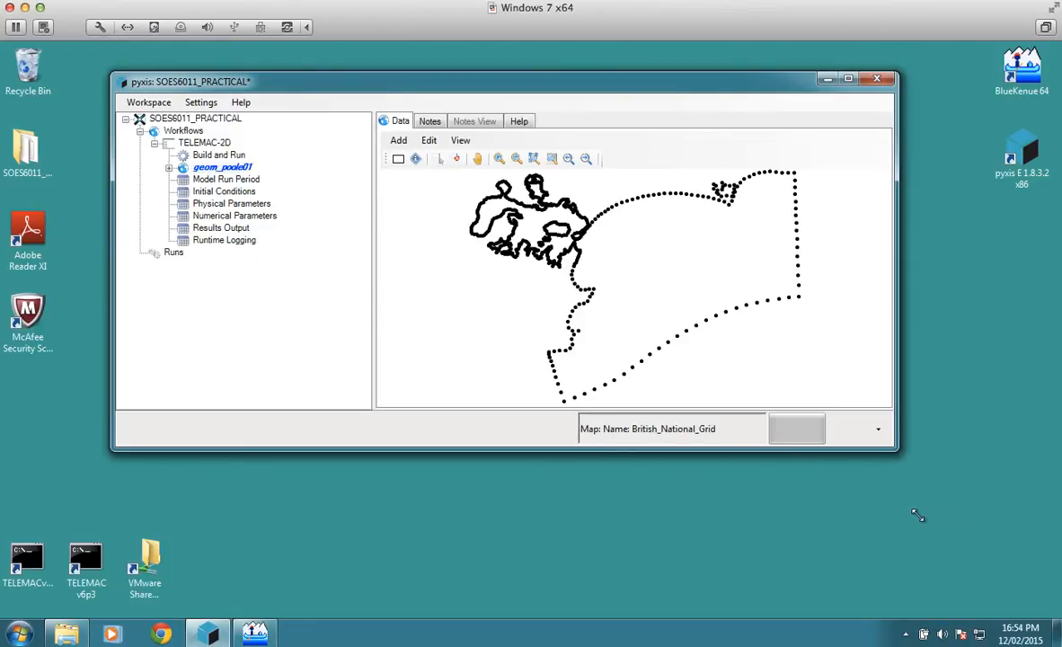
Step: Enlarge the pyxis window and add a 544: Imposed Elevation boundary between the two end nodes of the mesh's short south-western edge
{"action": "left_click_drag", "start_coordinate": [896, 447], "coordinate": [977, 559]}
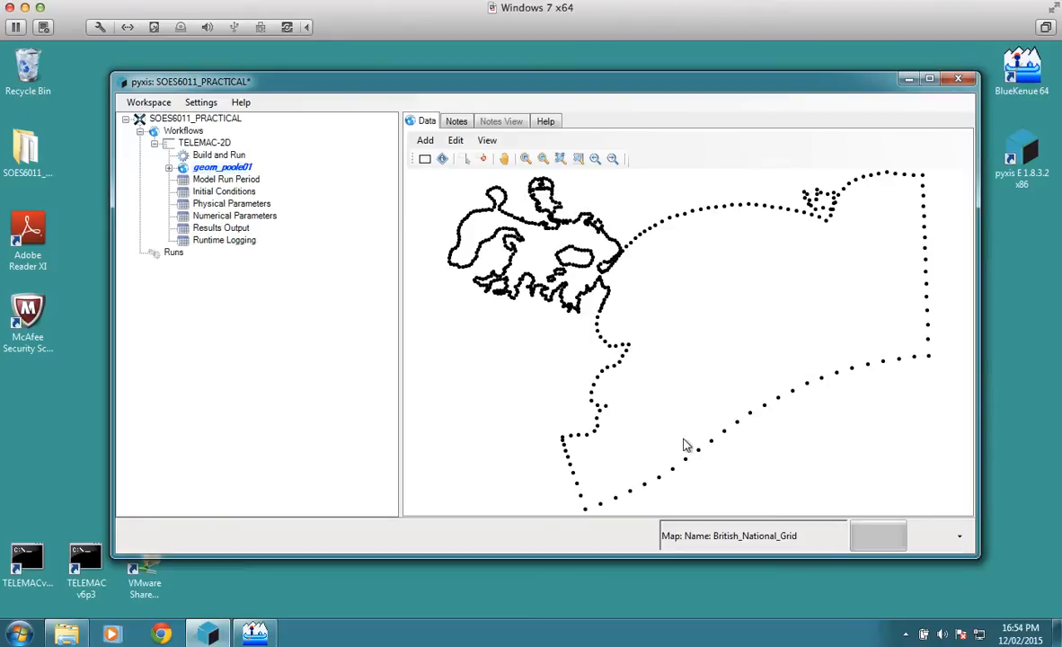
{"action": "left_click", "coordinate": [526, 158]}
{"action": "left_click_drag", "start_coordinate": [510, 395], "coordinate": [682, 526]}
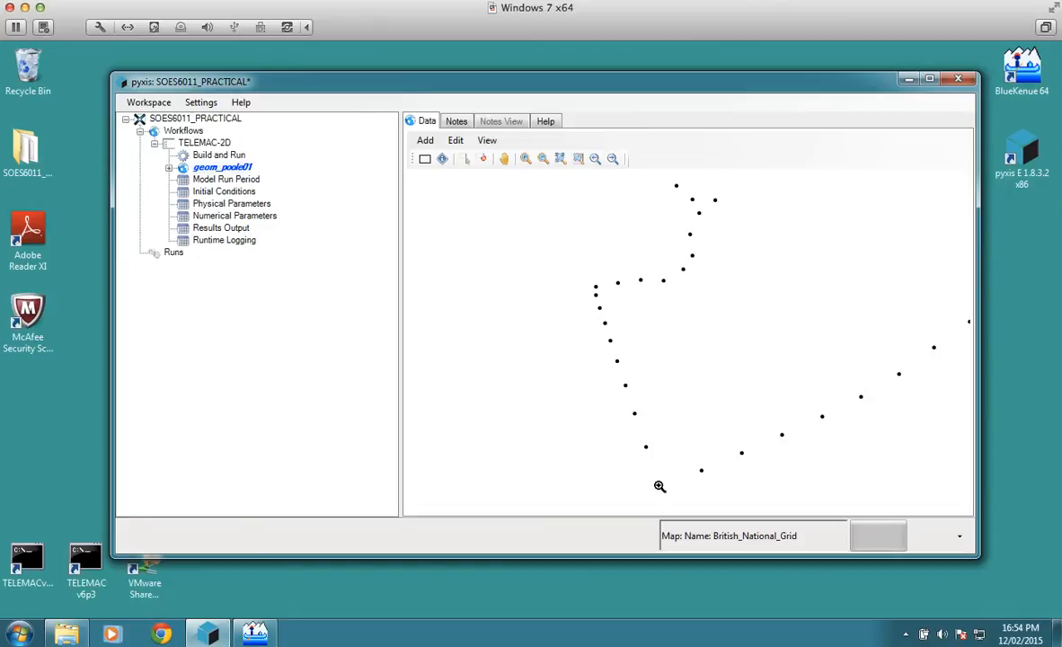
{"action": "left_click", "coordinate": [464, 161]}
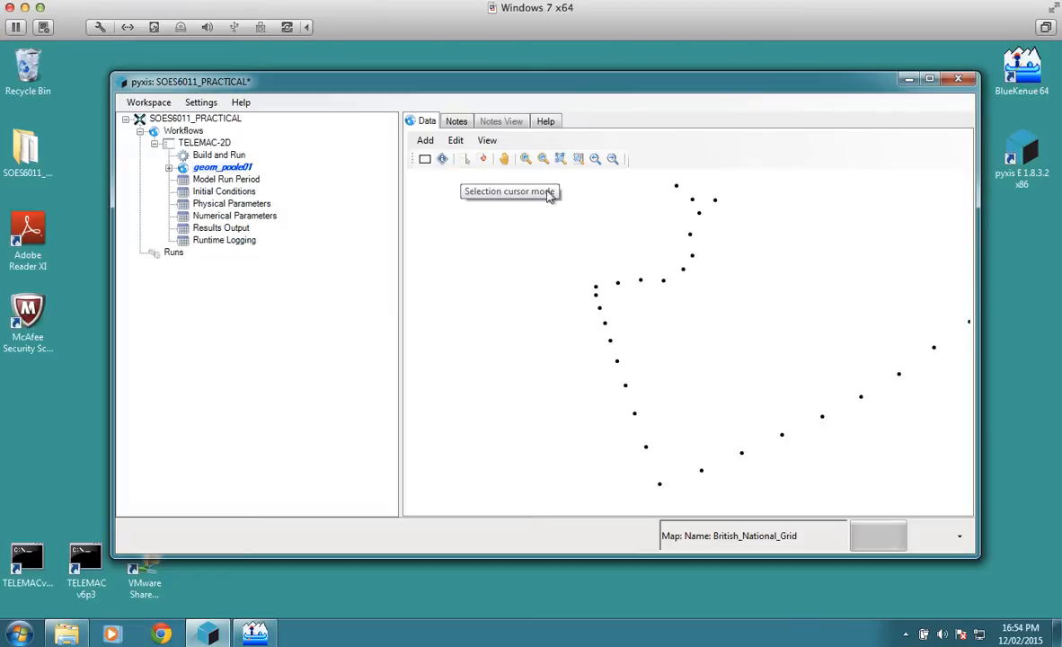
{"action": "left_click", "coordinate": [596, 289]}
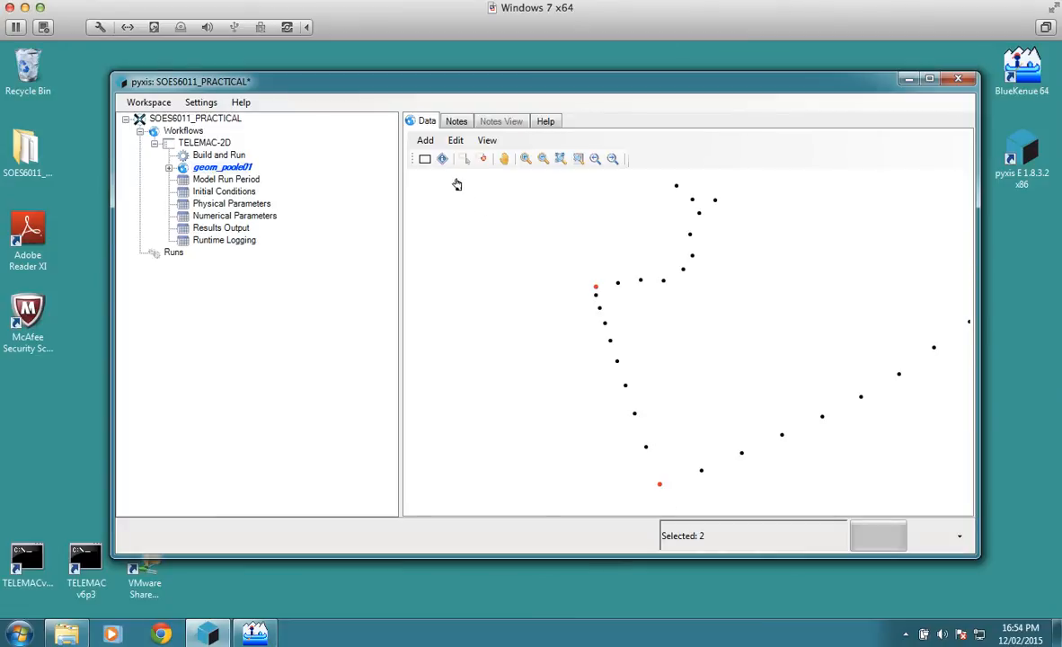
{"action": "left_click", "coordinate": [427, 144]}
{"action": "left_click", "coordinate": [450, 178]}
{"action": "left_click", "coordinate": [450, 193]}
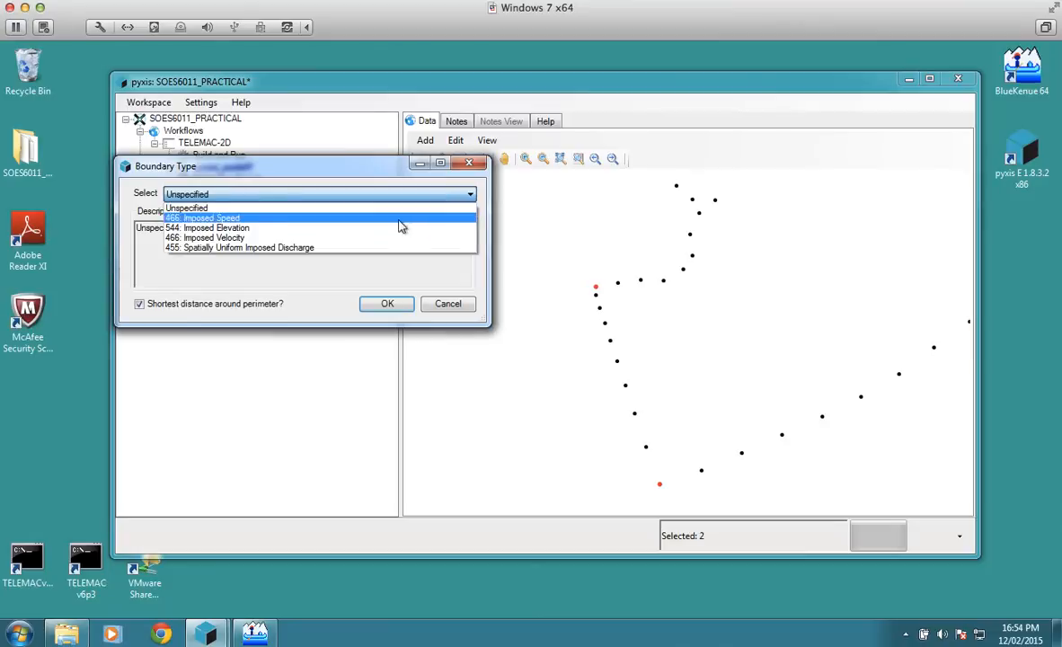
{"action": "left_click", "coordinate": [329, 231]}
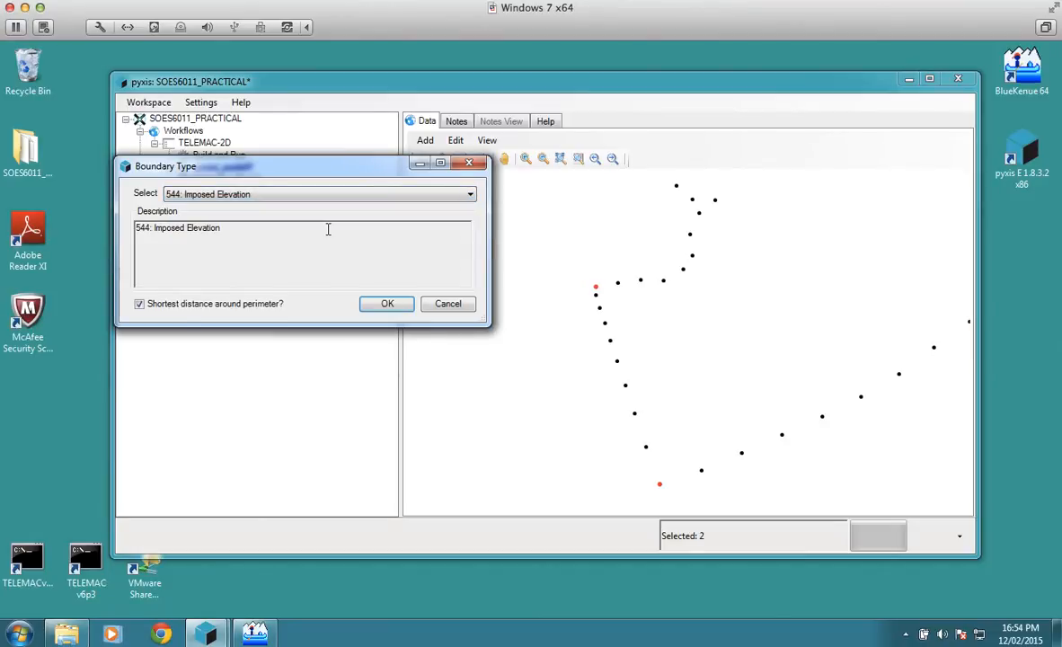
{"action": "left_click", "coordinate": [401, 304]}
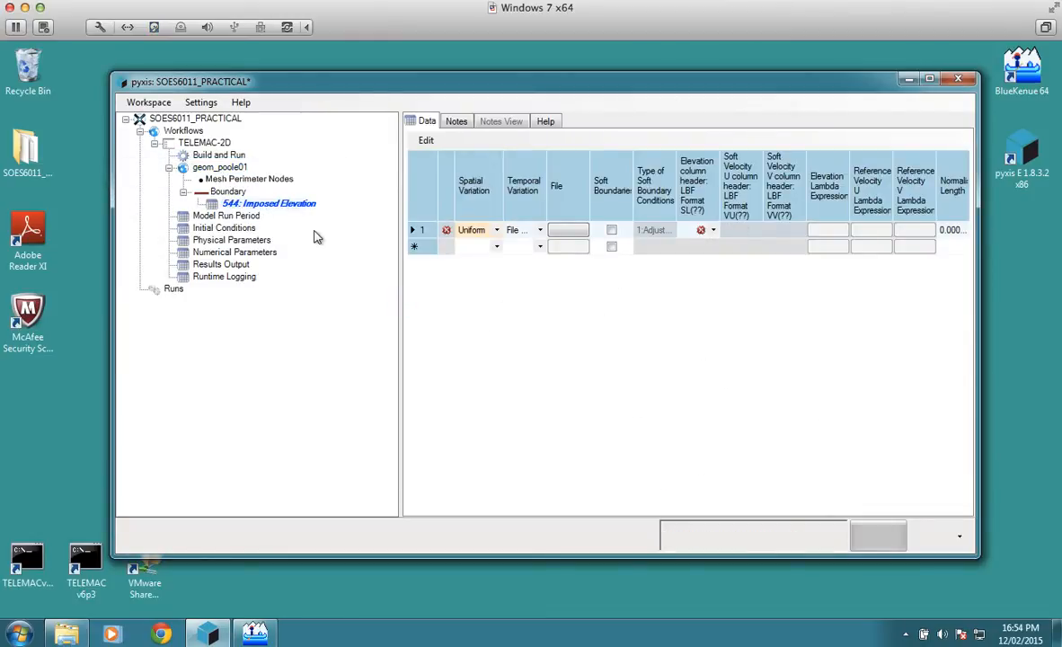
Step: Add a 544: Imposed Elevation boundary between the two end nodes of the mesh's straight eastern edge, using the shortest distance around the perimeter
{"action": "left_click", "coordinate": [226, 169]}
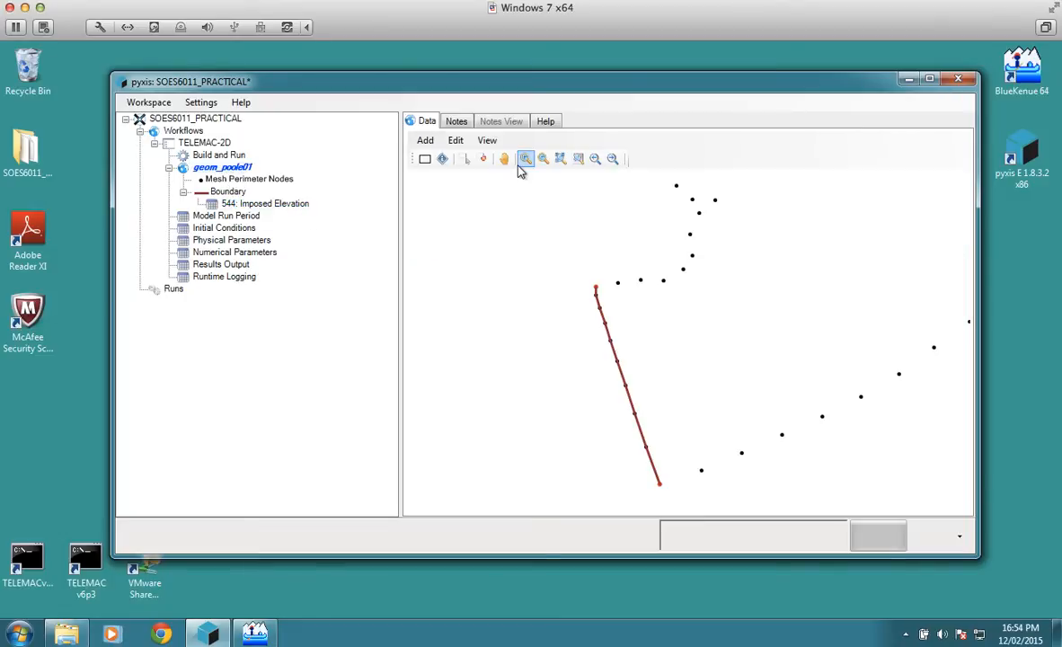
{"action": "left_click", "coordinate": [542, 162]}
{"action": "left_click", "coordinate": [653, 260]}
{"action": "left_click", "coordinate": [653, 260]}
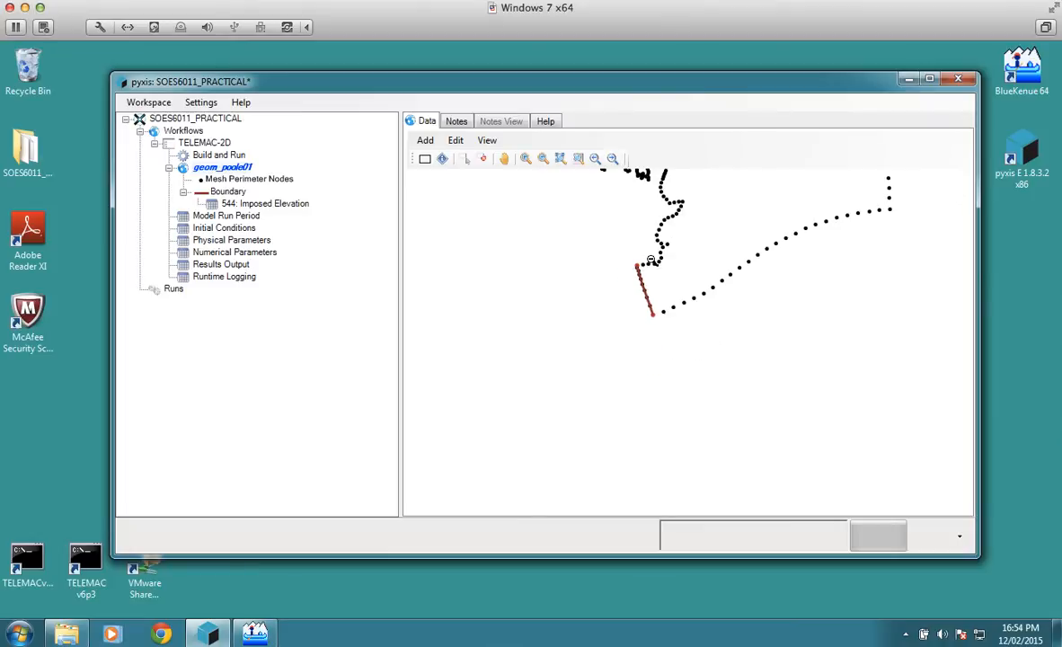
{"action": "left_click", "coordinate": [504, 159]}
{"action": "left_click_drag", "start_coordinate": [718, 230], "coordinate": [578, 319]}
{"action": "left_click", "coordinate": [526, 159]}
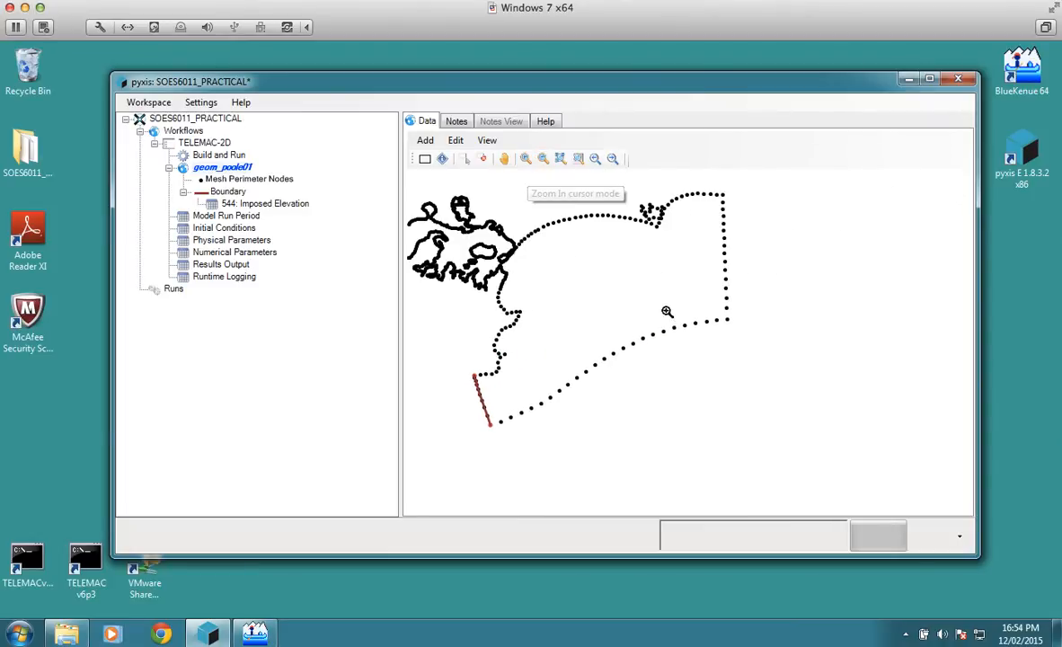
{"action": "left_click_drag", "start_coordinate": [650, 339], "coordinate": [818, 177]}
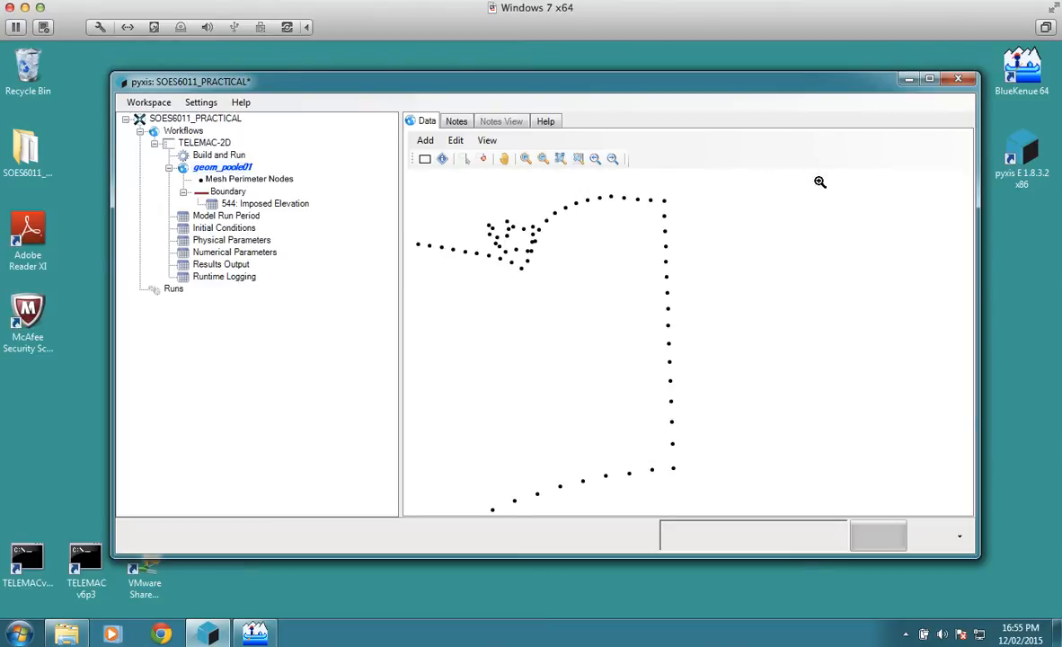
{"action": "left_click", "coordinate": [480, 161]}
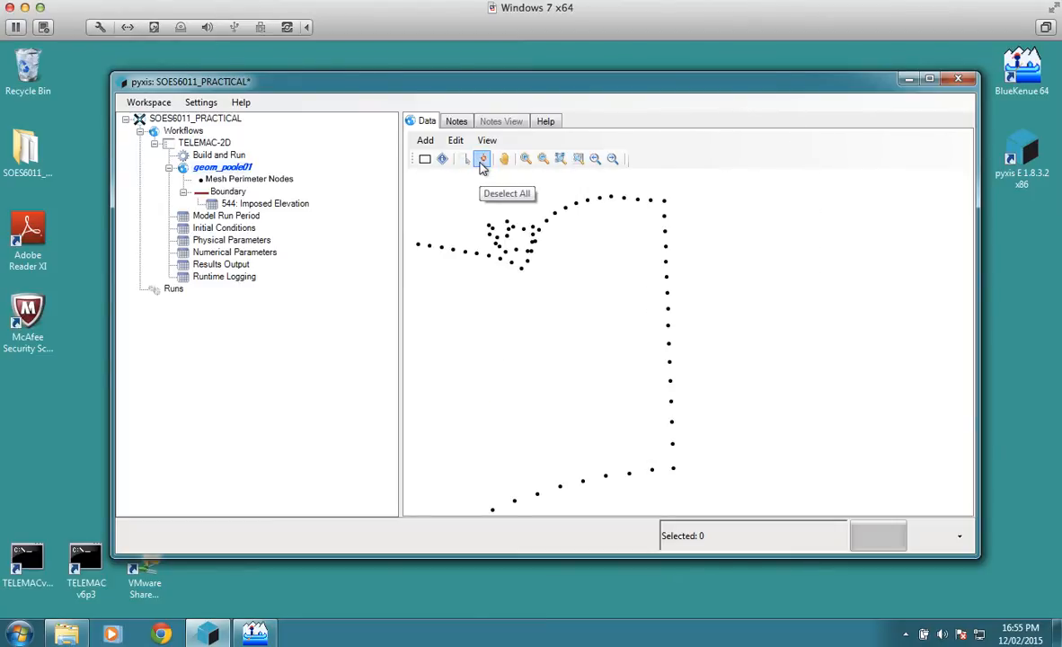
{"action": "left_click", "coordinate": [464, 162]}
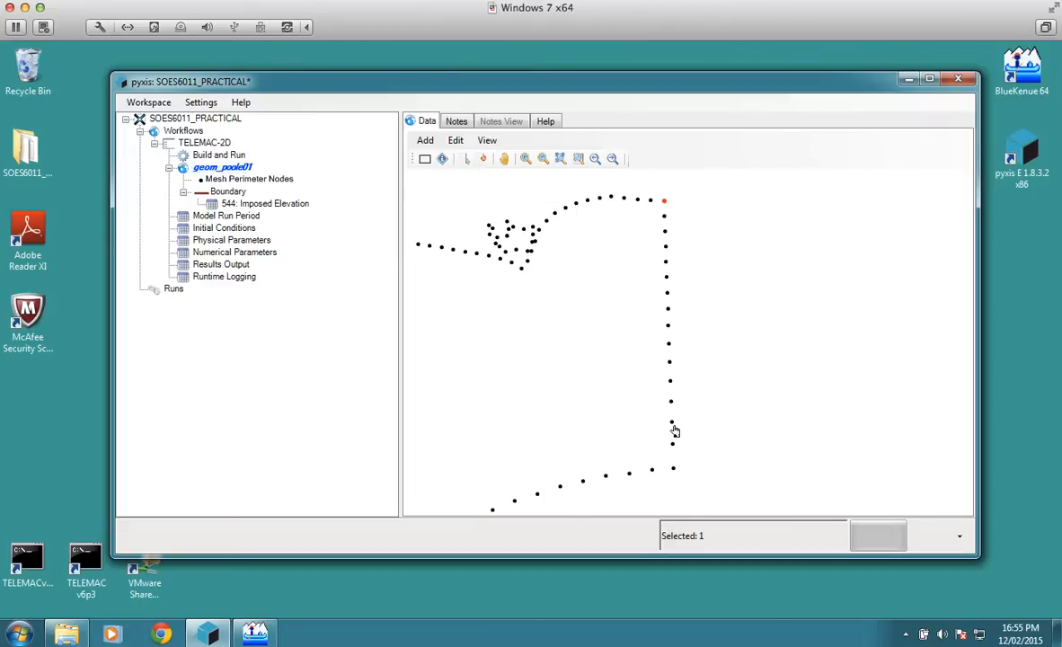
{"action": "left_click", "coordinate": [426, 141]}
{"action": "left_click", "coordinate": [460, 178]}
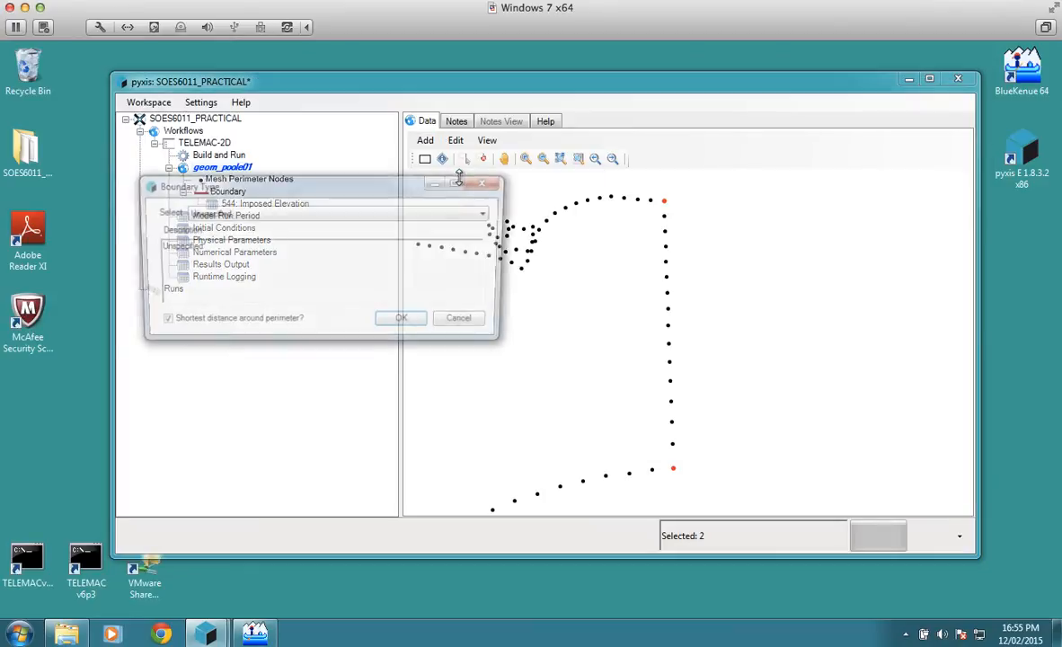
{"action": "left_click", "coordinate": [423, 214]}
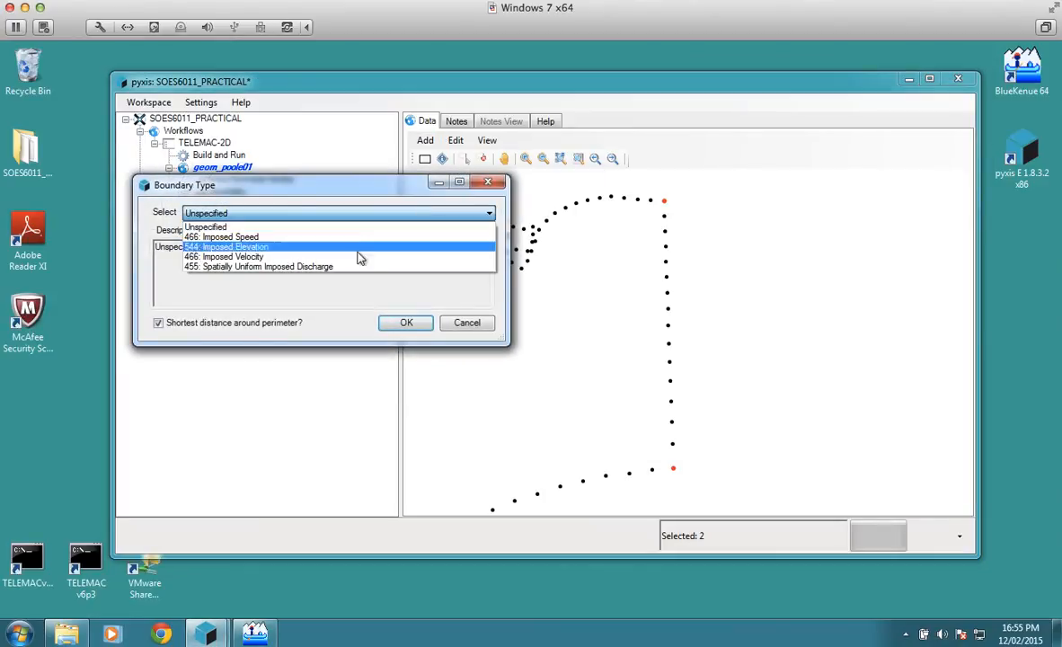
{"action": "left_click", "coordinate": [359, 253]}
{"action": "left_click", "coordinate": [381, 216]}
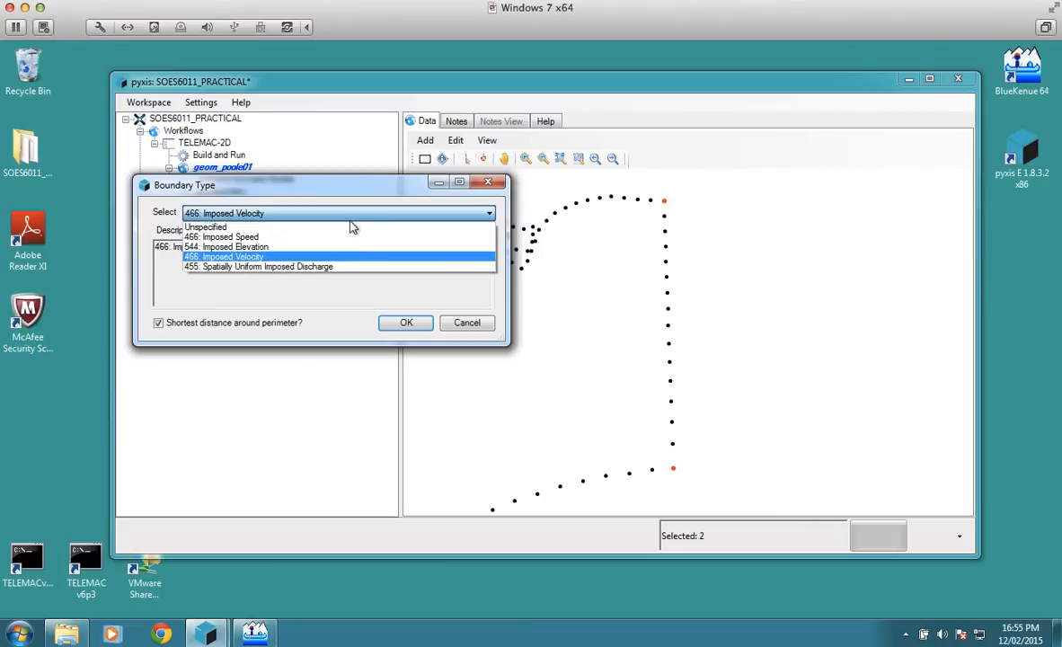
{"action": "left_click", "coordinate": [293, 245]}
{"action": "left_click", "coordinate": [406, 322]}
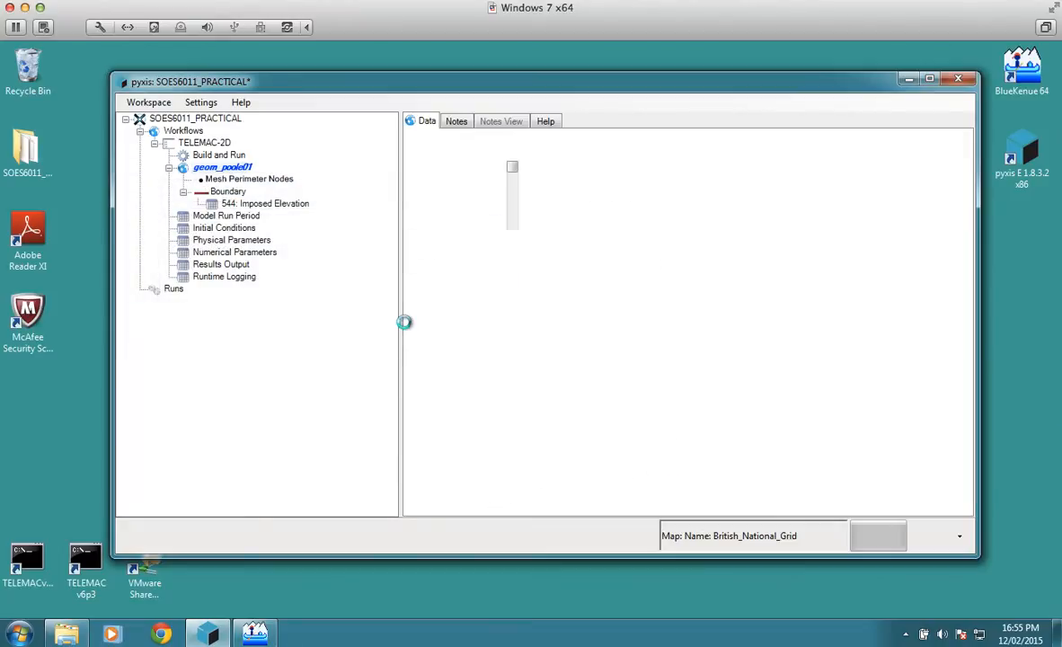
Step: Examine the whole mesh perimeter with the two open boundaries on its south-western and eastern edges
{"action": "left_click", "coordinate": [260, 179]}
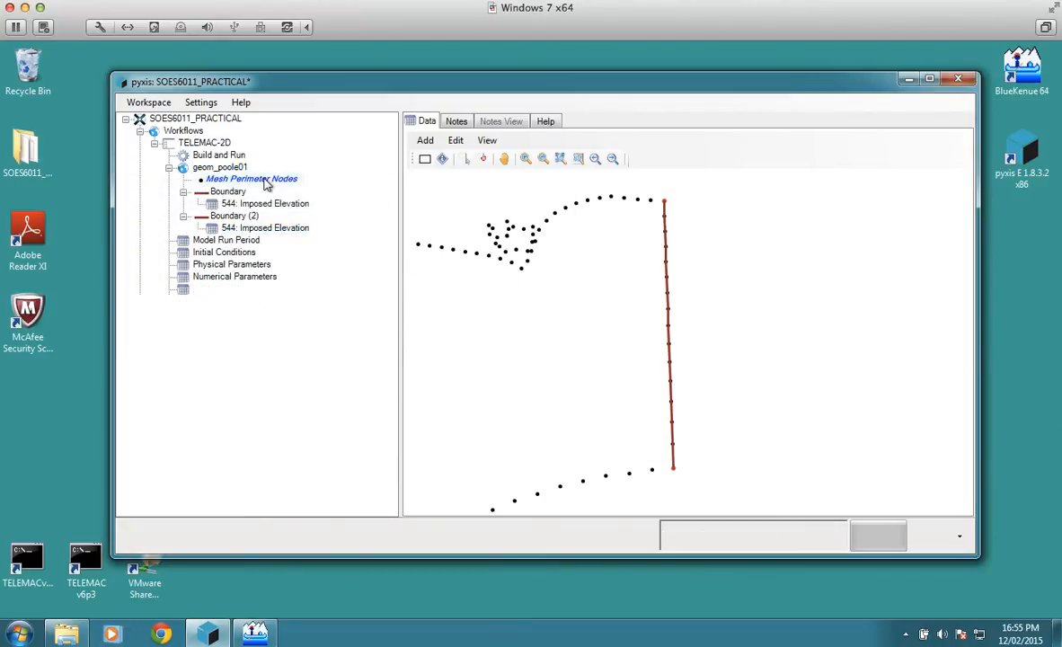
{"action": "left_click", "coordinate": [543, 159]}
{"action": "left_click", "coordinate": [564, 267]}
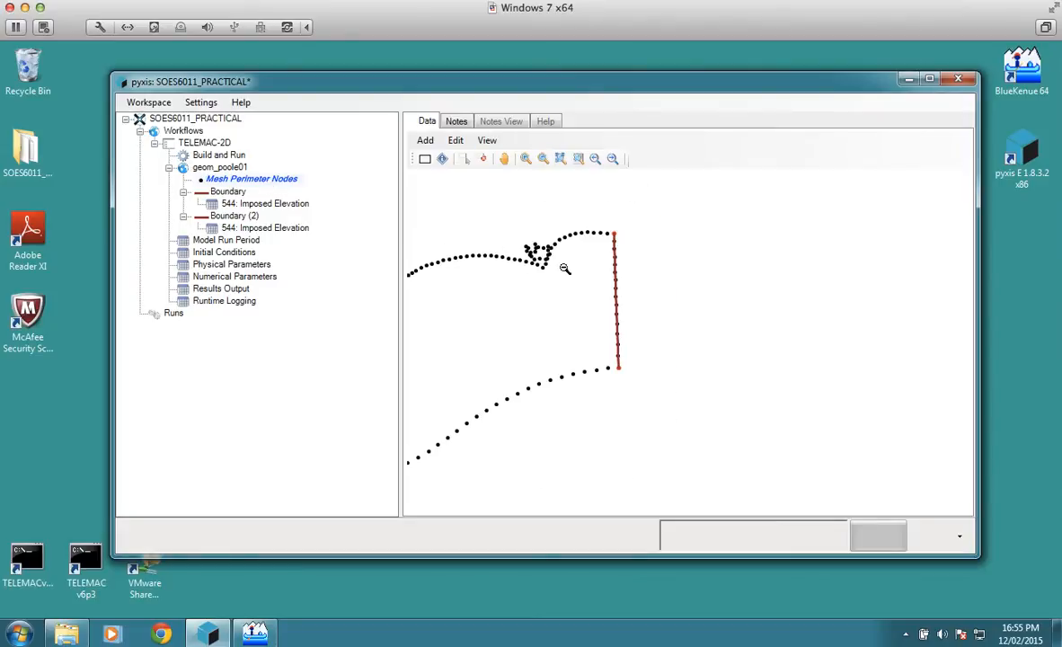
{"action": "left_click", "coordinate": [564, 267]}
{"action": "left_click", "coordinate": [525, 158]}
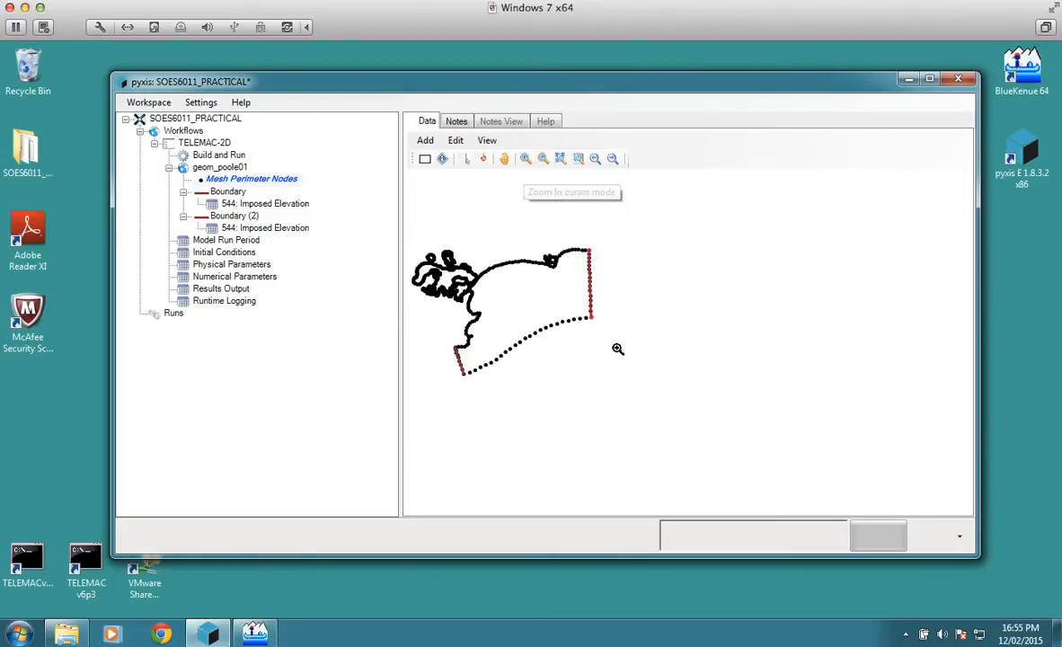
{"action": "left_click_drag", "start_coordinate": [628, 372], "coordinate": [416, 213]}
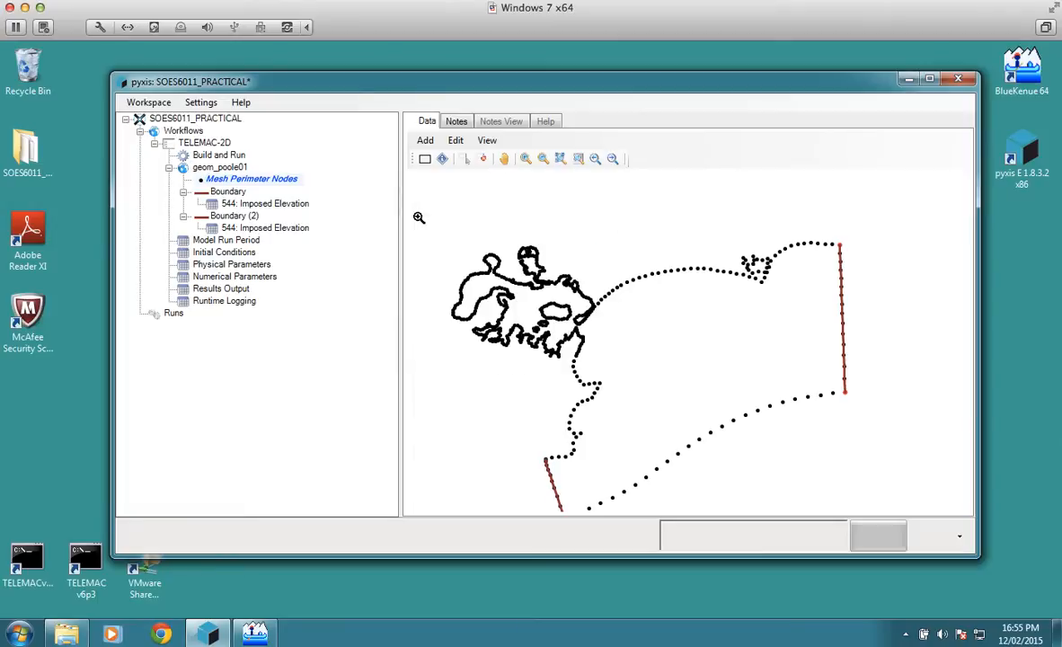
{"action": "left_click", "coordinate": [505, 159]}
{"action": "left_click_drag", "start_coordinate": [673, 328], "coordinate": [688, 283]}
Step: Show the first boundary's imposed-elevation table and inspect the elevation series in bdydata3-mnspr-3series.lbf from the Telemac2d Examples folder using TextPad
{"action": "left_click", "coordinate": [264, 205]}
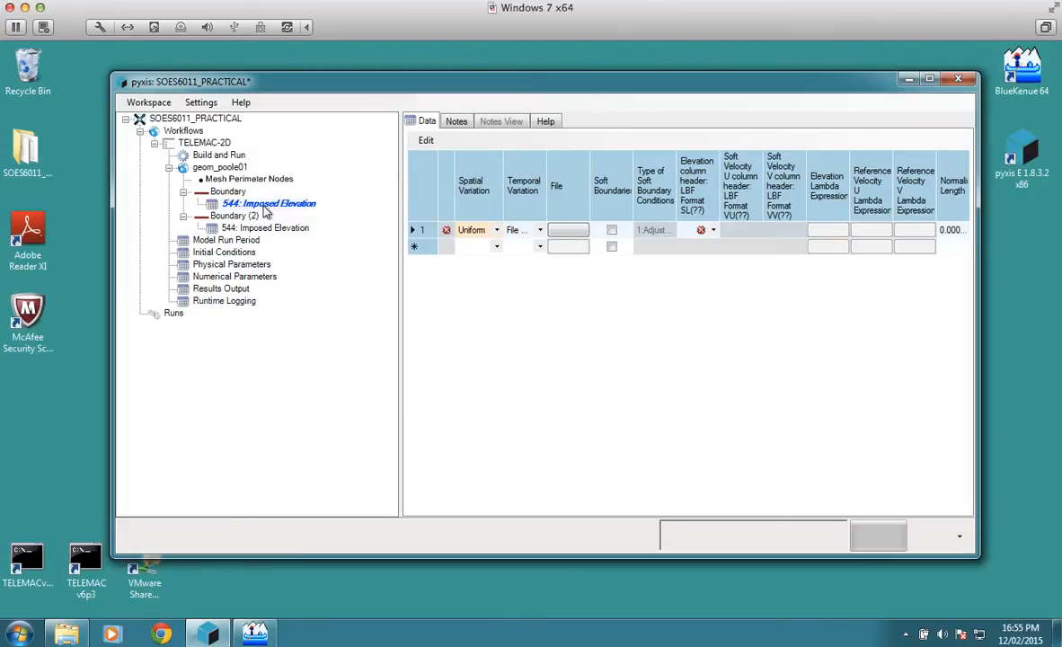
{"action": "left_click", "coordinate": [67, 634]}
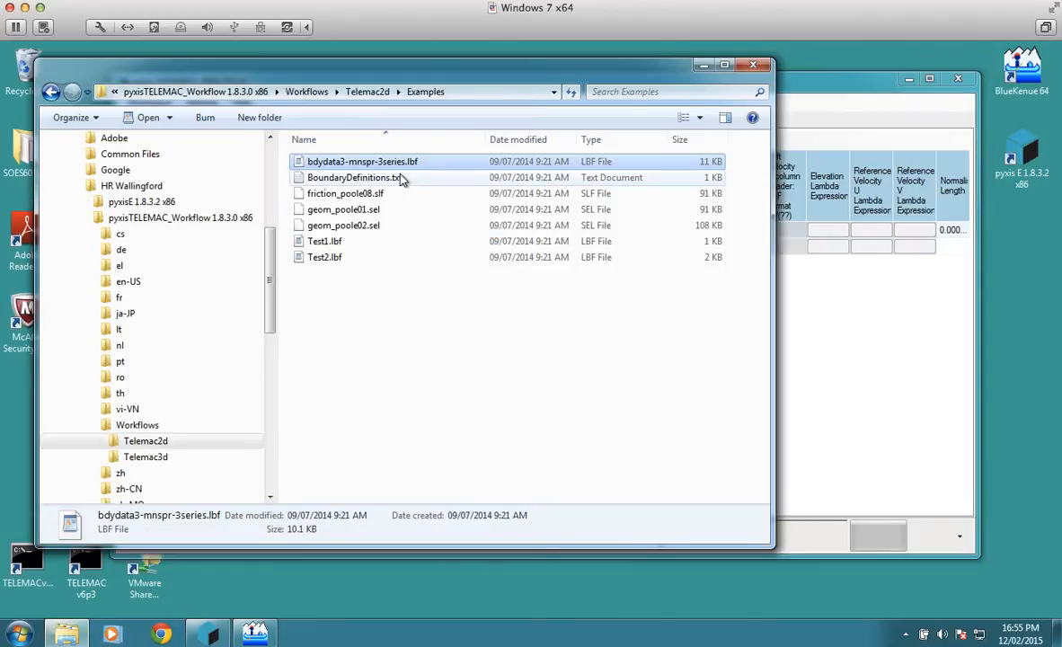
{"action": "left_click", "coordinate": [404, 166]}
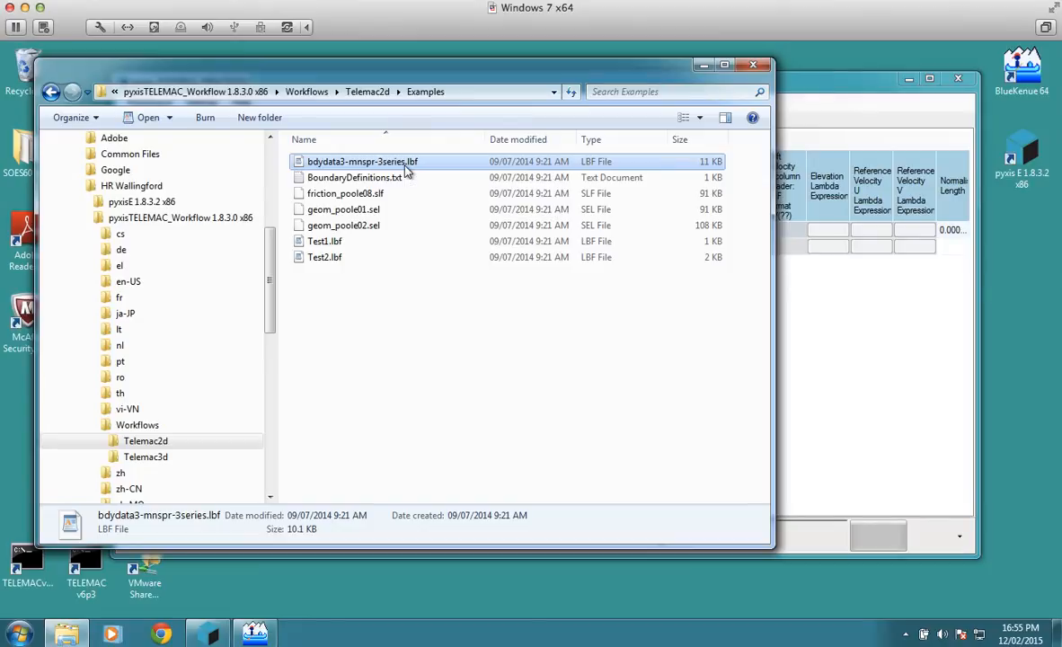
{"action": "right_click", "coordinate": [404, 166]}
{"action": "left_click", "coordinate": [379, 297]}
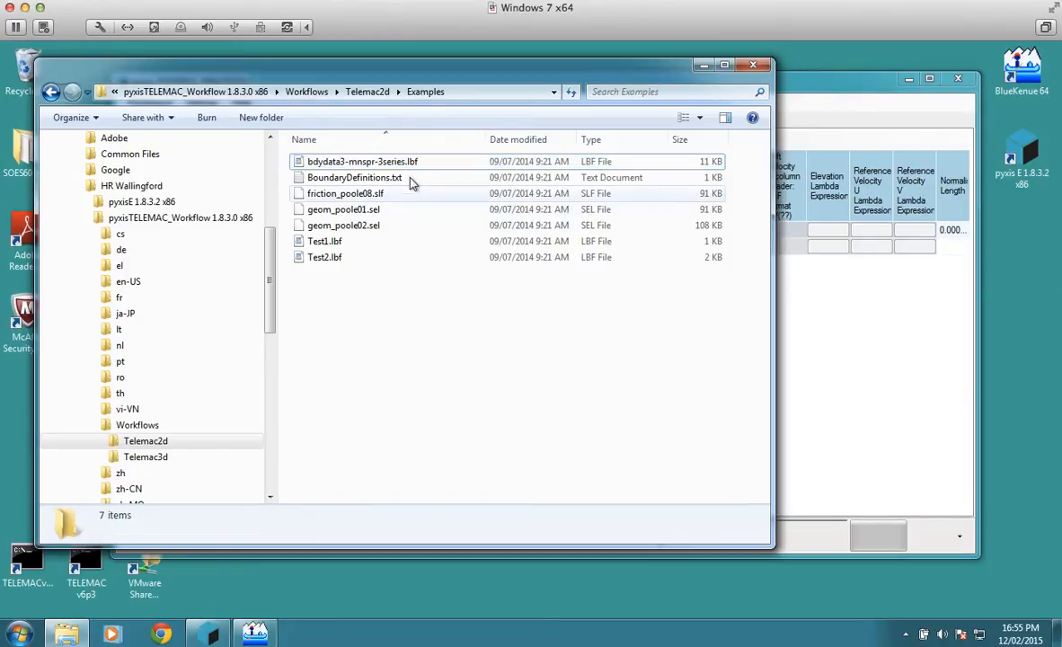
{"action": "left_click", "coordinate": [414, 166]}
{"action": "right_click", "coordinate": [415, 168]}
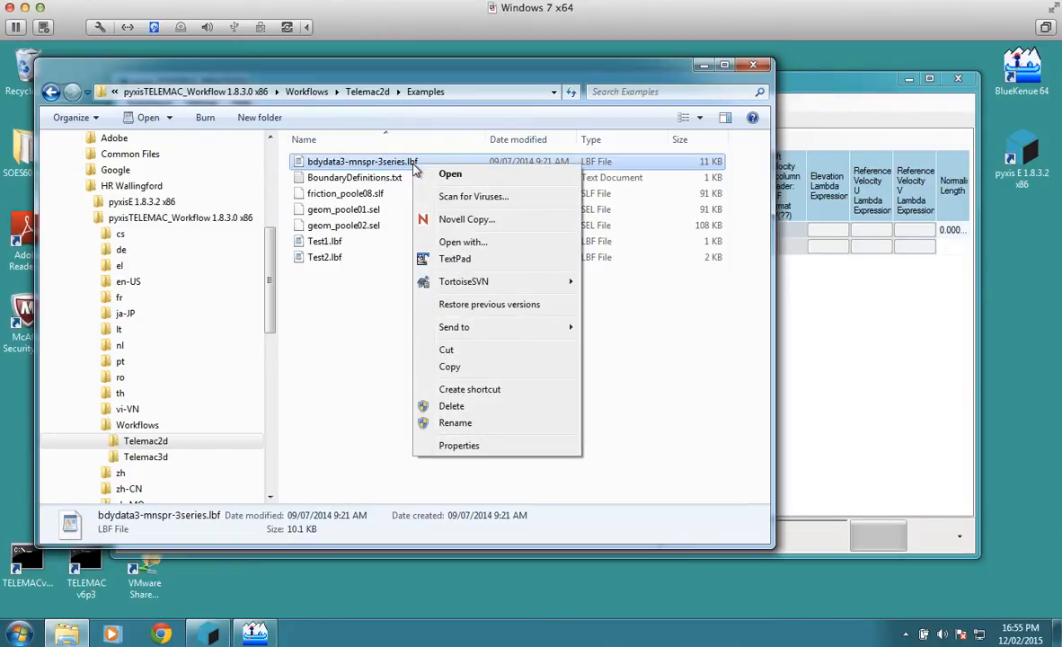
{"action": "left_click", "coordinate": [470, 261]}
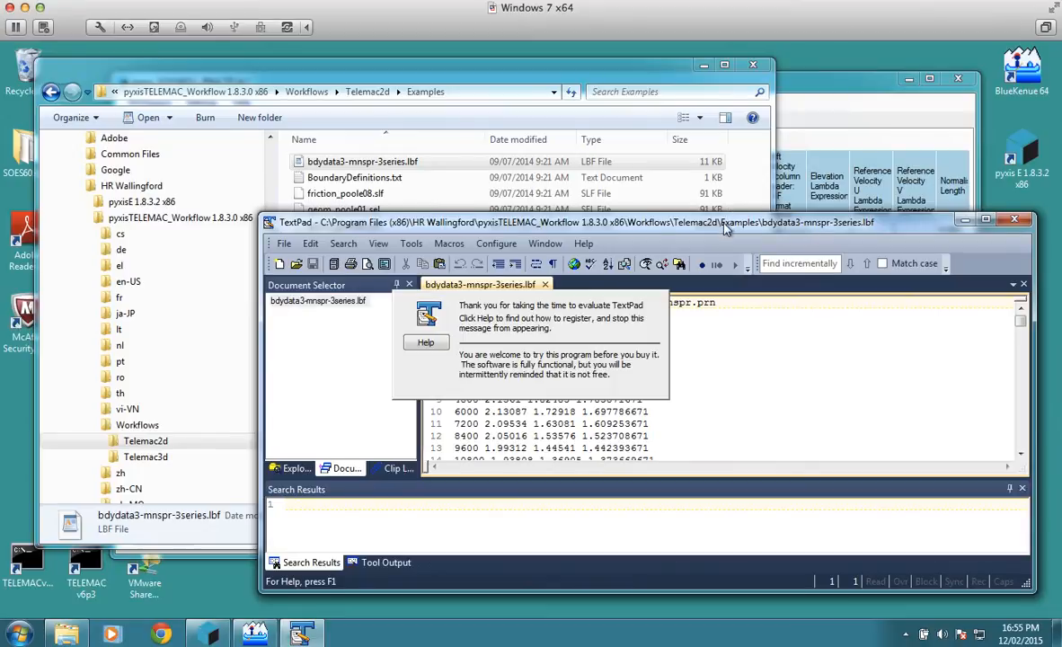
{"action": "left_click_drag", "start_coordinate": [690, 221], "coordinate": [505, 147]}
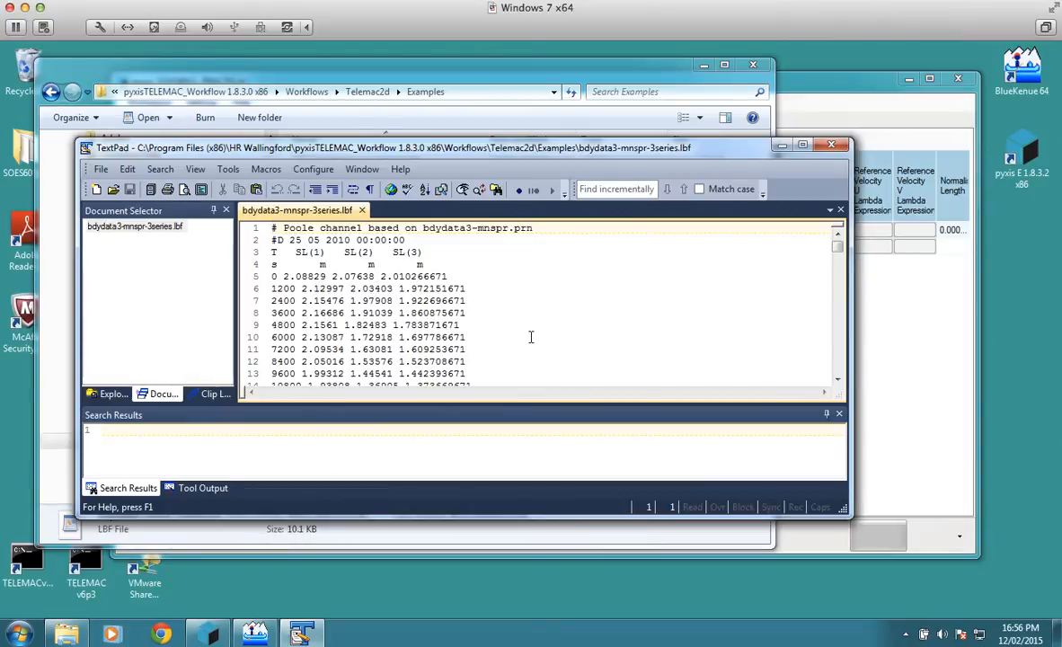
{"action": "left_click", "coordinate": [783, 147]}
Step: Switch back to pyxis and assign bdydata3-mnspr-3series.lbf to the first boundary's uniform imposed elevation, with elevation column header SL(1)
{"action": "left_click", "coordinate": [786, 153]}
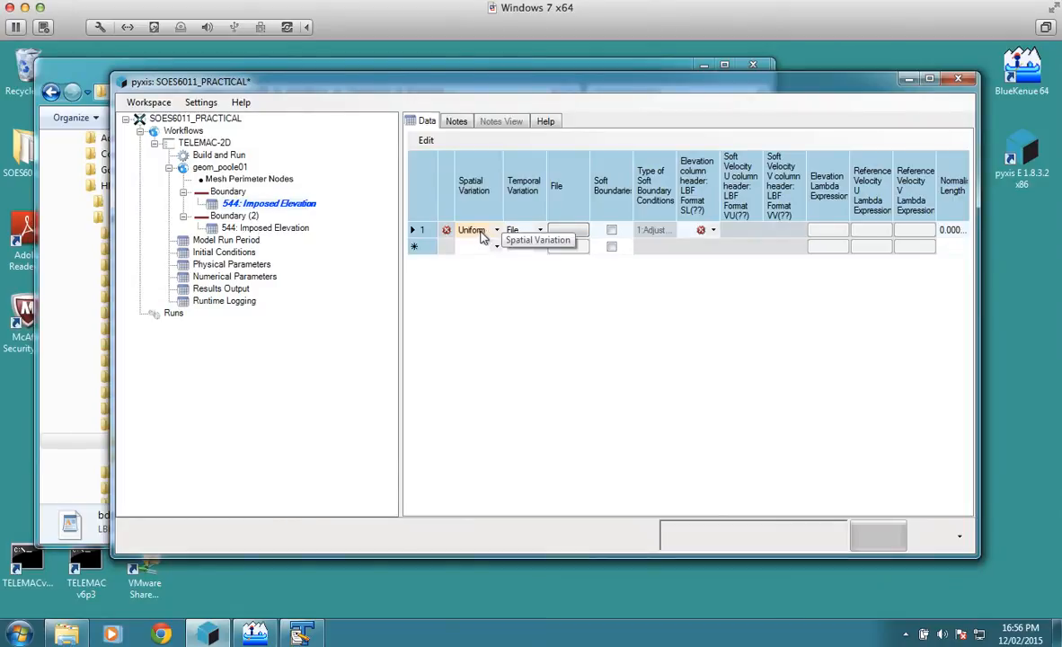
{"action": "left_click", "coordinate": [571, 232]}
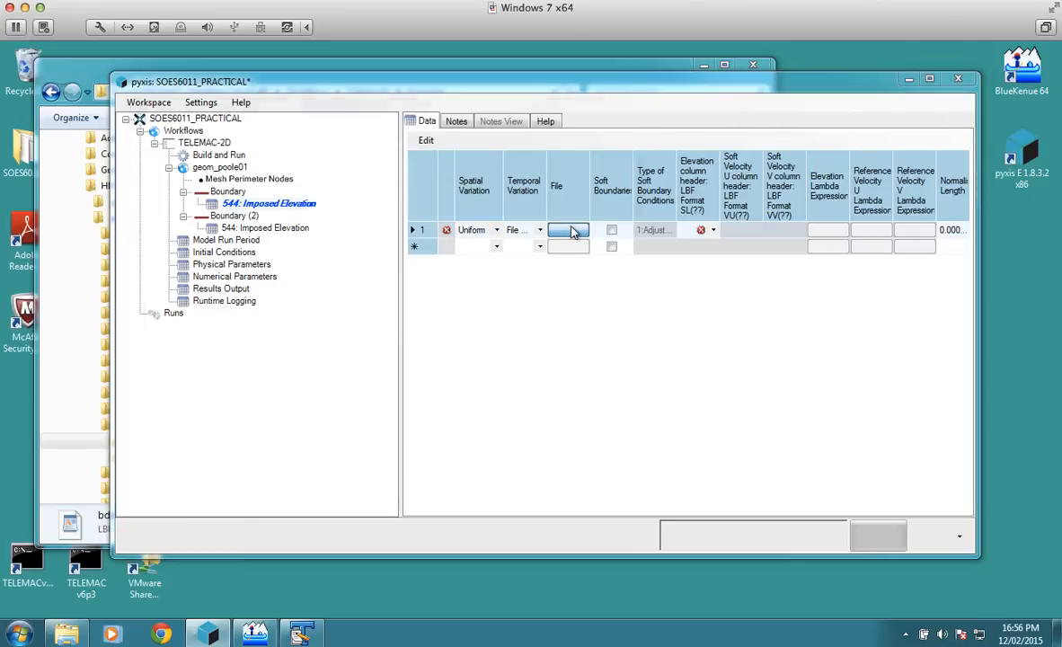
{"action": "left_click", "coordinate": [458, 201]}
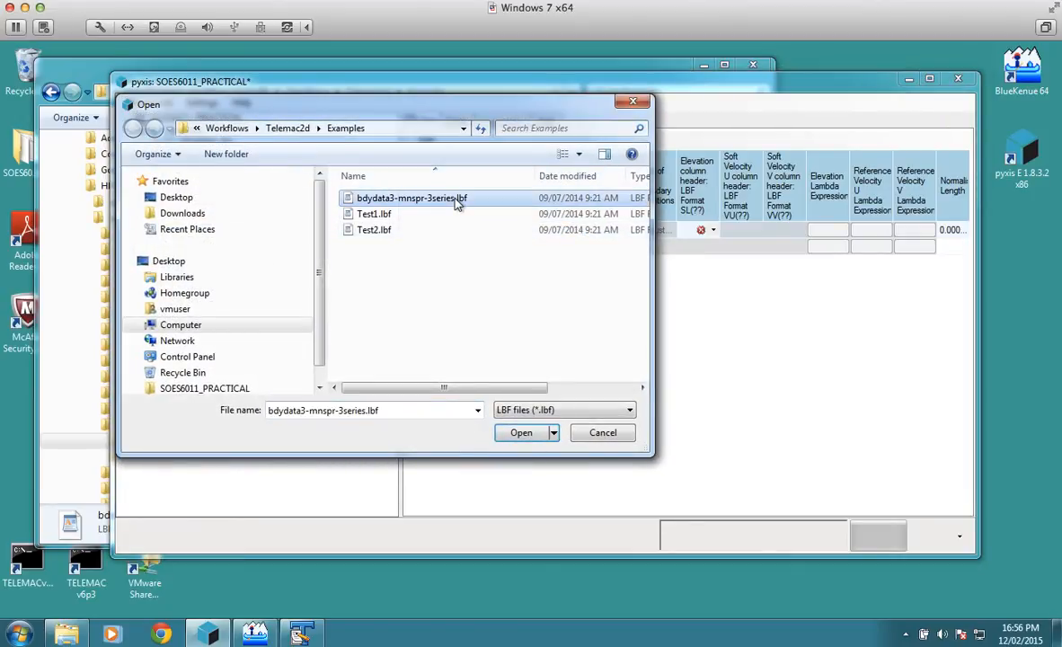
{"action": "left_click", "coordinate": [519, 433]}
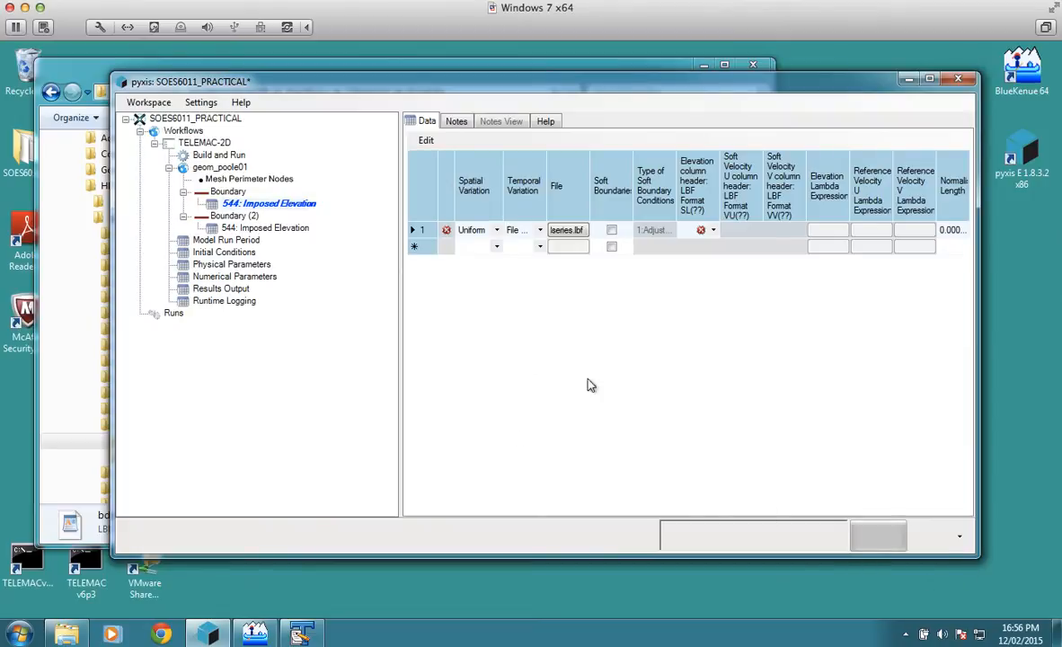
{"action": "left_click_drag", "start_coordinate": [398, 301], "coordinate": [343, 312]}
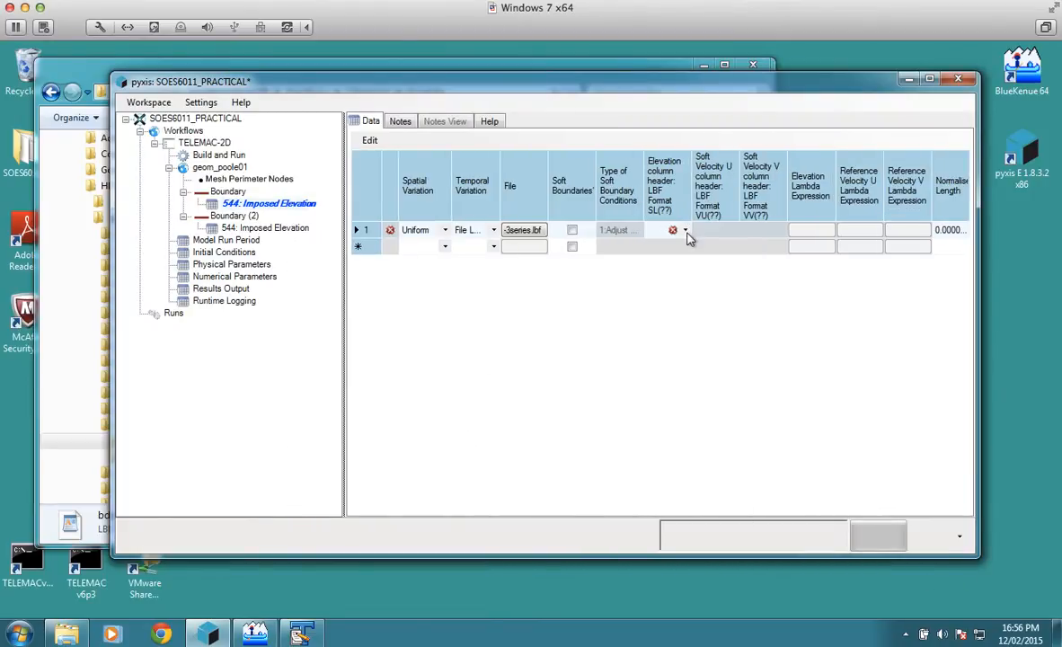
{"action": "left_click", "coordinate": [685, 232]}
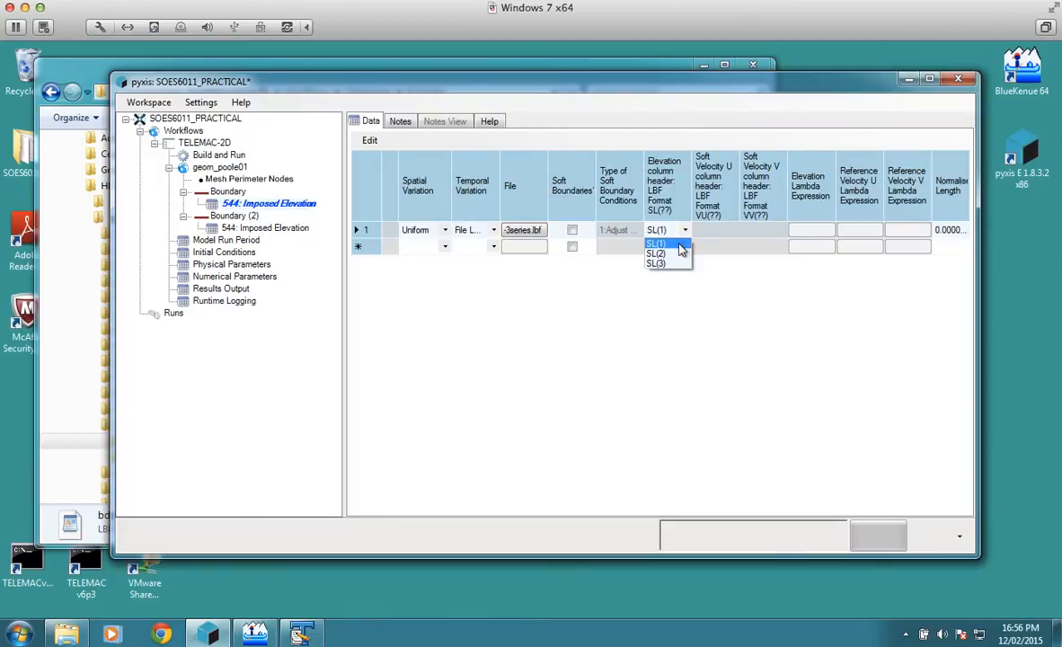
{"action": "left_click", "coordinate": [680, 248]}
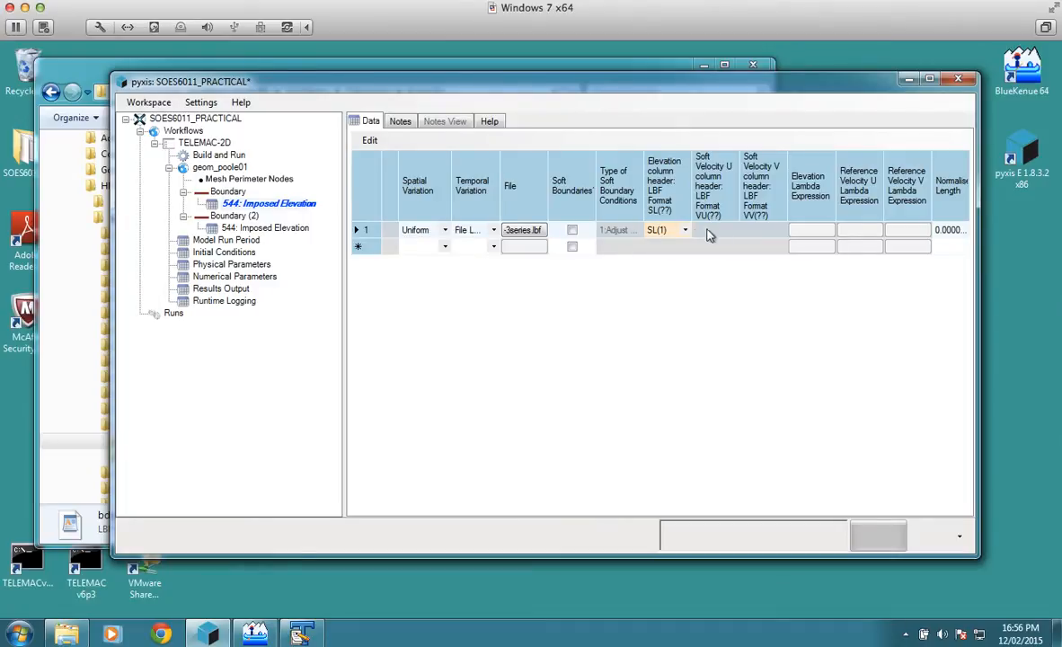
Step: Assign bdydata3-mnspr-3series.lbf to the first row of Boundary (2)'s imposed-elevation table, with elevation column header SL(2)
{"action": "left_click", "coordinate": [295, 231]}
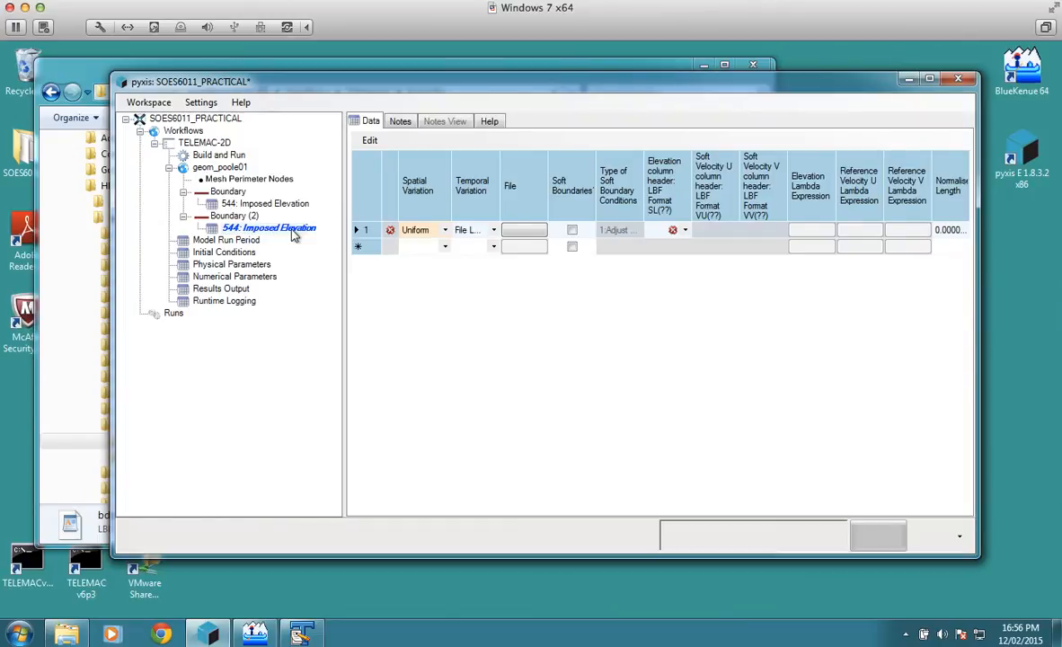
{"action": "left_click", "coordinate": [528, 233]}
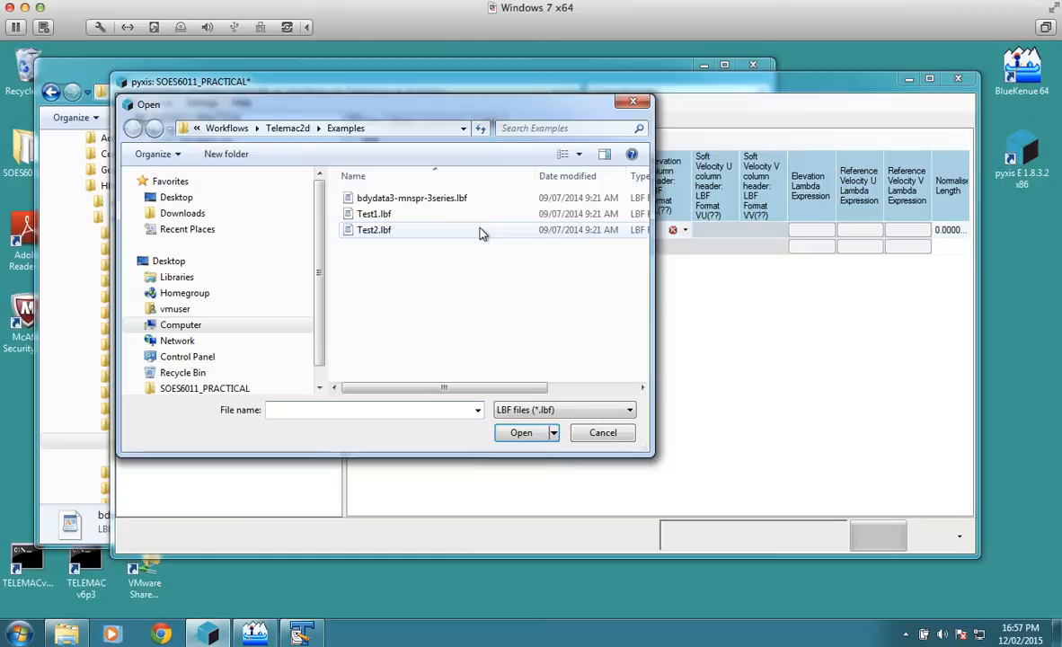
{"action": "left_click", "coordinate": [428, 199]}
{"action": "left_click", "coordinate": [520, 432]}
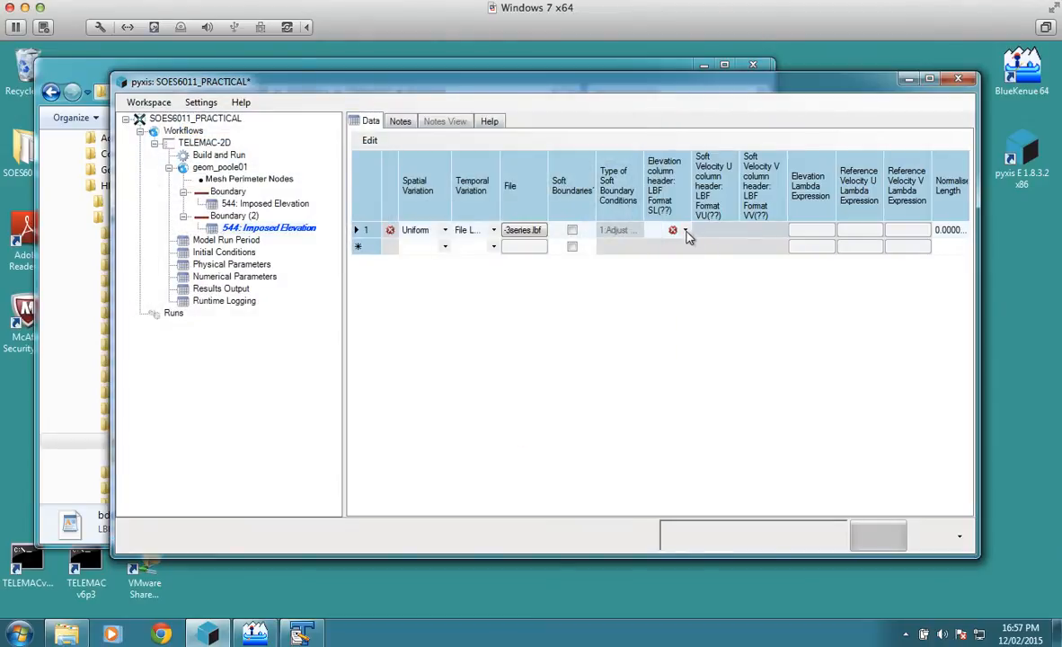
{"action": "left_click", "coordinate": [687, 235]}
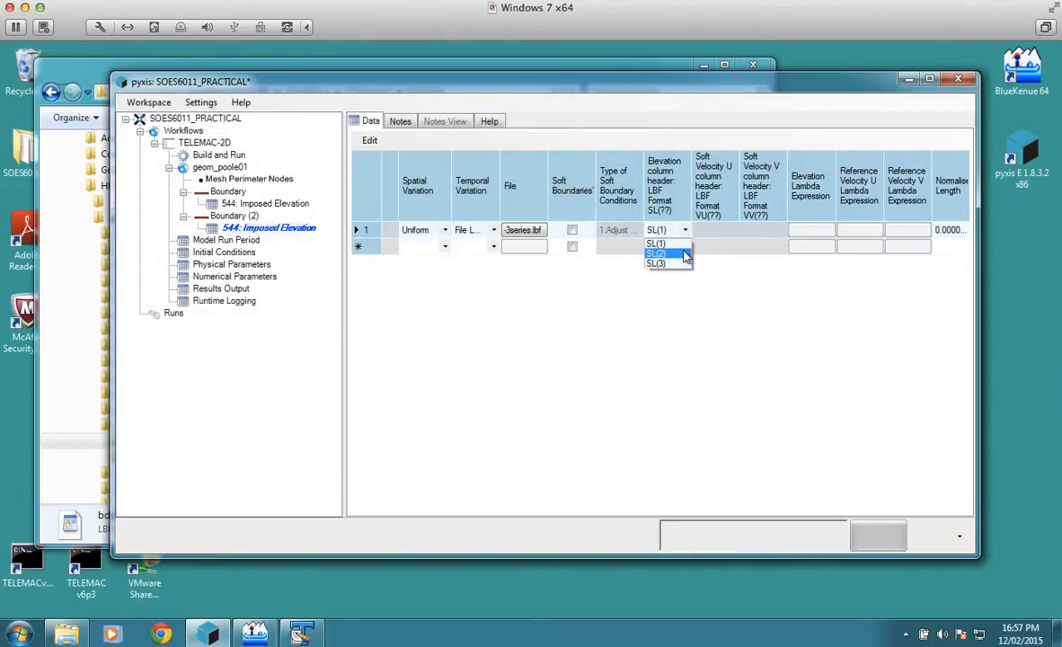
{"action": "left_click", "coordinate": [680, 251]}
{"action": "left_click", "coordinate": [687, 230]}
{"action": "left_click", "coordinate": [680, 257]}
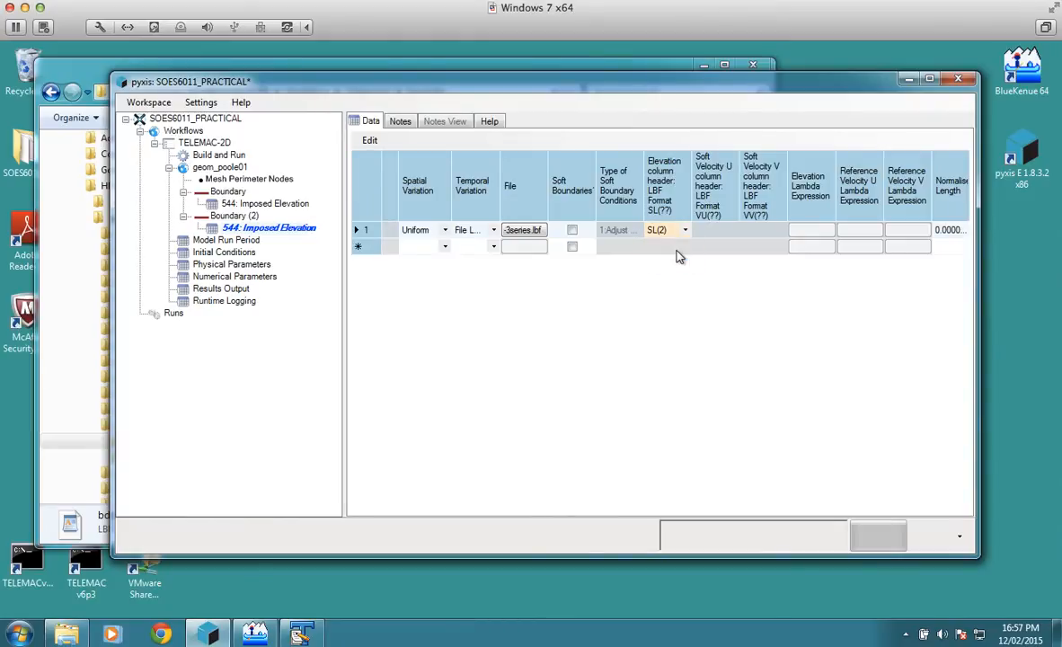
Step: Add a second, interpolated row to Boundary (2)'s imposed-elevation table and assign bdydata3-mnspr-3series.lbf to it
{"action": "left_click", "coordinate": [444, 252]}
{"action": "left_click", "coordinate": [445, 248]}
{"action": "left_click", "coordinate": [441, 272]}
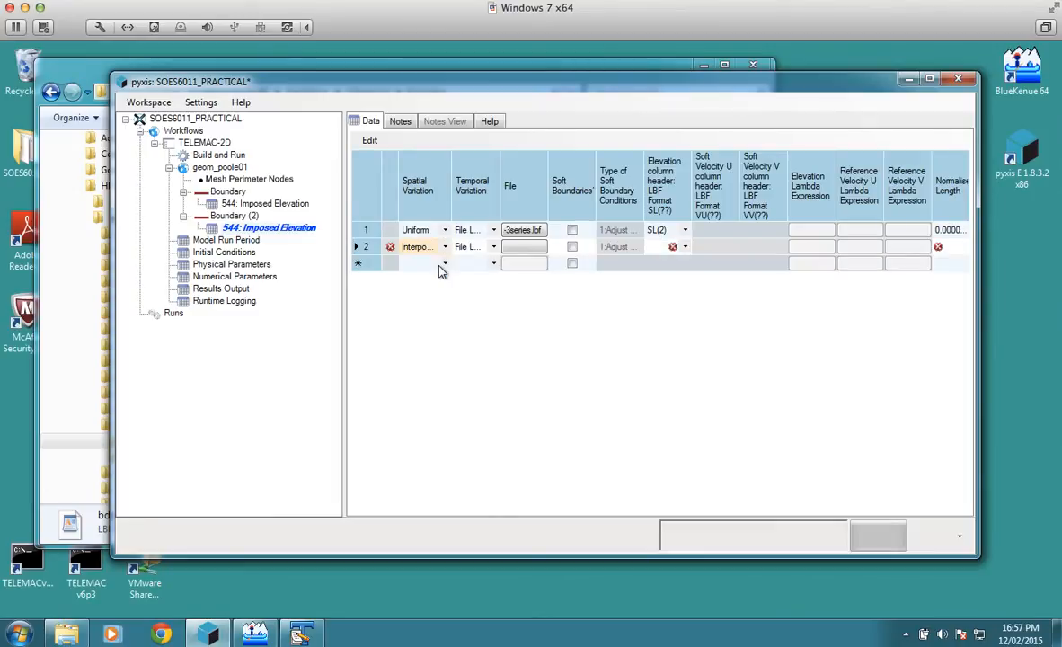
{"action": "left_click", "coordinate": [525, 248]}
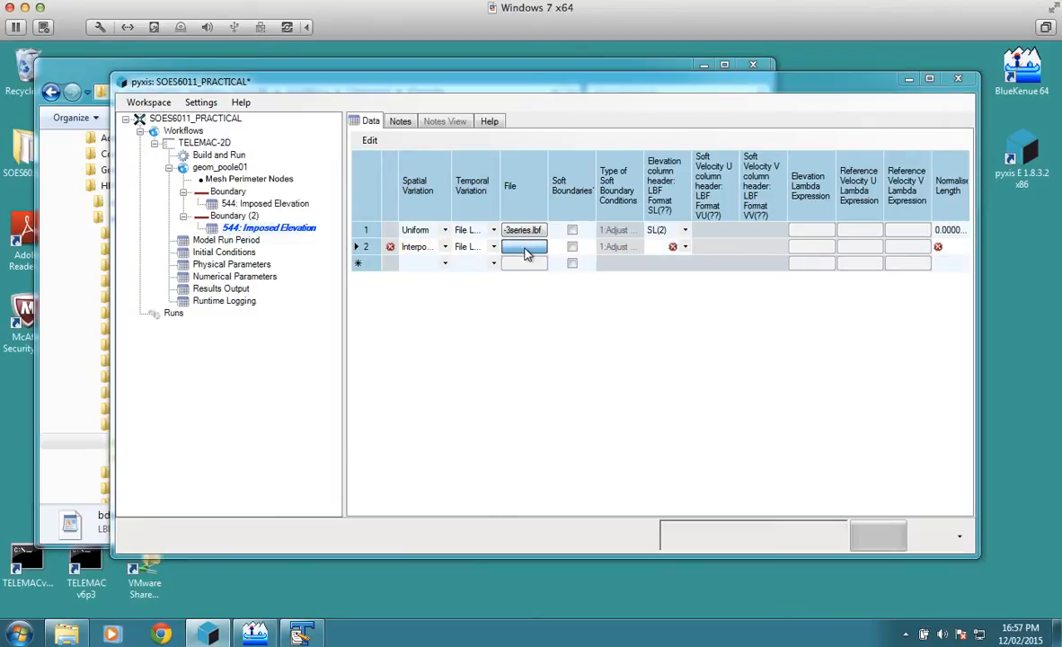
{"action": "left_click", "coordinate": [434, 213]}
{"action": "left_click", "coordinate": [419, 198]}
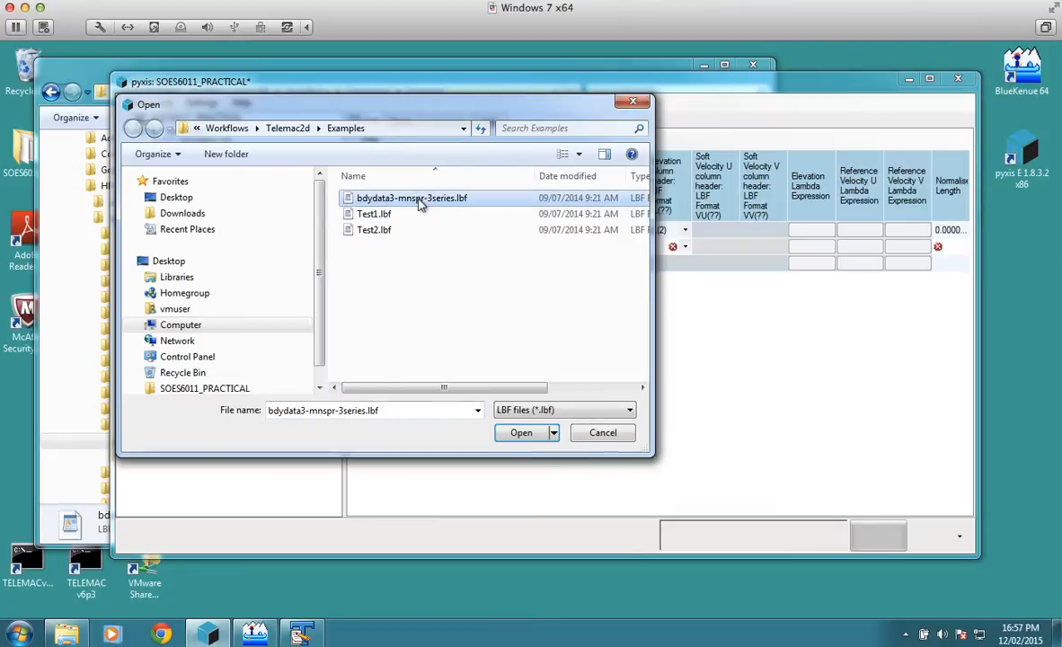
{"action": "left_click", "coordinate": [521, 433]}
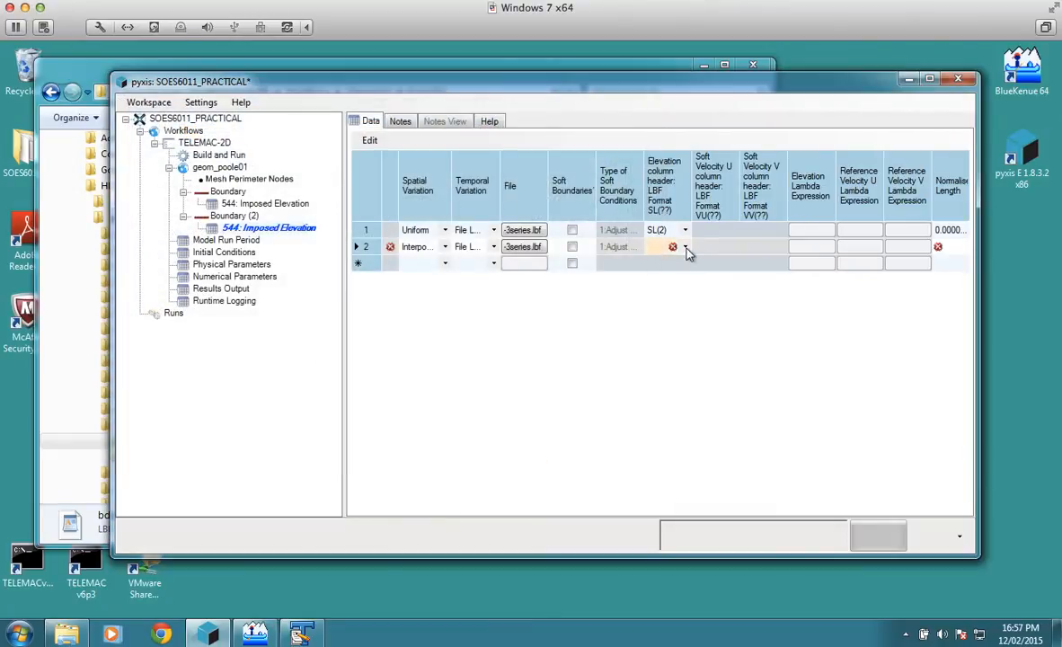
Step: Set the second row's elevation column header to SL(3) and its normalised length to 1
{"action": "left_click", "coordinate": [685, 250]}
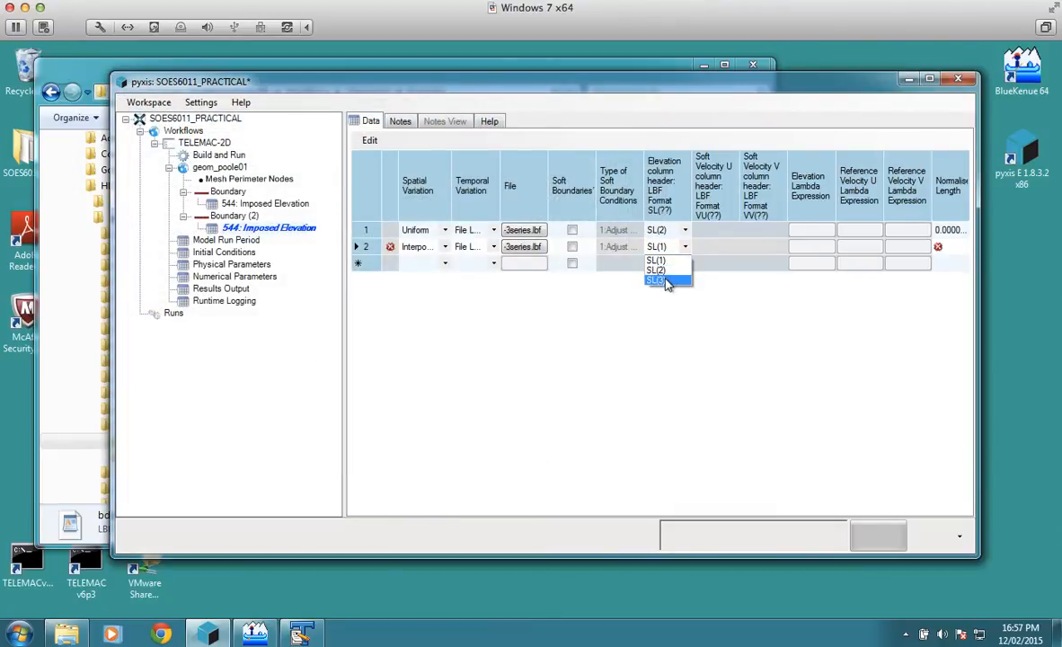
{"action": "left_click", "coordinate": [667, 284]}
{"action": "left_click", "coordinate": [955, 243]}
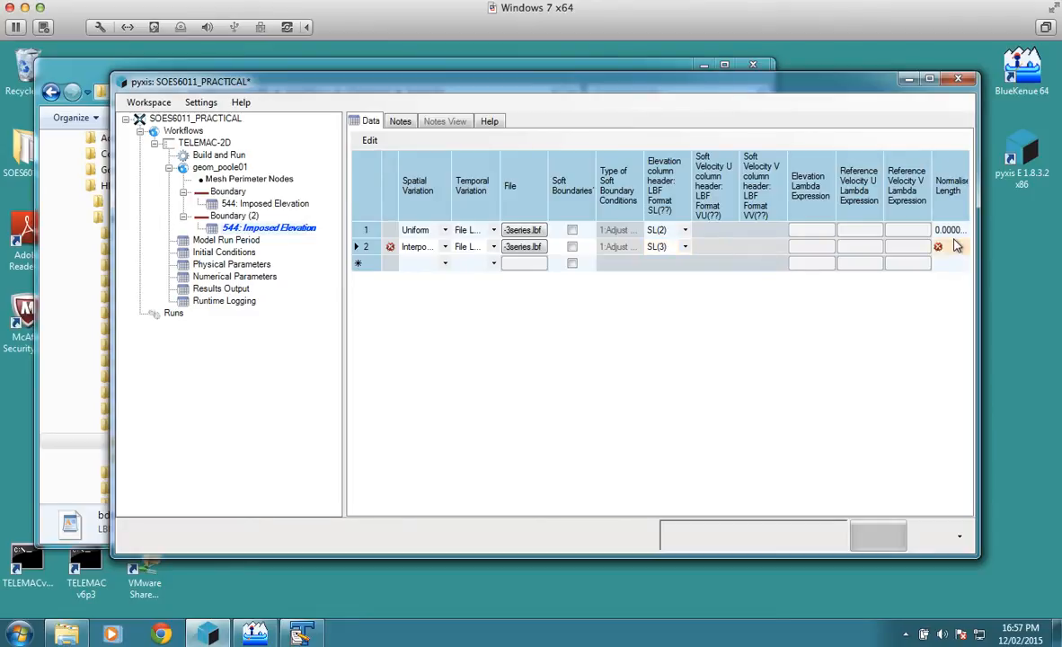
{"action": "type", "text": "1"}
{"action": "left_click", "coordinate": [956, 266]}
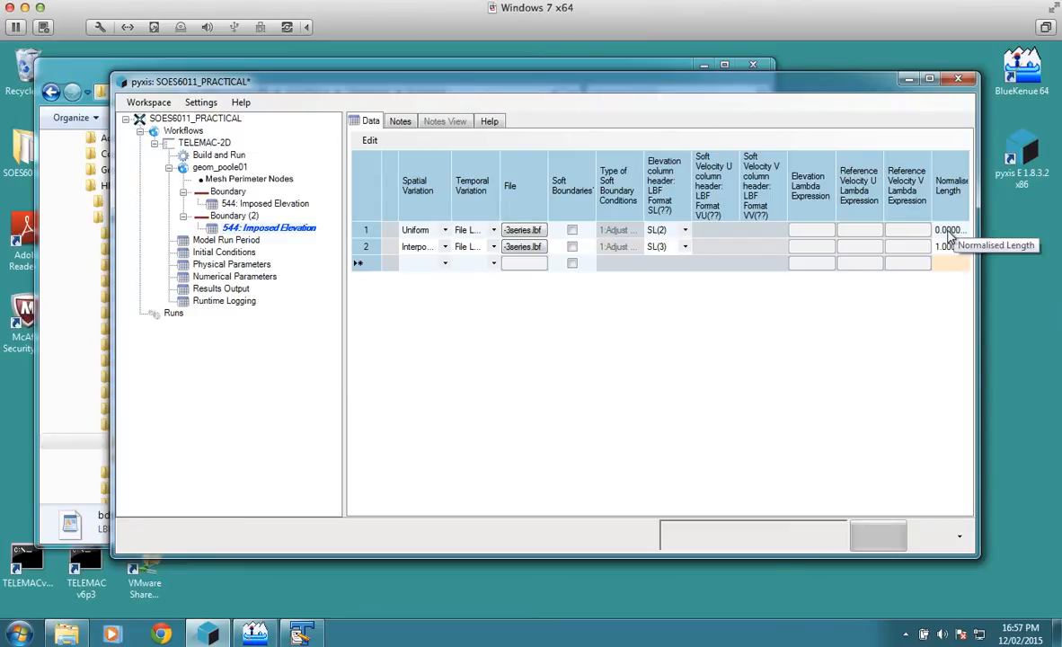
{"action": "left_click", "coordinate": [660, 250]}
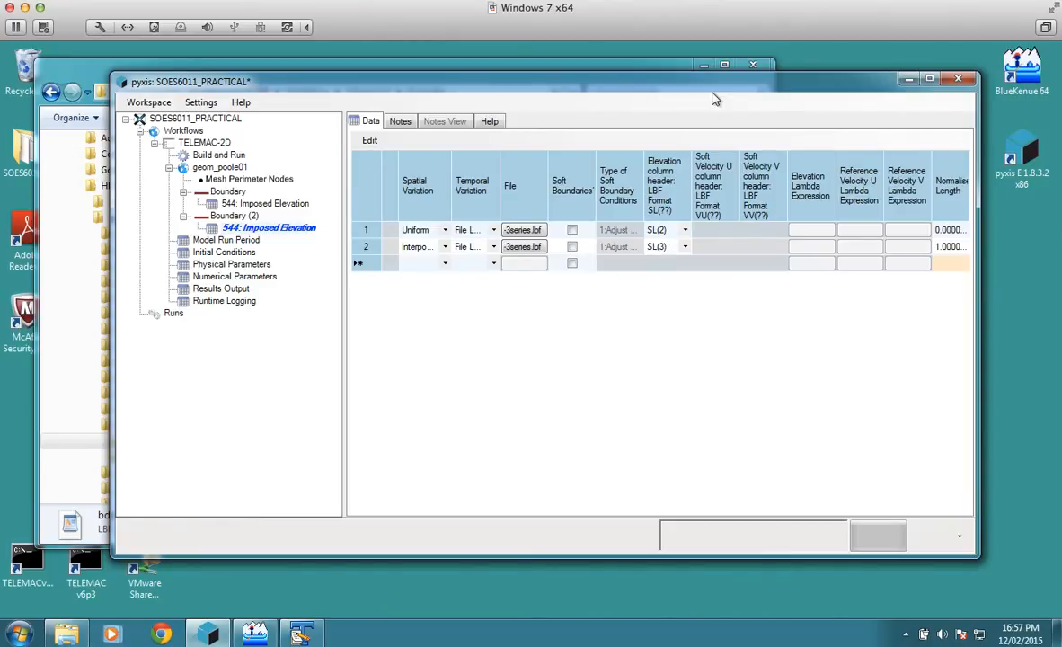
Step: Show the Model Run Period settings and check the start date in bdydata3-mnspr-3series.lbf using TextPad
{"action": "left_click_drag", "start_coordinate": [699, 88], "coordinate": [717, 115]}
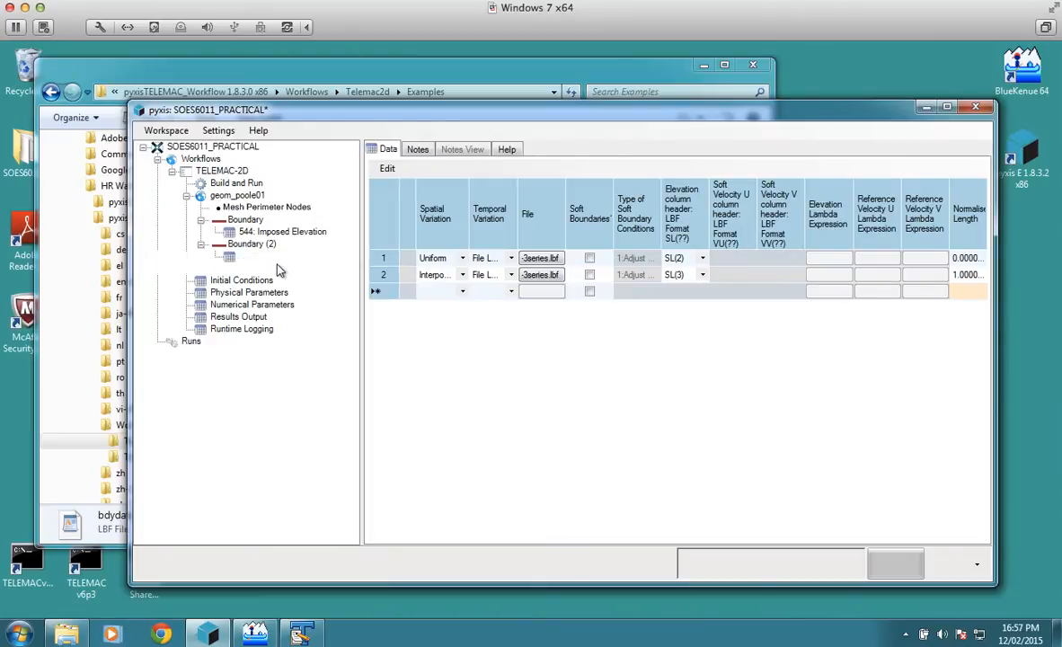
{"action": "left_click", "coordinate": [256, 269]}
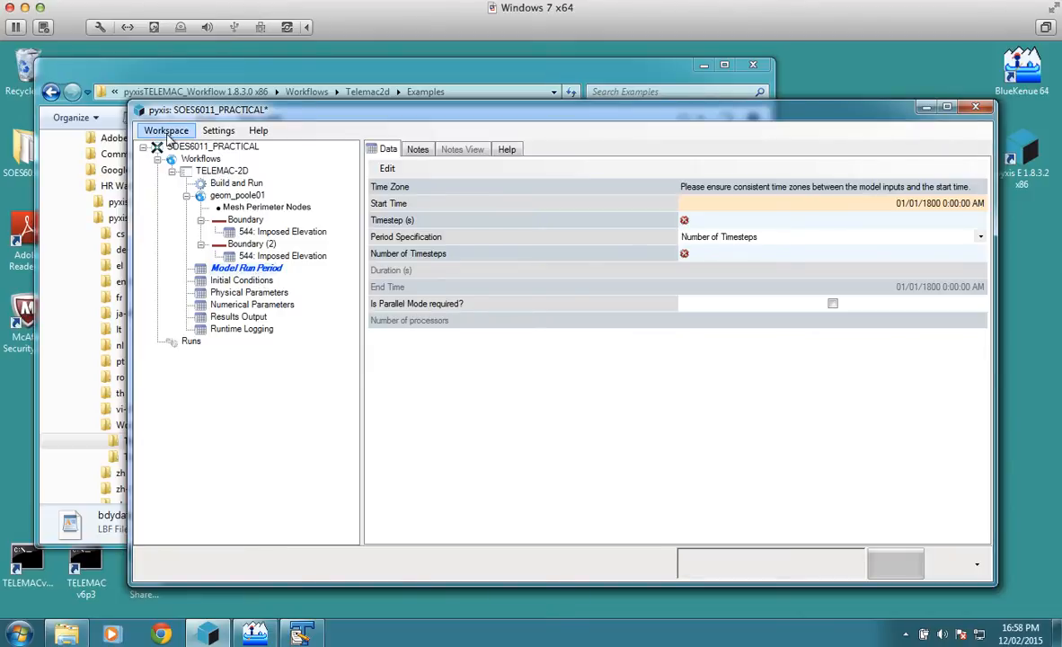
{"action": "left_click", "coordinate": [378, 64]}
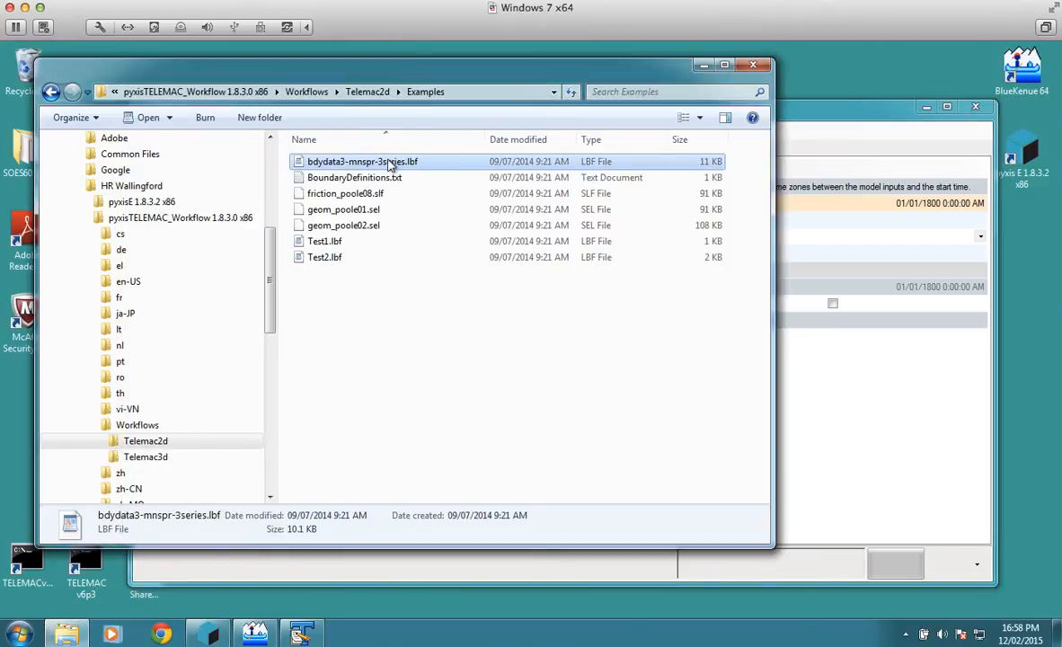
{"action": "double_click", "coordinate": [389, 162]}
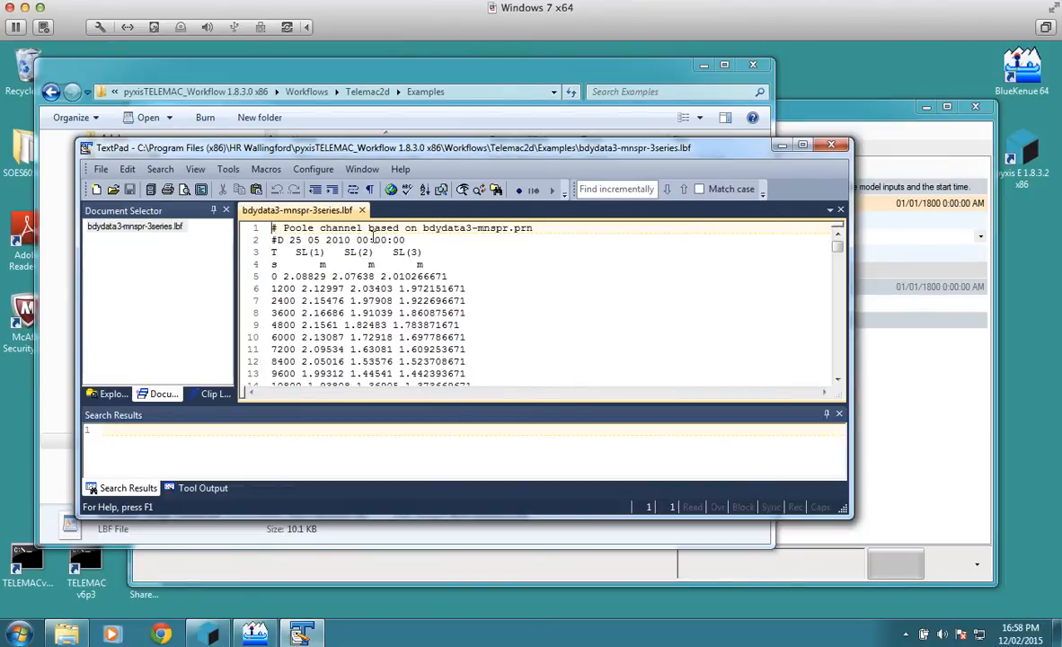
{"action": "left_click", "coordinate": [781, 145]}
Step: Switch back to pyxis and set the model run's start time to 25/05/2010 00:00:00
{"action": "left_click", "coordinate": [831, 187]}
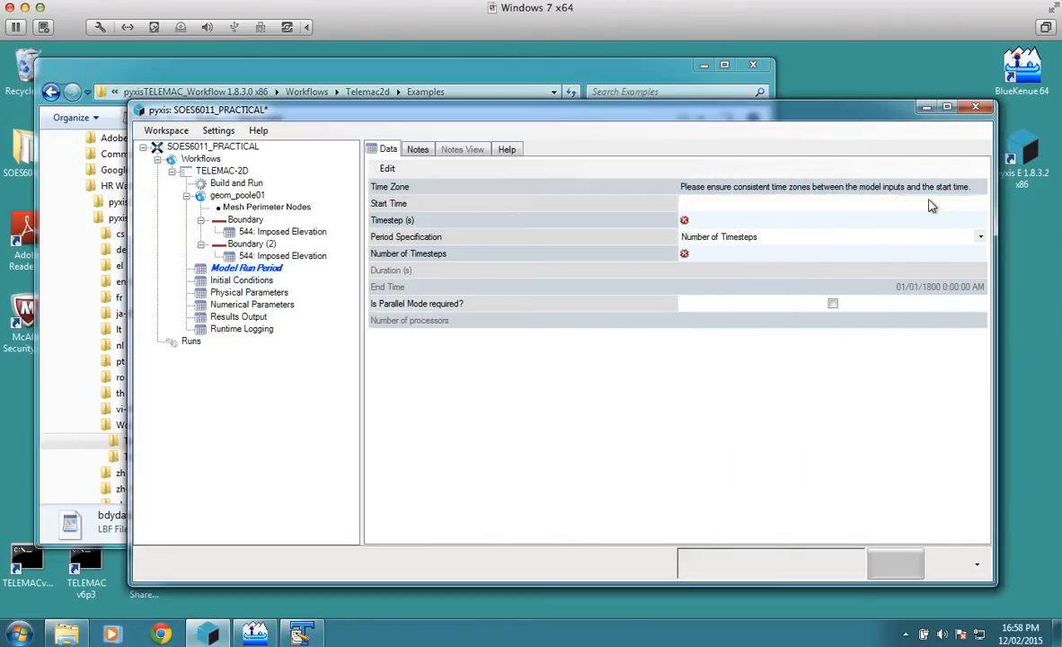
{"action": "left_click", "coordinate": [807, 206]}
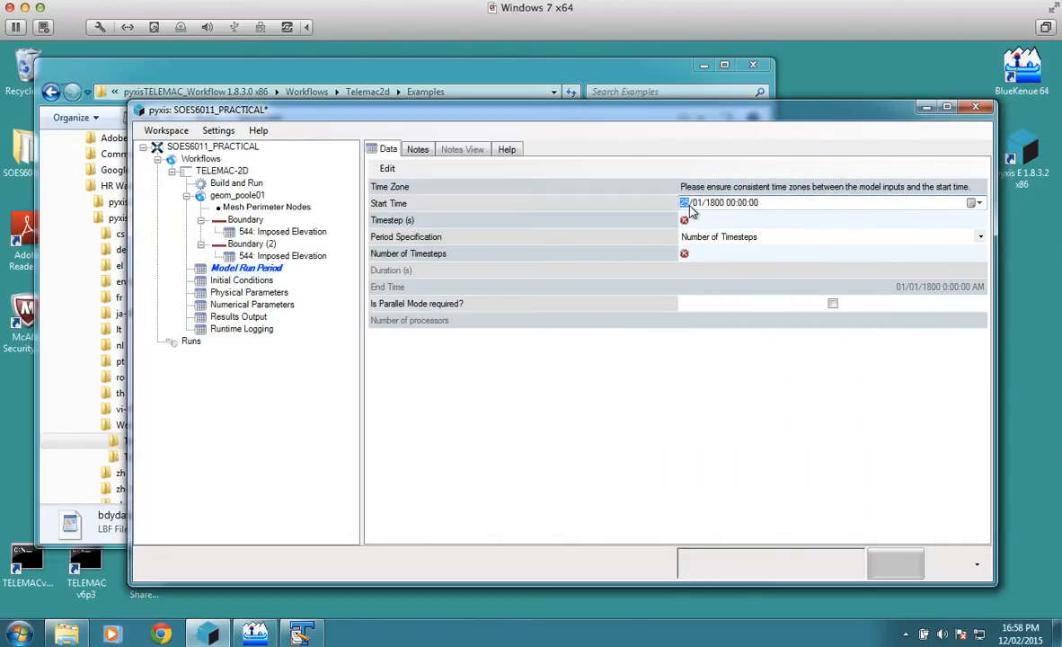
{"action": "type", "text": "25/05/"}
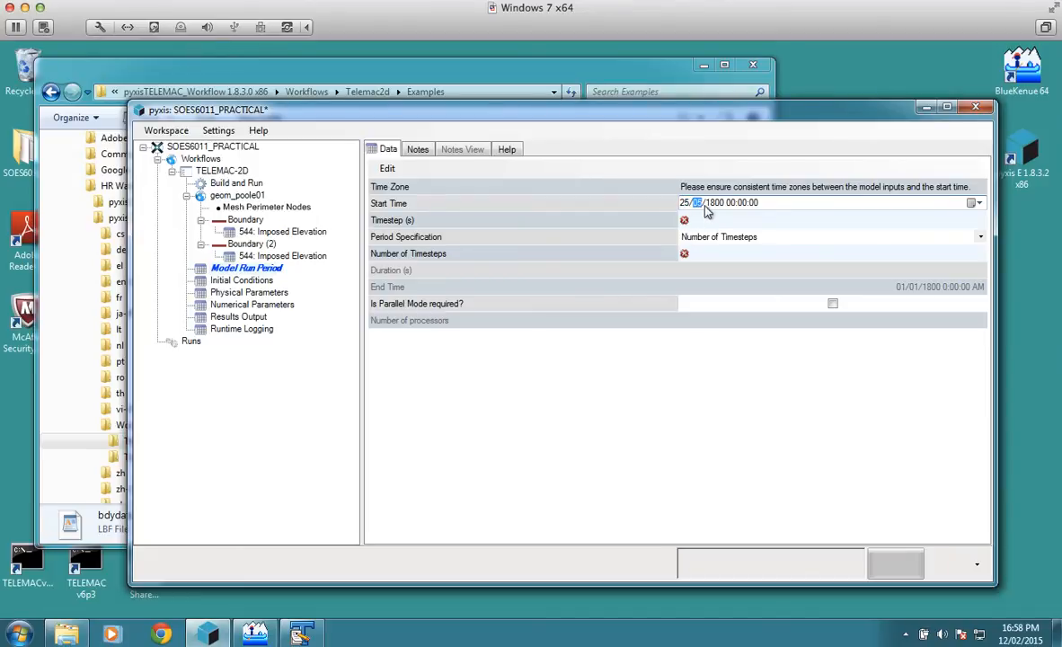
{"action": "type", "text": "2010"}
Step: Set the model run's timestep to 10 s and its number of timesteps to 8640
{"action": "left_click", "coordinate": [898, 222]}
{"action": "left_click", "coordinate": [898, 222]}
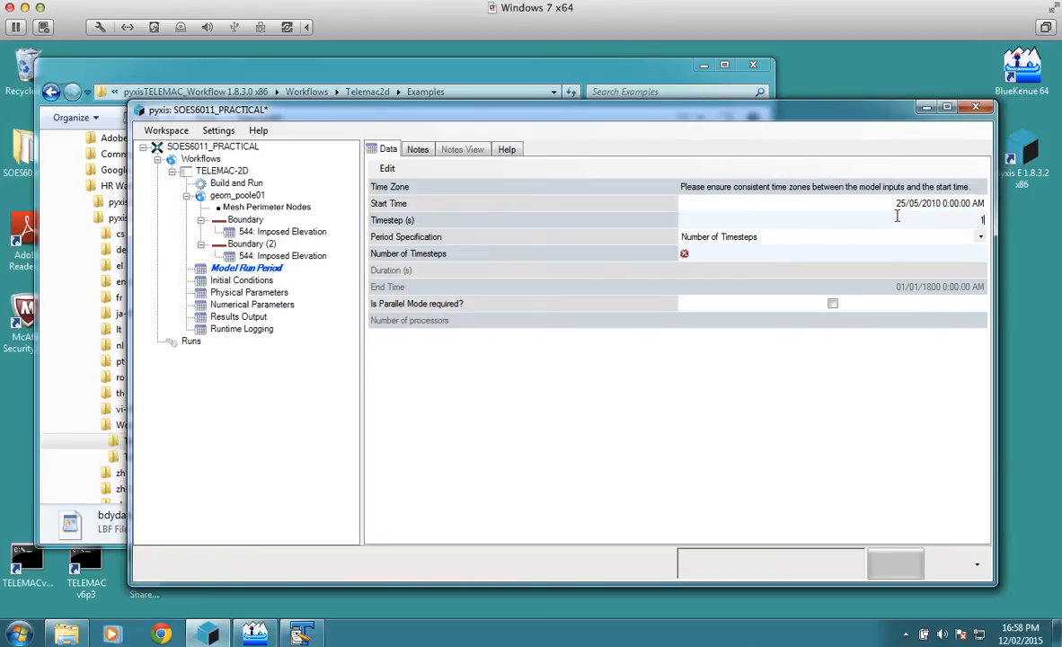
{"action": "type", "text": "10"}
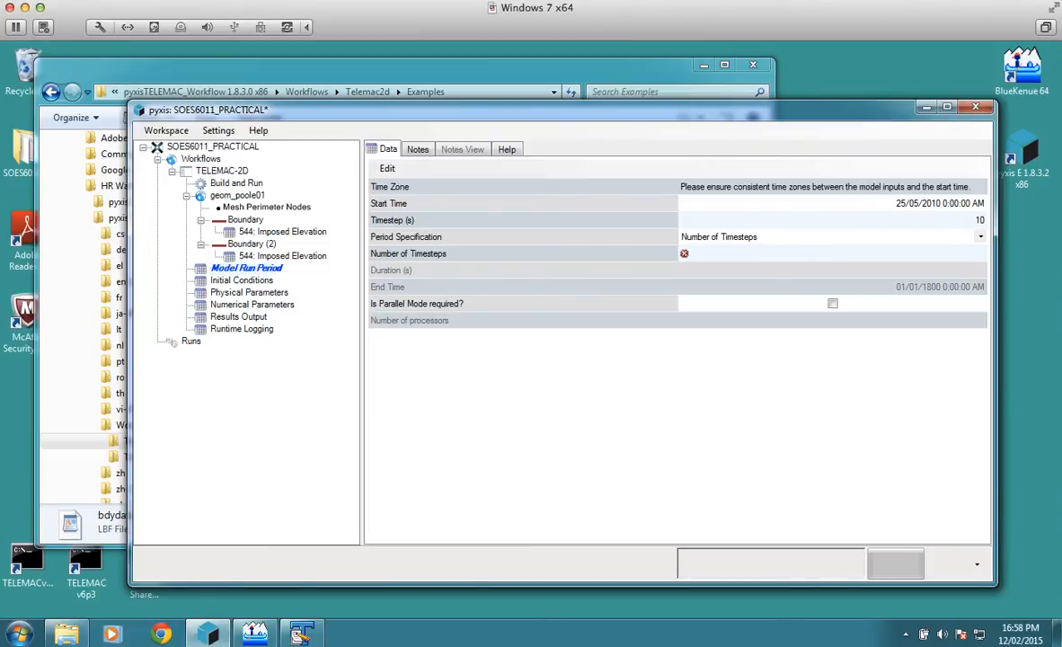
{"action": "left_click", "coordinate": [874, 244]}
{"action": "left_click", "coordinate": [873, 244]}
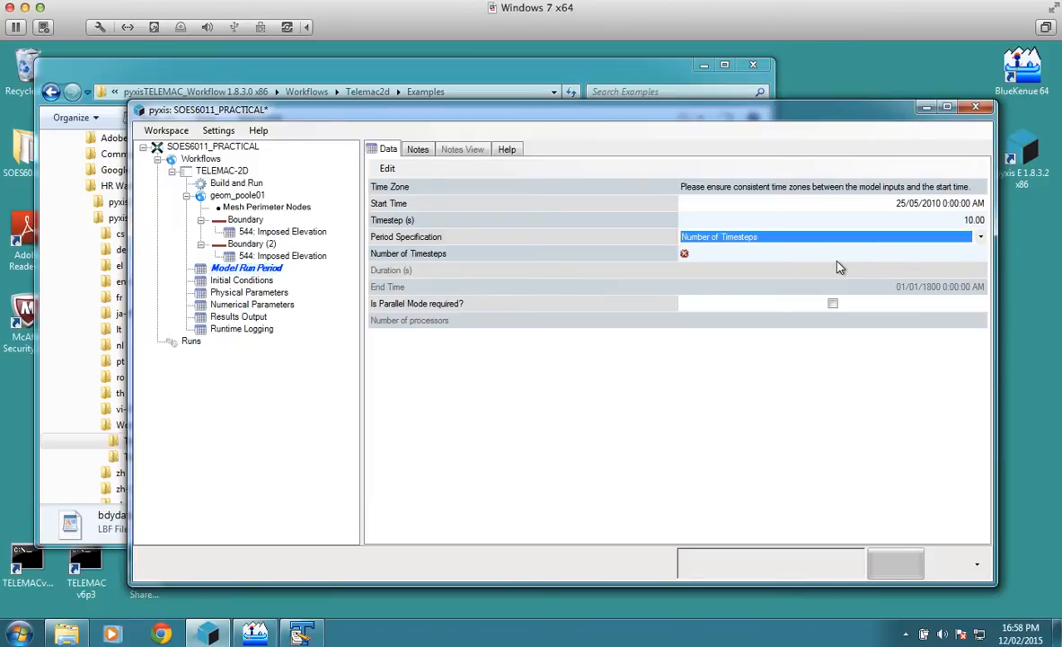
{"action": "left_click", "coordinate": [838, 261]}
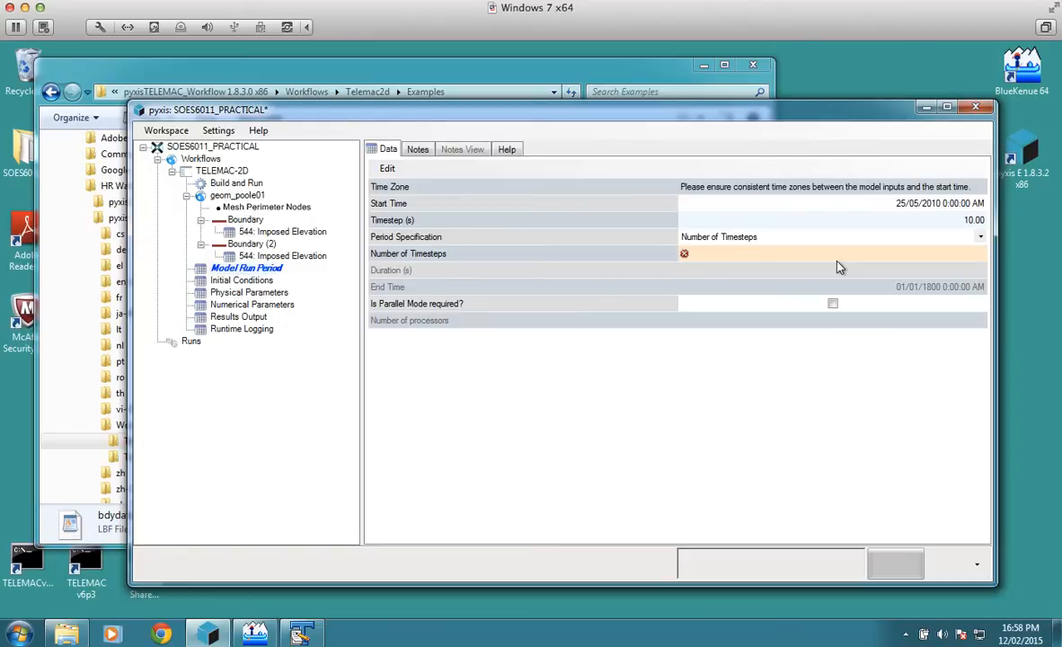
{"action": "left_click", "coordinate": [961, 255]}
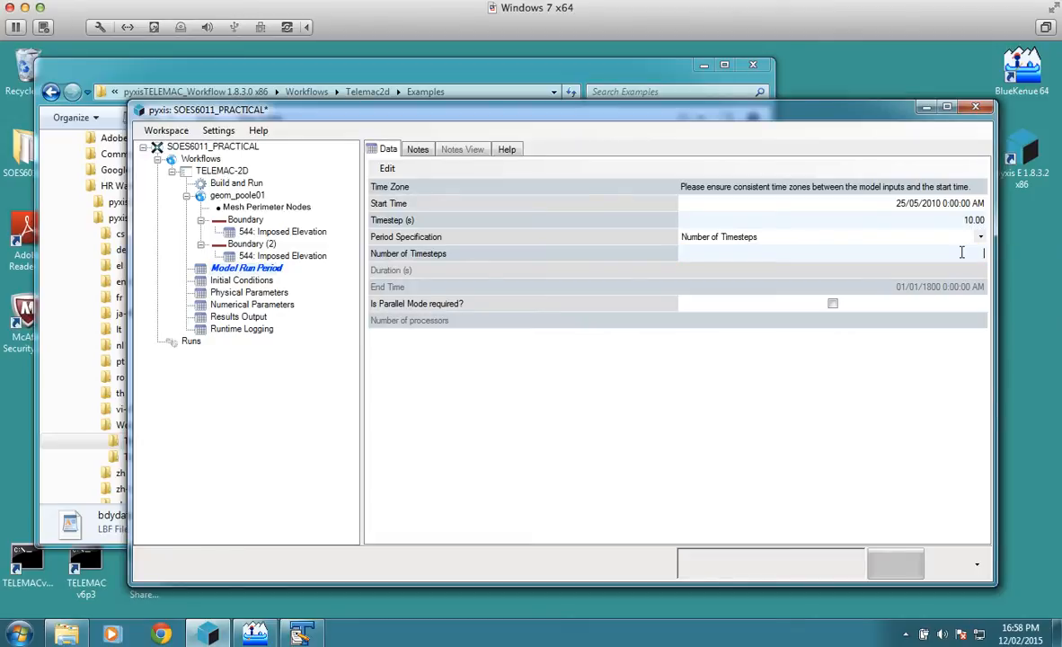
{"action": "type", "text": "8640"}
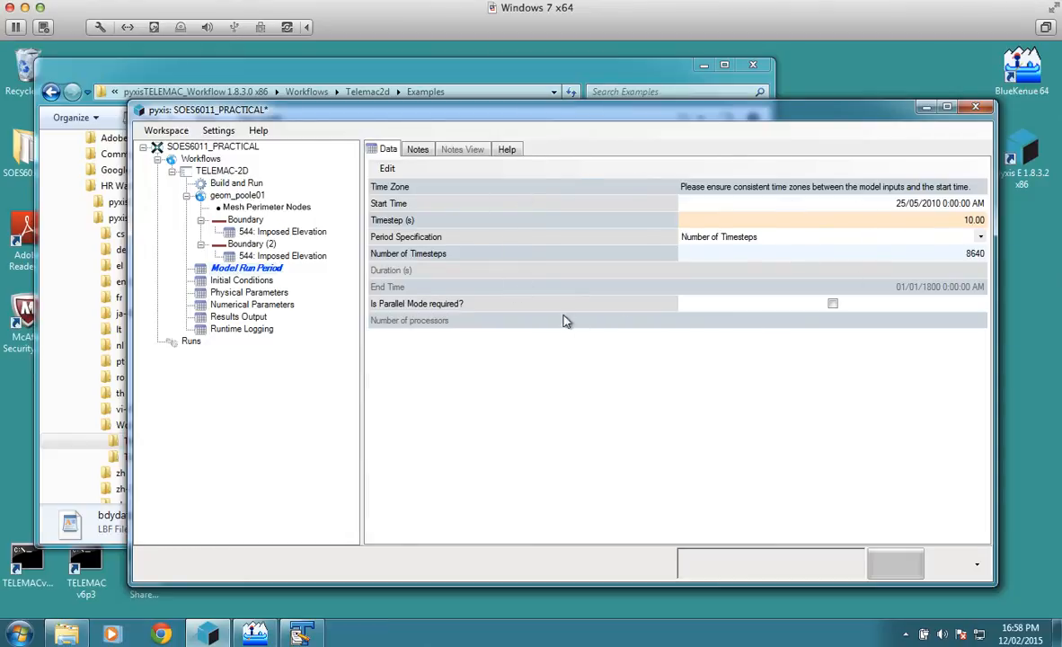
Step: View the notes and the help page for Model Run Period, and return to its data
{"action": "left_click", "coordinate": [418, 150]}
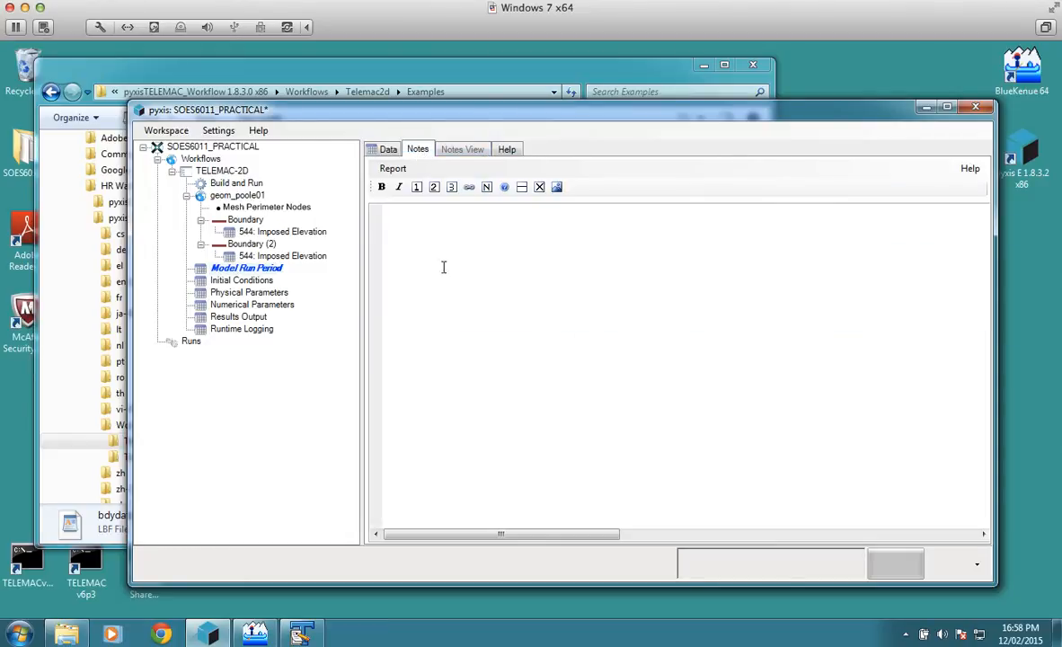
{"action": "left_click", "coordinate": [507, 150]}
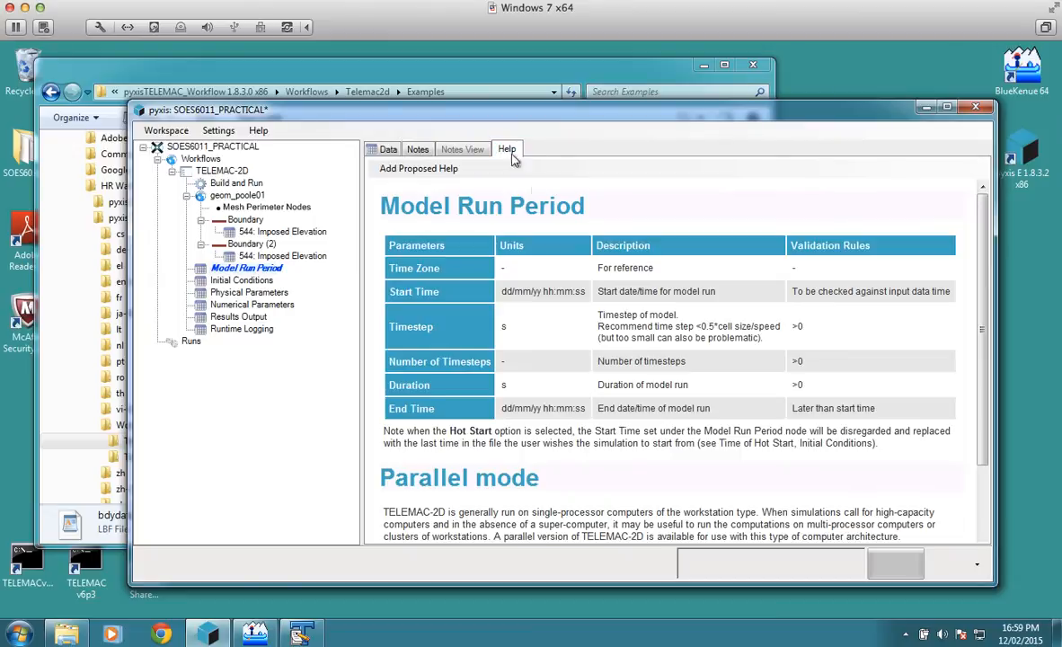
{"action": "left_click", "coordinate": [389, 151]}
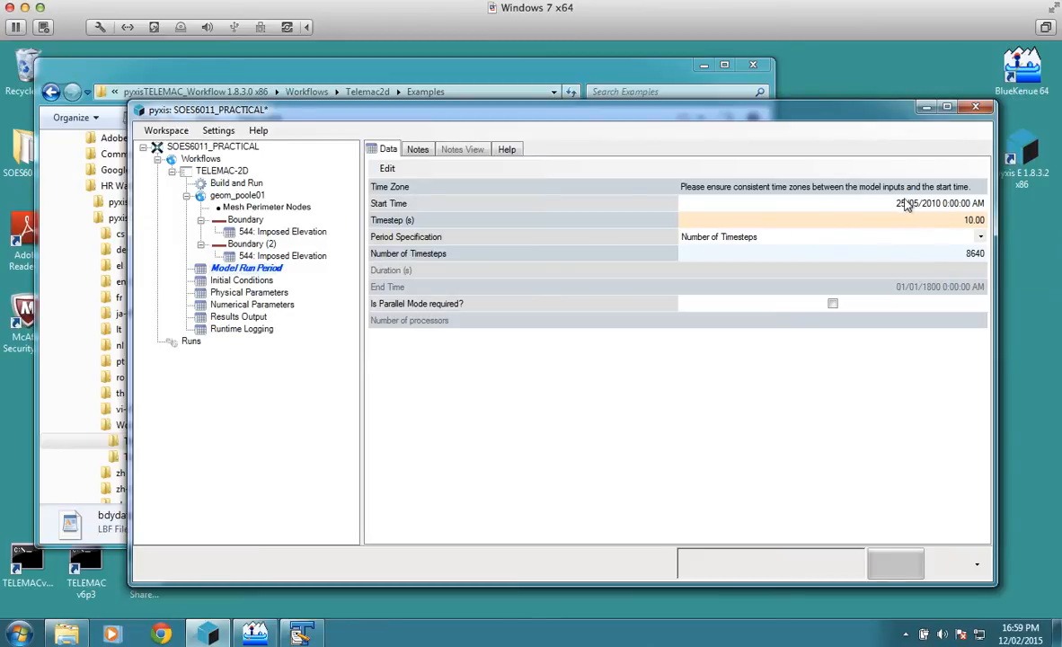
Step: Set the Uniform Elevation start condition's initial elevation to 2 m above model datum and compare it with the elevation series in TextPad
{"action": "left_click", "coordinate": [261, 281]}
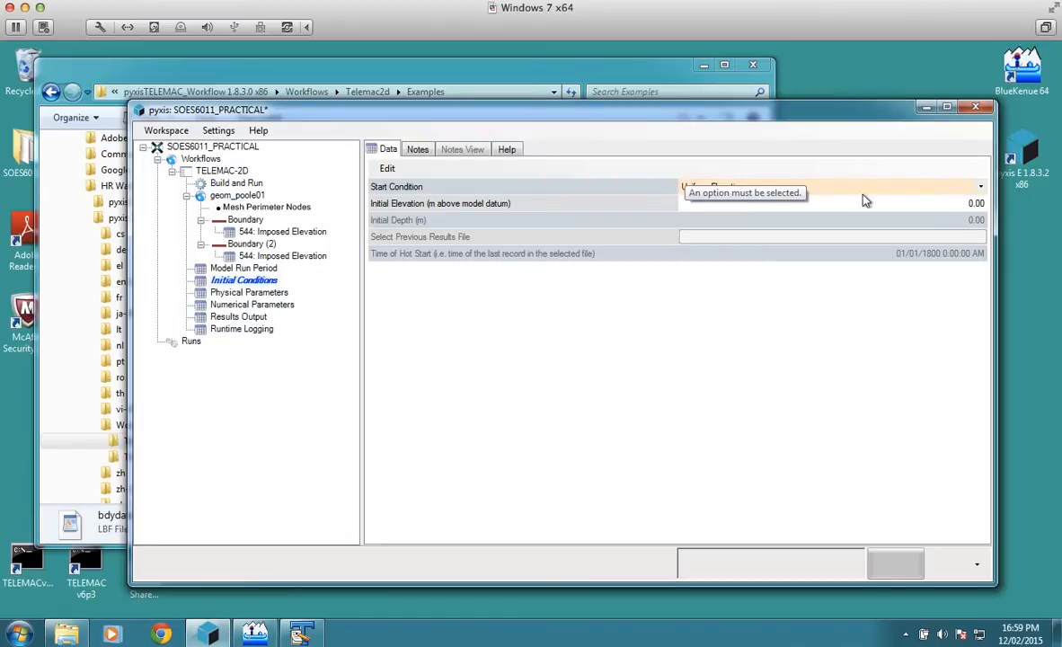
{"action": "left_click", "coordinate": [955, 204]}
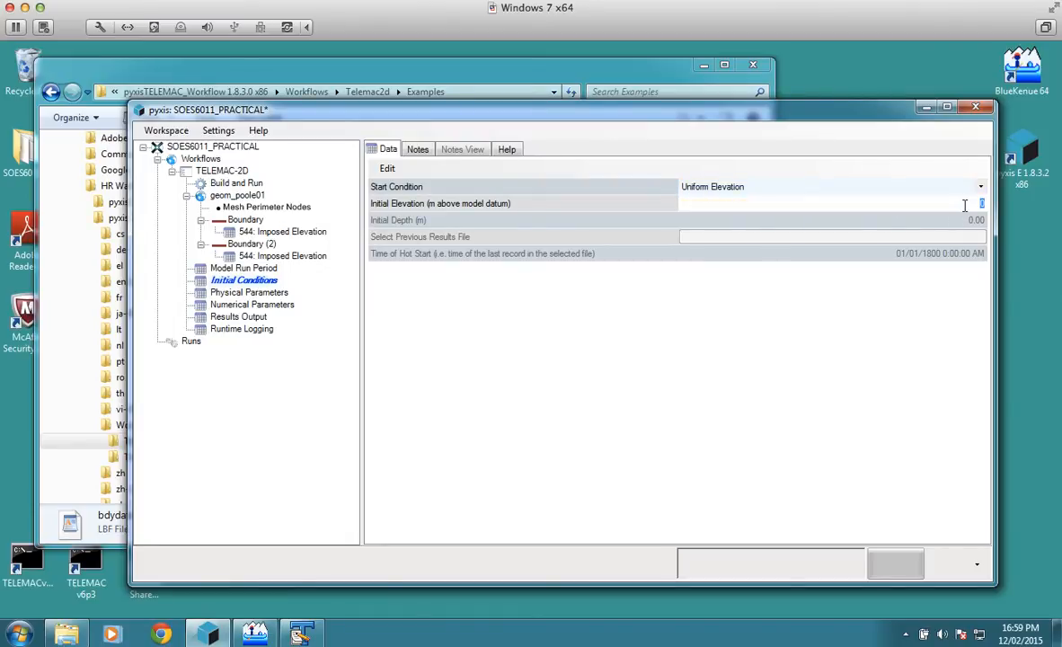
{"action": "type", "text": "2"}
{"action": "left_click", "coordinate": [868, 193]}
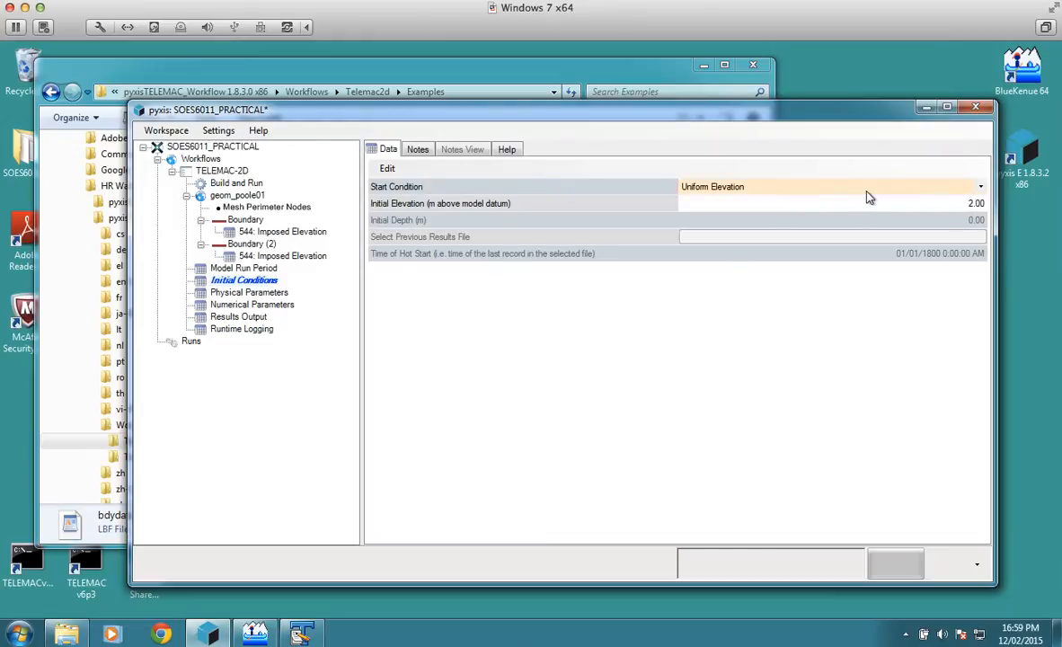
{"action": "left_click", "coordinate": [302, 634]}
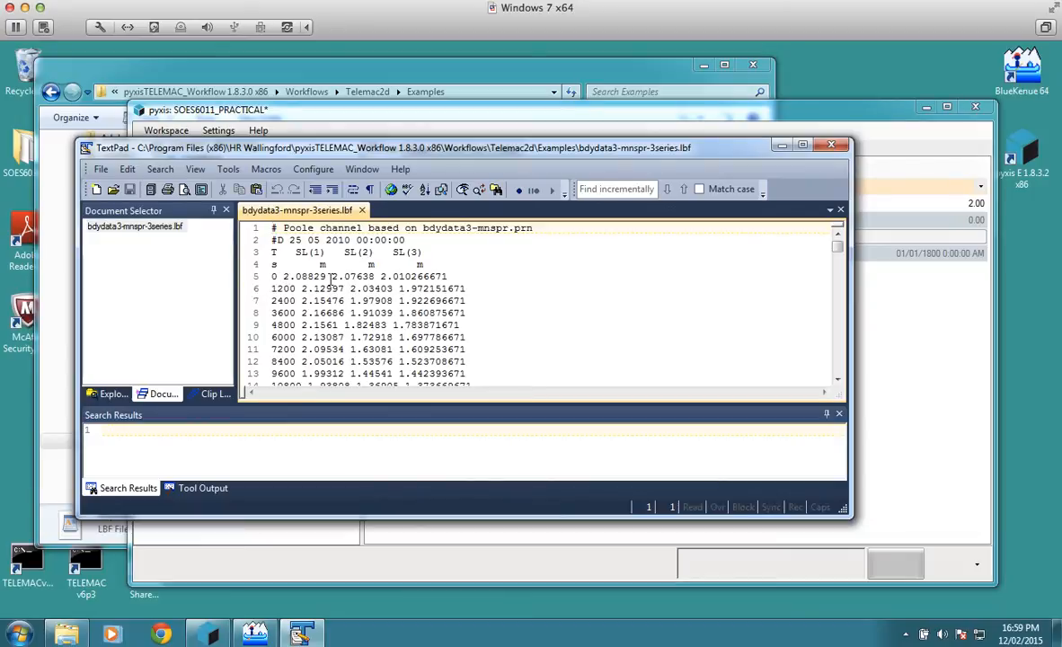
{"action": "left_click", "coordinate": [782, 144]}
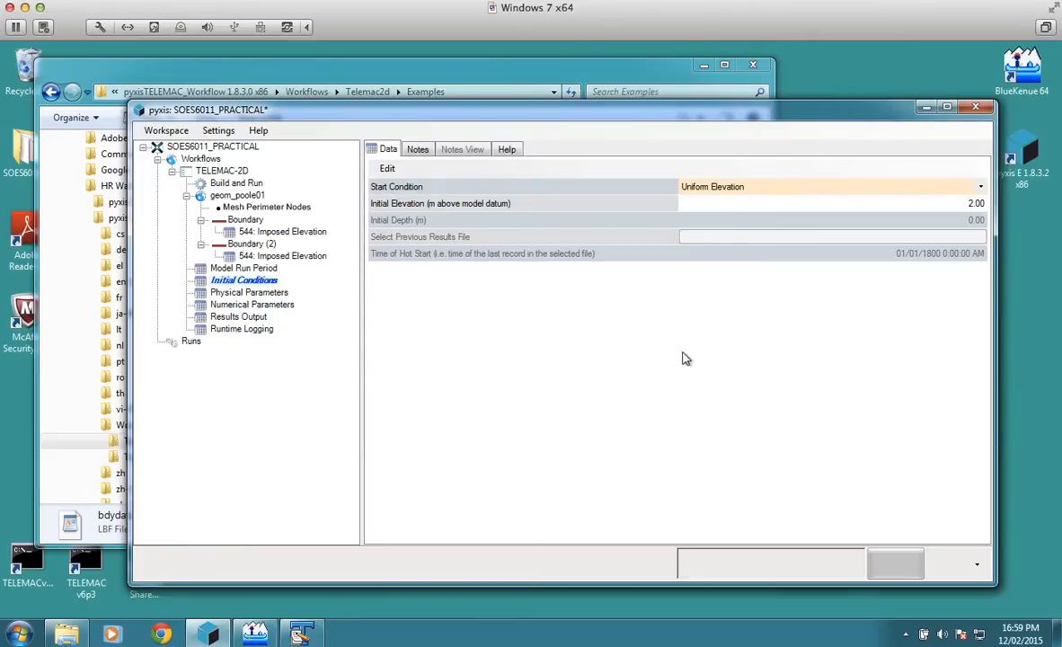
Step: In the physical parameters, choose 5: Nikuradse's law (recommended) as the friction law
{"action": "left_click", "coordinate": [271, 294]}
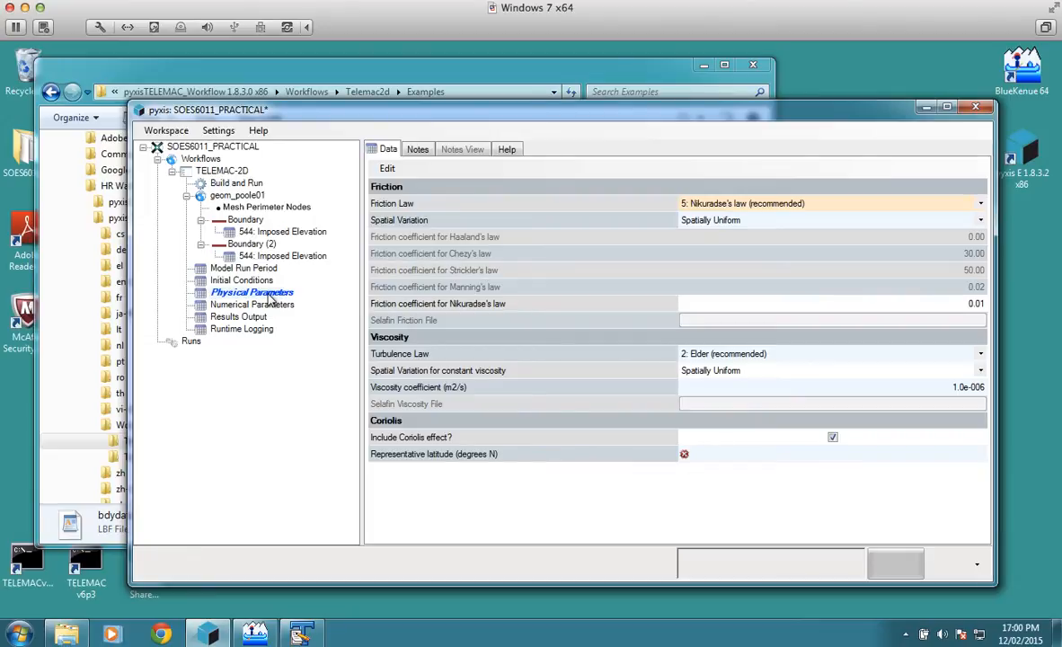
{"action": "left_click", "coordinate": [980, 206]}
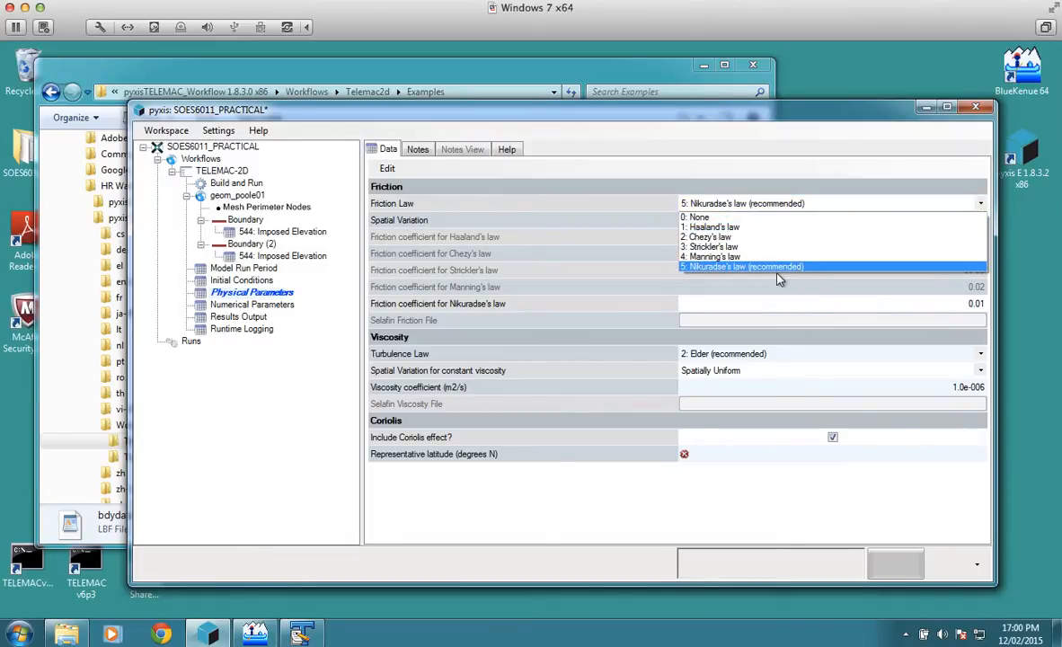
{"action": "left_click", "coordinate": [777, 267]}
Step: Make the friction Spatially Varying and choose friction_poole08.slf as the Selafin friction file
{"action": "left_click", "coordinate": [982, 221]}
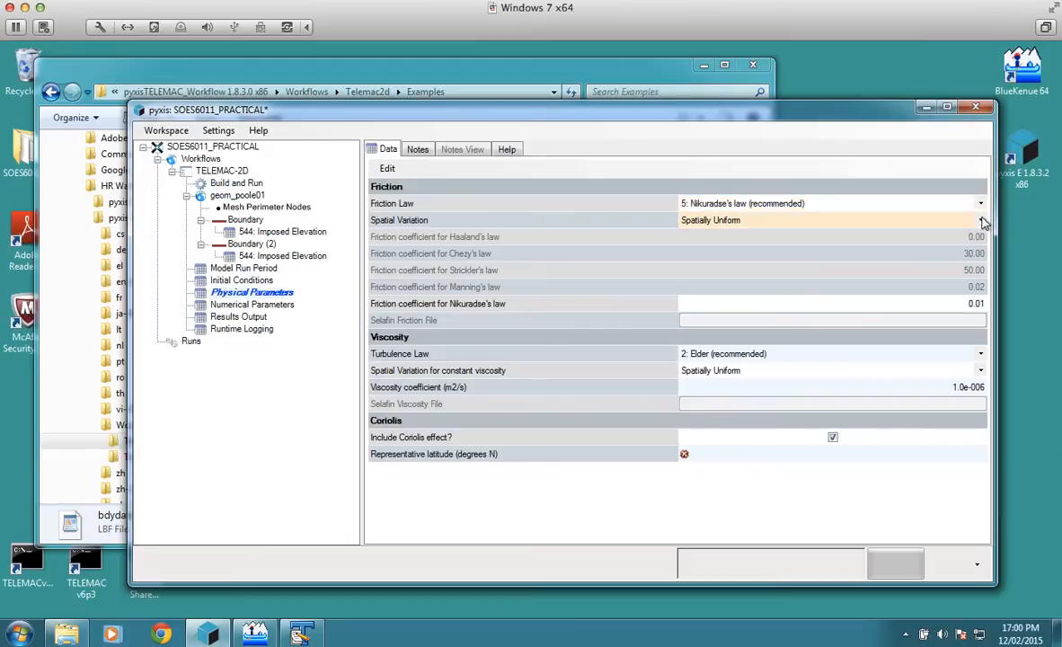
{"action": "left_click", "coordinate": [982, 221]}
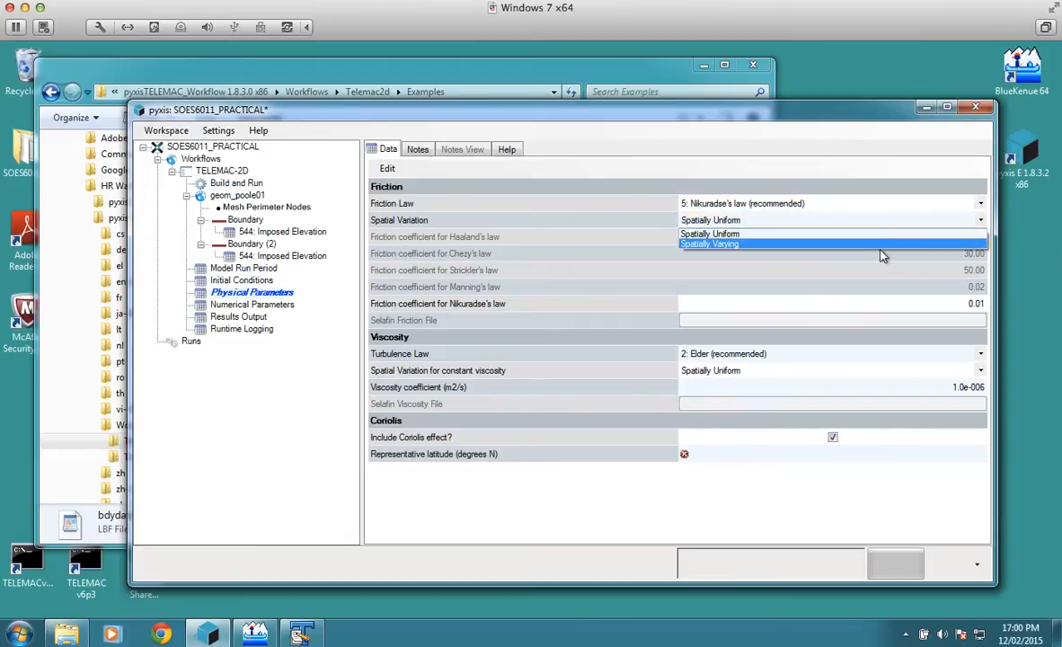
{"action": "left_click", "coordinate": [882, 254]}
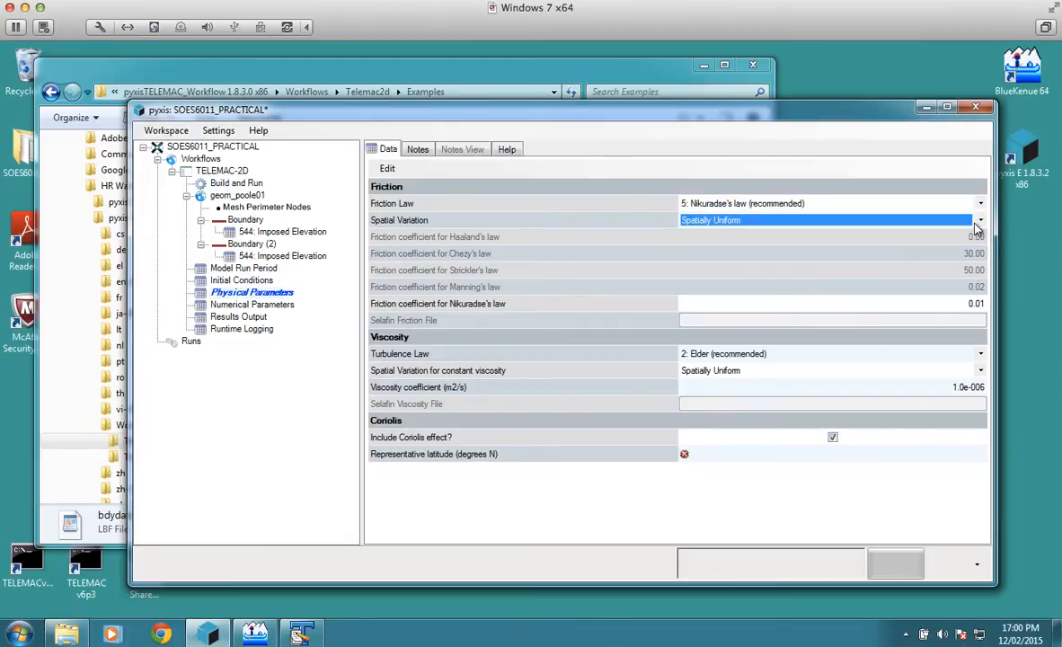
{"action": "left_click", "coordinate": [910, 221]}
{"action": "left_click", "coordinate": [798, 245]}
{"action": "left_click", "coordinate": [816, 321]}
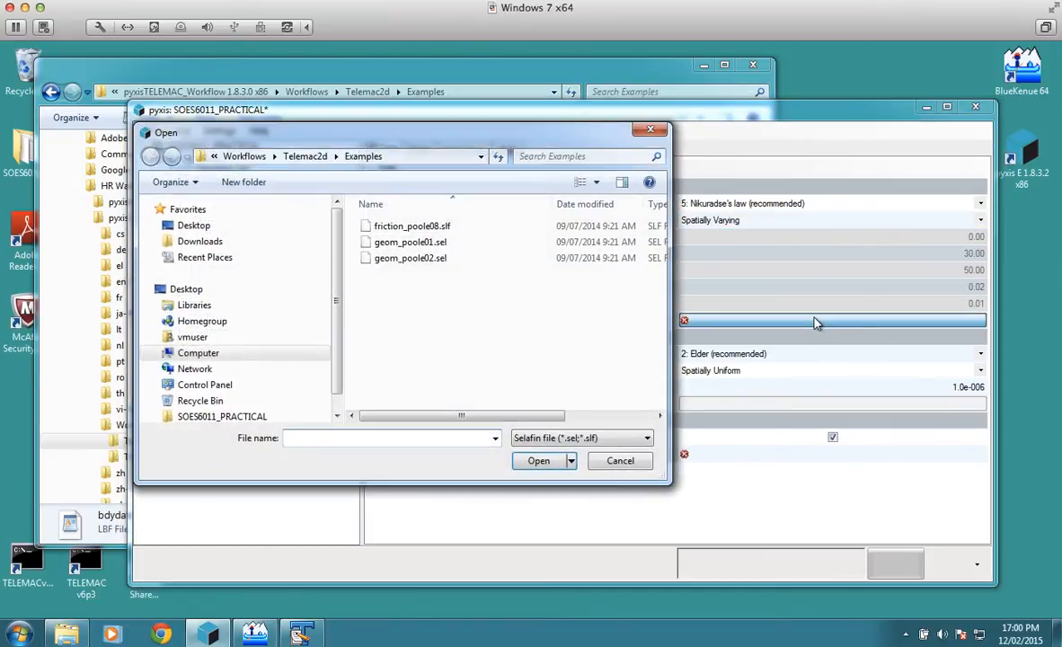
{"action": "left_click", "coordinate": [411, 230]}
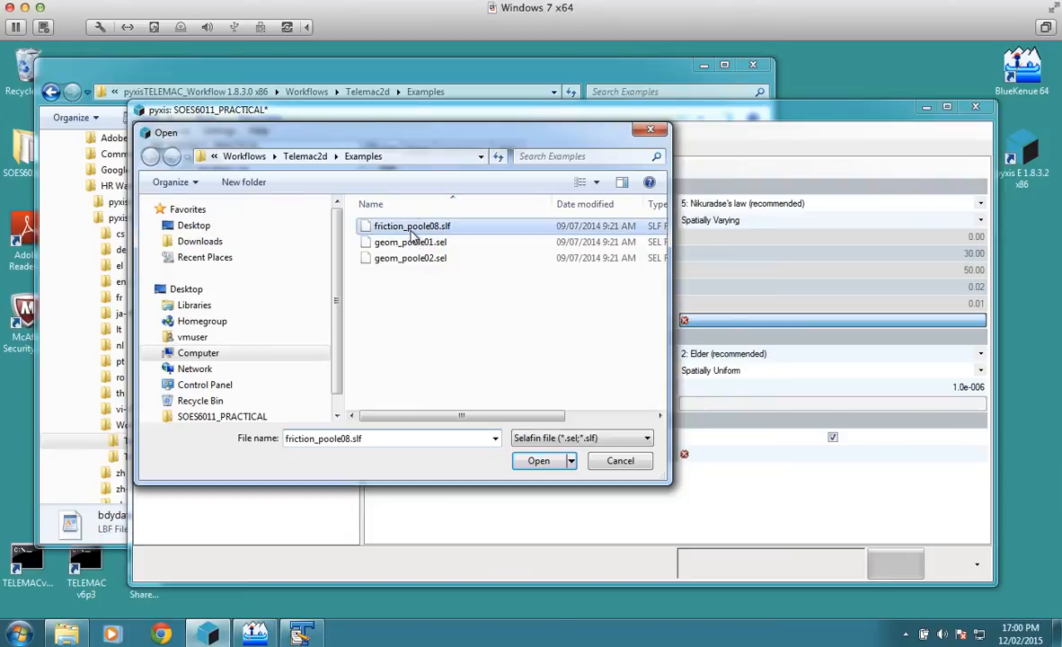
{"action": "left_click", "coordinate": [554, 462]}
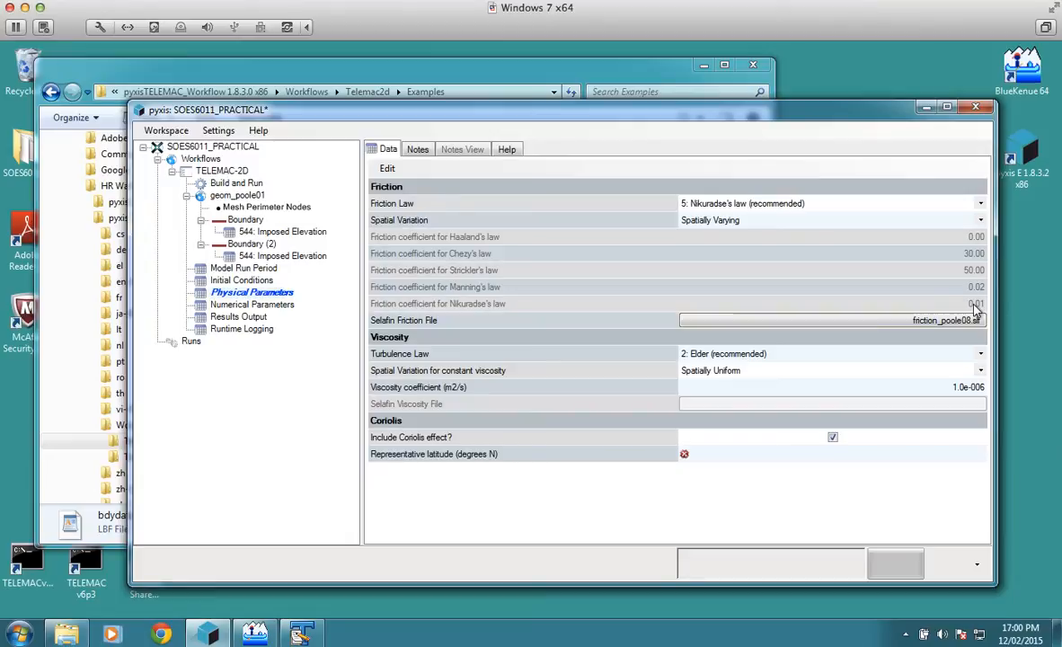
Step: View the help page for Physical Parameters and return to its data
{"action": "left_click", "coordinate": [506, 150]}
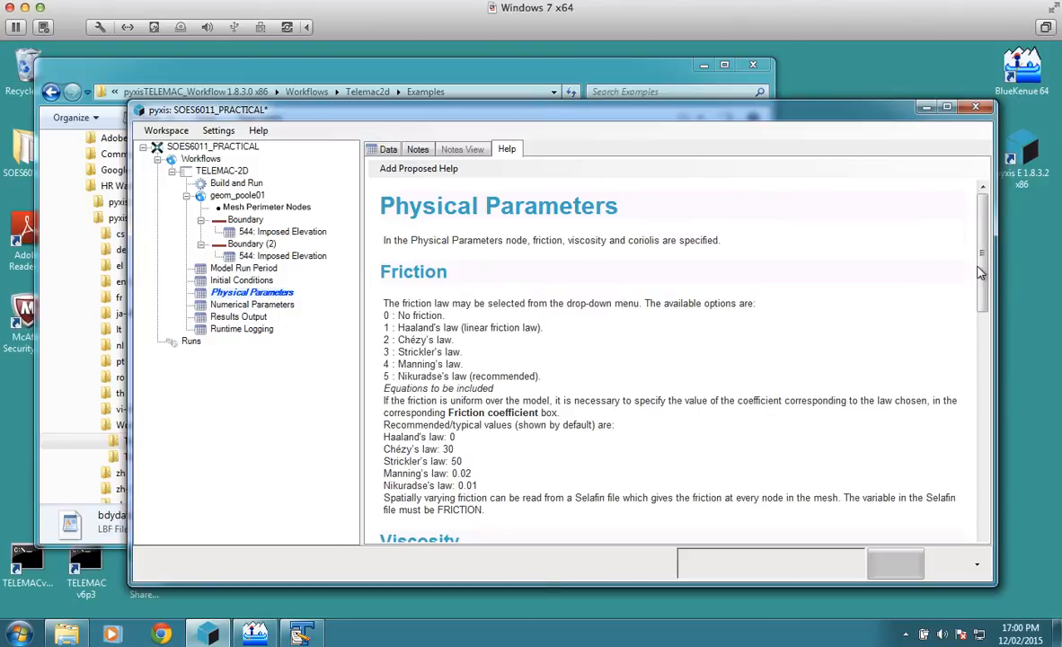
{"action": "mouse_move", "coordinate": [982, 245]}
{"action": "left_mouse_down"}
{"action": "mouse_move", "coordinate": [982, 376]}
{"action": "mouse_move", "coordinate": [980, 267]}
{"action": "left_mouse_up"}
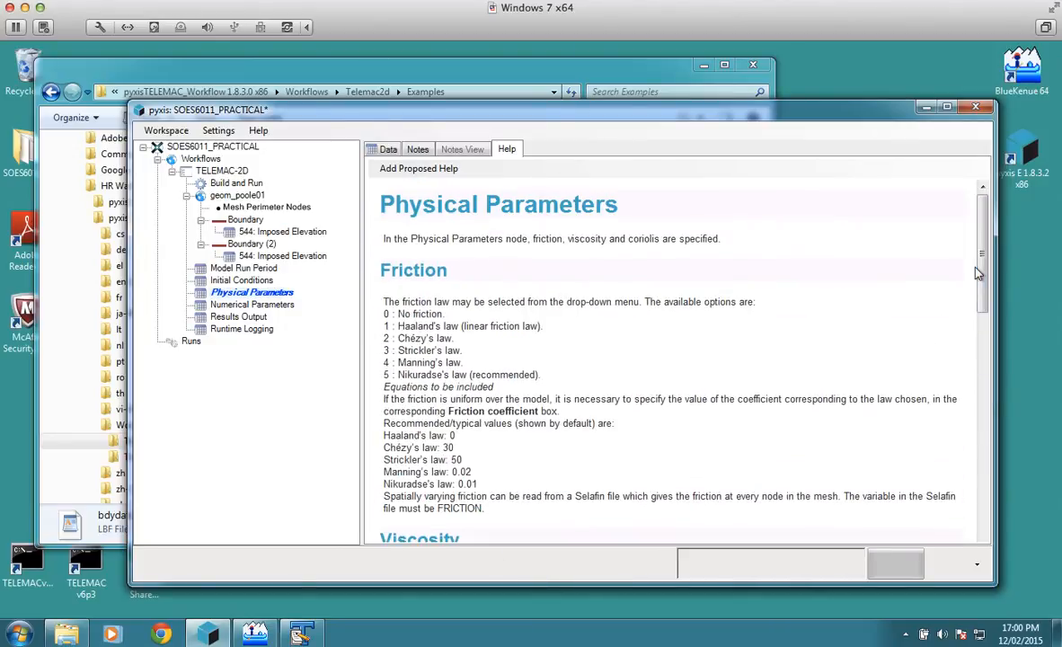
{"action": "left_click", "coordinate": [392, 150]}
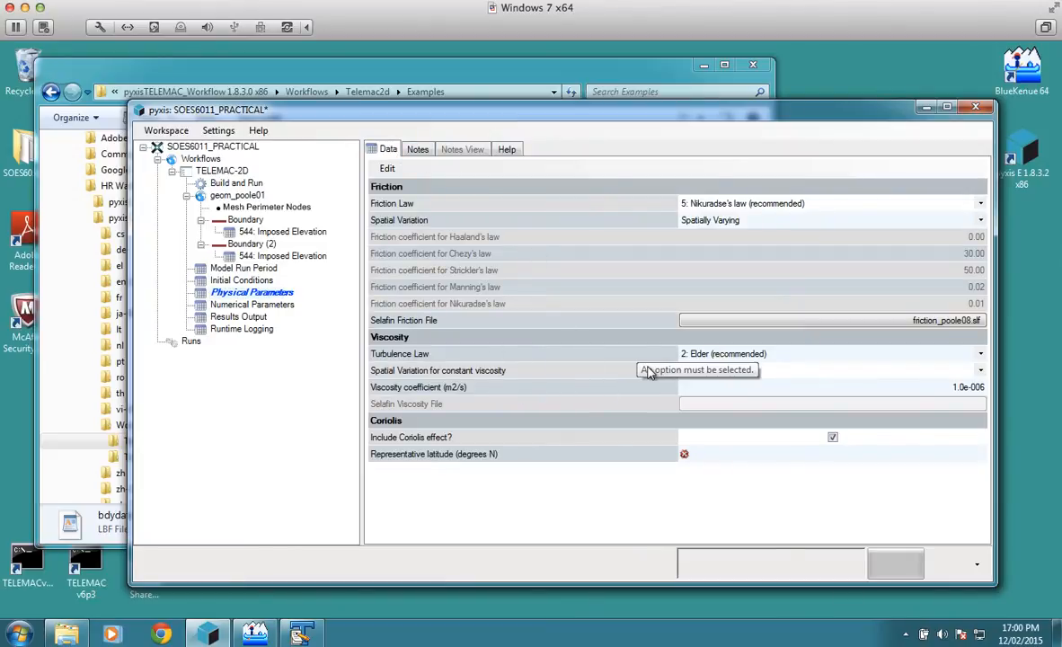
Step: Set the representative latitude for the Coriolis effect to 50.68 degrees N
{"action": "left_click", "coordinate": [730, 369]}
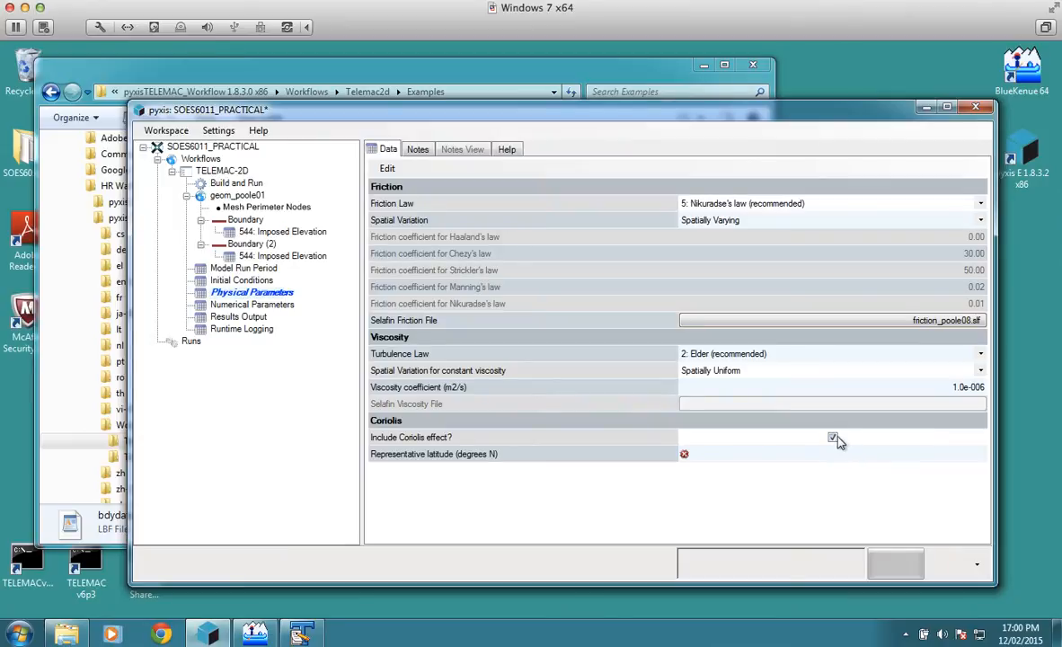
{"action": "left_click", "coordinate": [882, 455]}
{"action": "type", "text": "50.68"}
Step: Include tidal flats in the numerical parameters and review the variables selected for the results output
{"action": "left_click", "coordinate": [272, 307]}
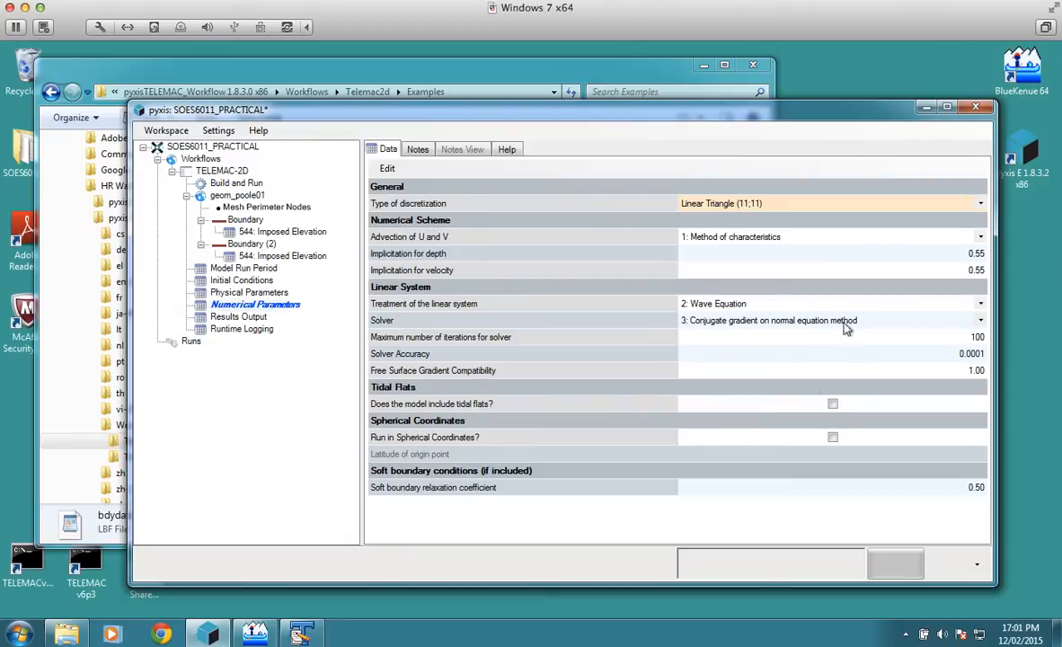
{"action": "left_click", "coordinate": [833, 404]}
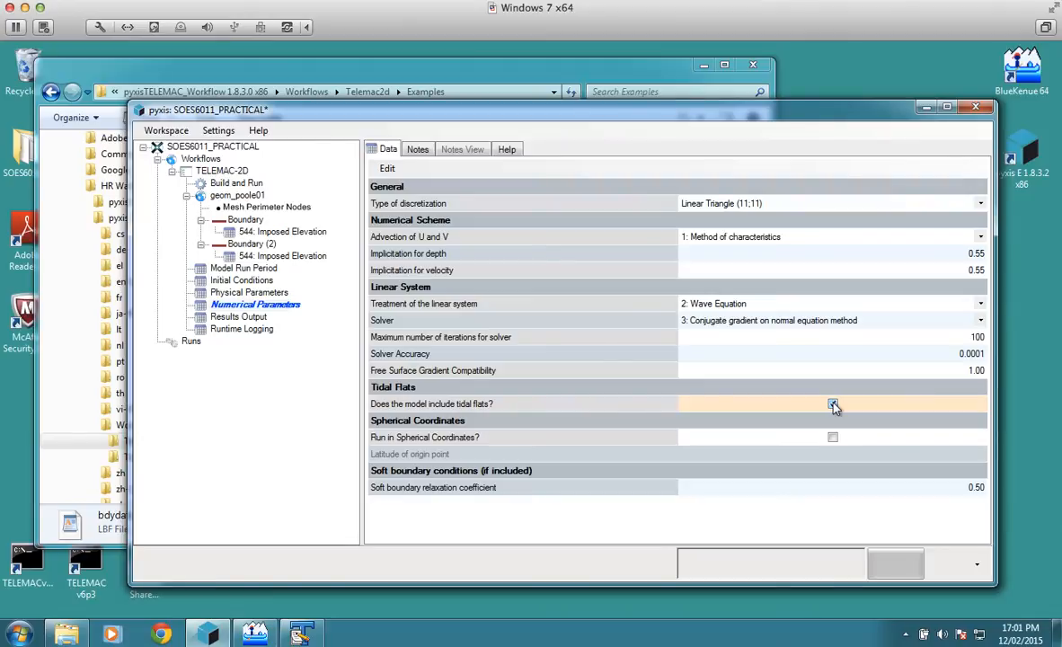
{"action": "left_click", "coordinate": [256, 318]}
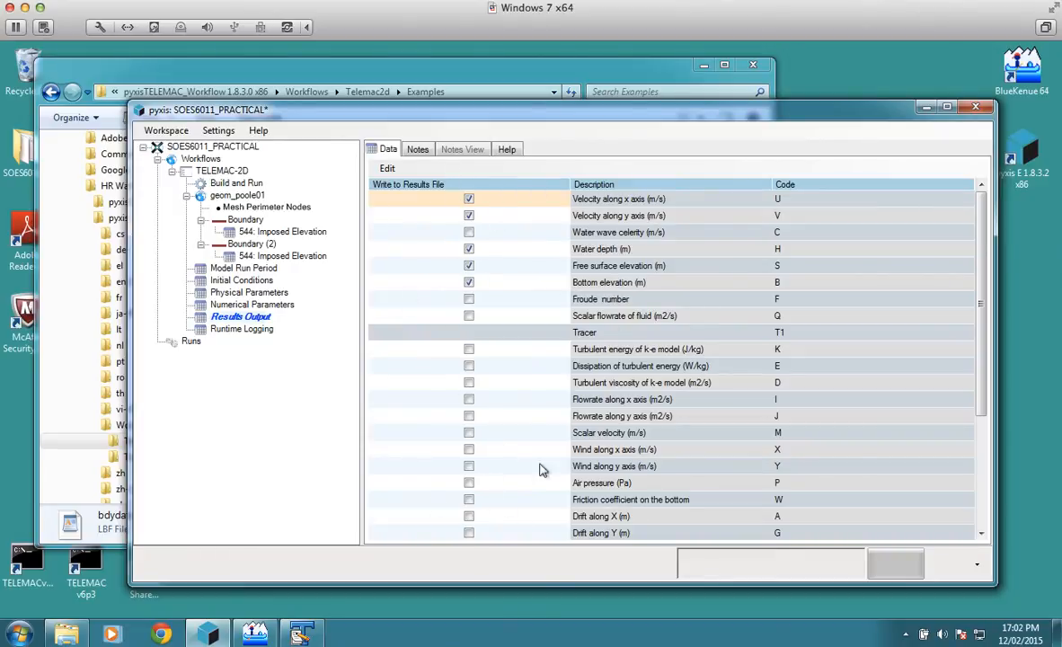
Step: In the runtime logging, set the results file and log file writing frequencies to 90 timesteps each and save the workspace
{"action": "left_click", "coordinate": [241, 330]}
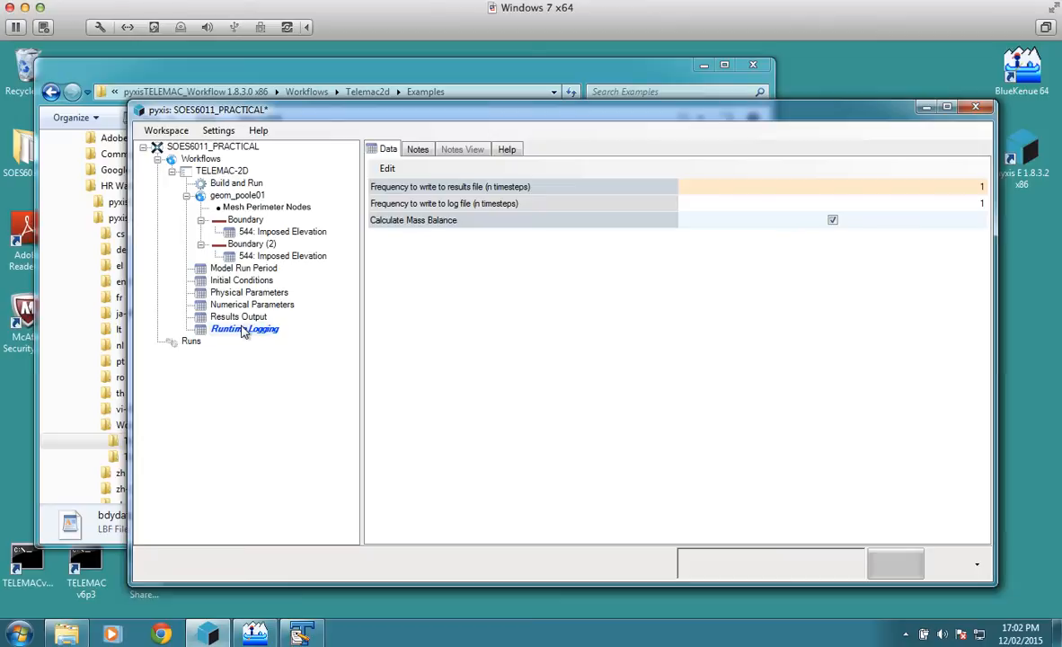
{"action": "left_click", "coordinate": [934, 185]}
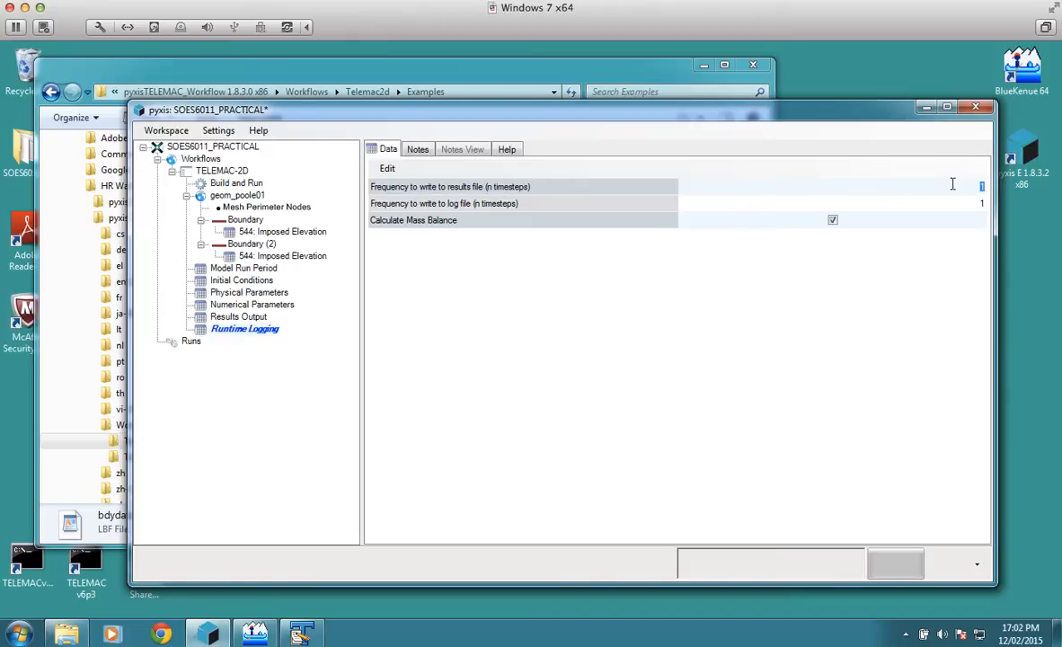
{"action": "type", "text": "90"}
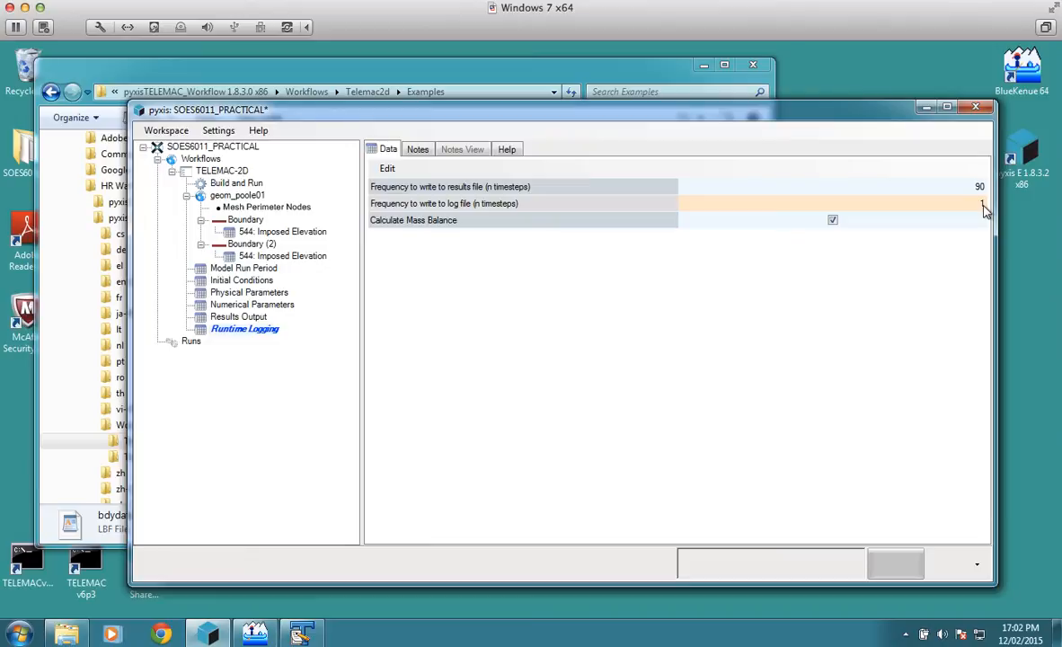
{"action": "left_click", "coordinate": [984, 204]}
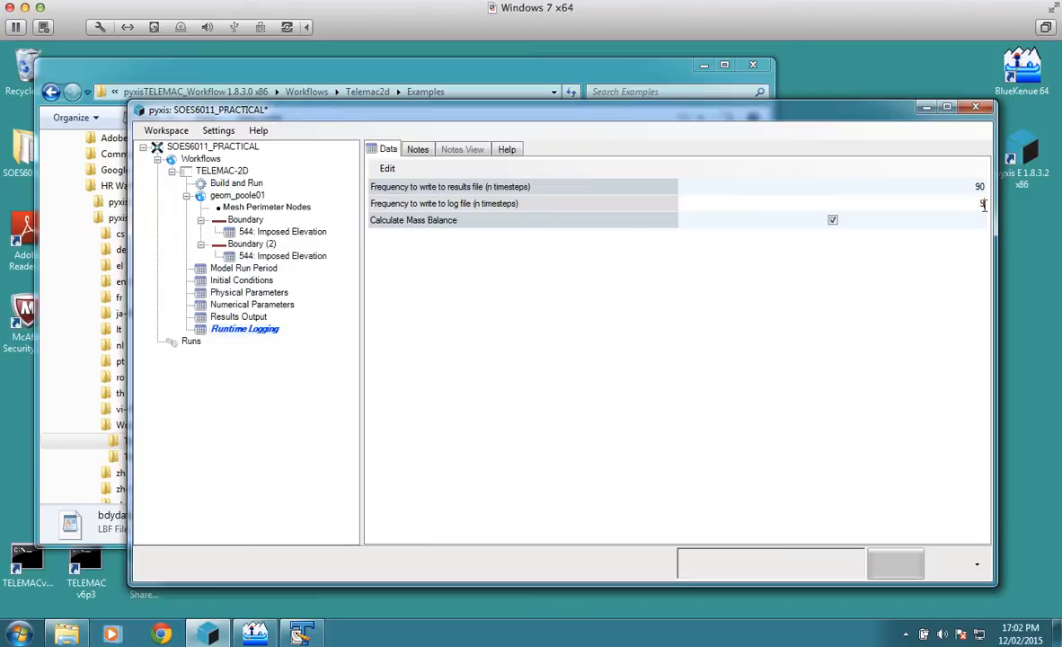
{"action": "type", "text": "90"}
{"action": "left_click", "coordinate": [186, 134]}
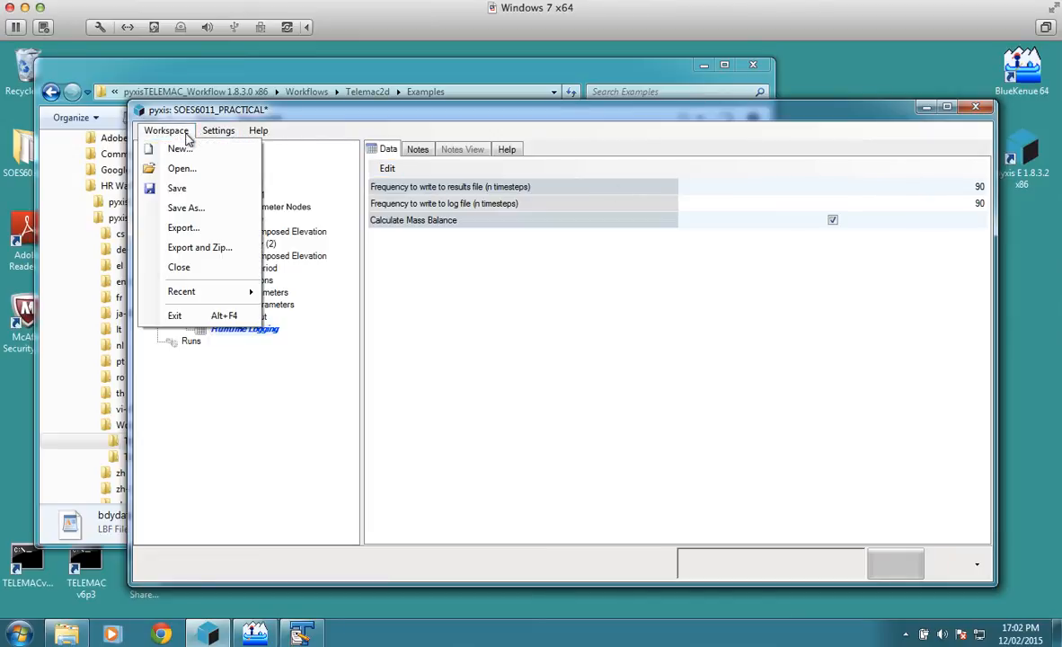
{"action": "left_click", "coordinate": [177, 187]}
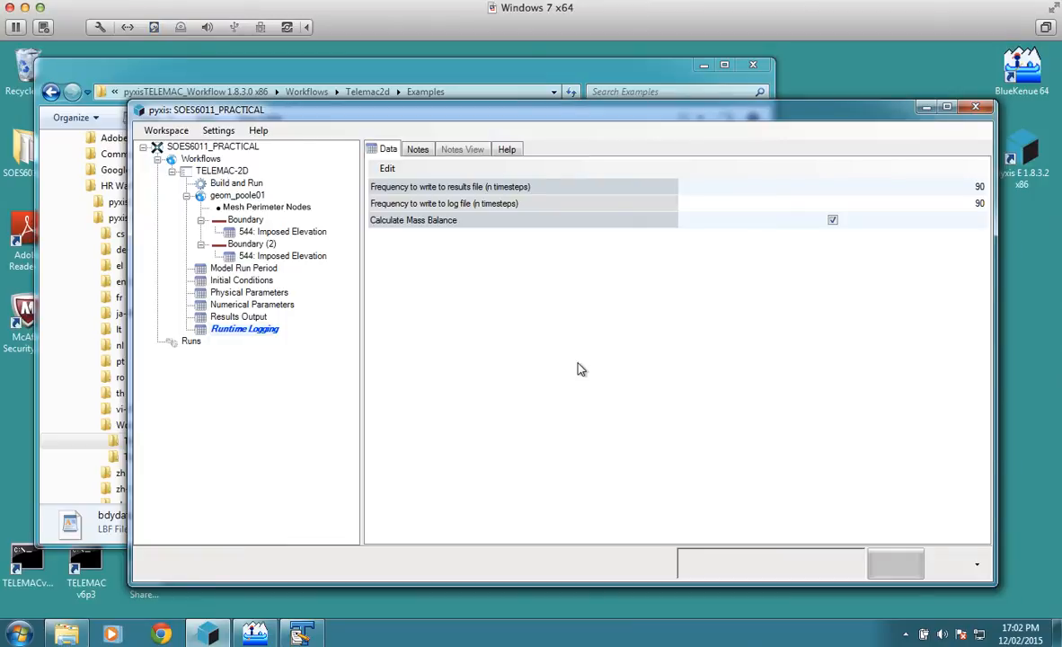
Step: In Build and Run, enter POOLE_HARBOUR as both the run title and the caption
{"action": "left_click", "coordinate": [256, 185]}
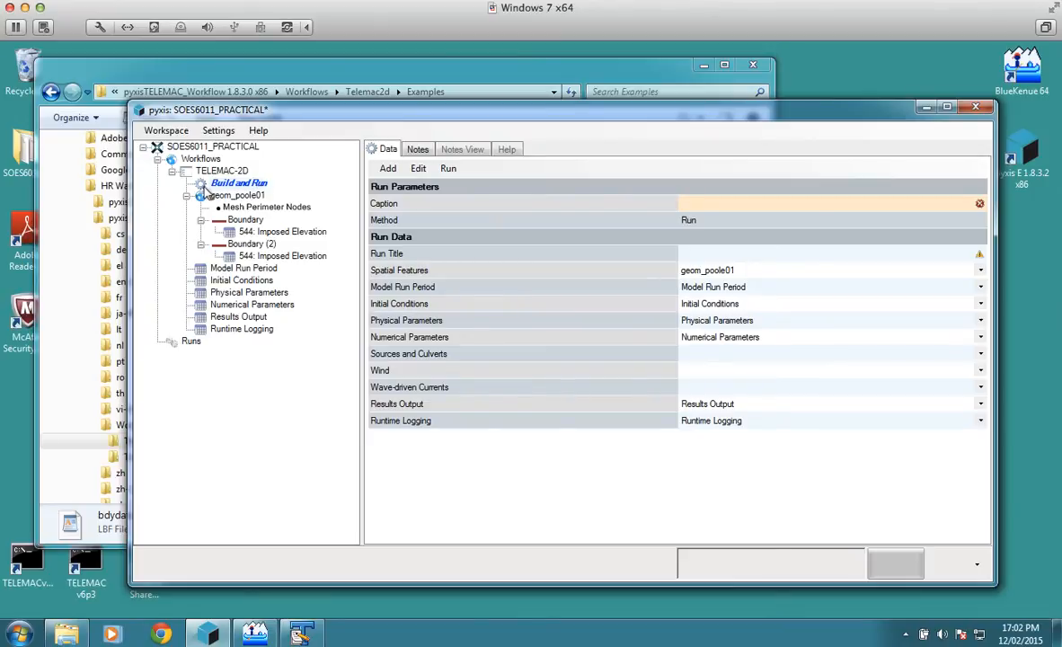
{"action": "left_click", "coordinate": [699, 258]}
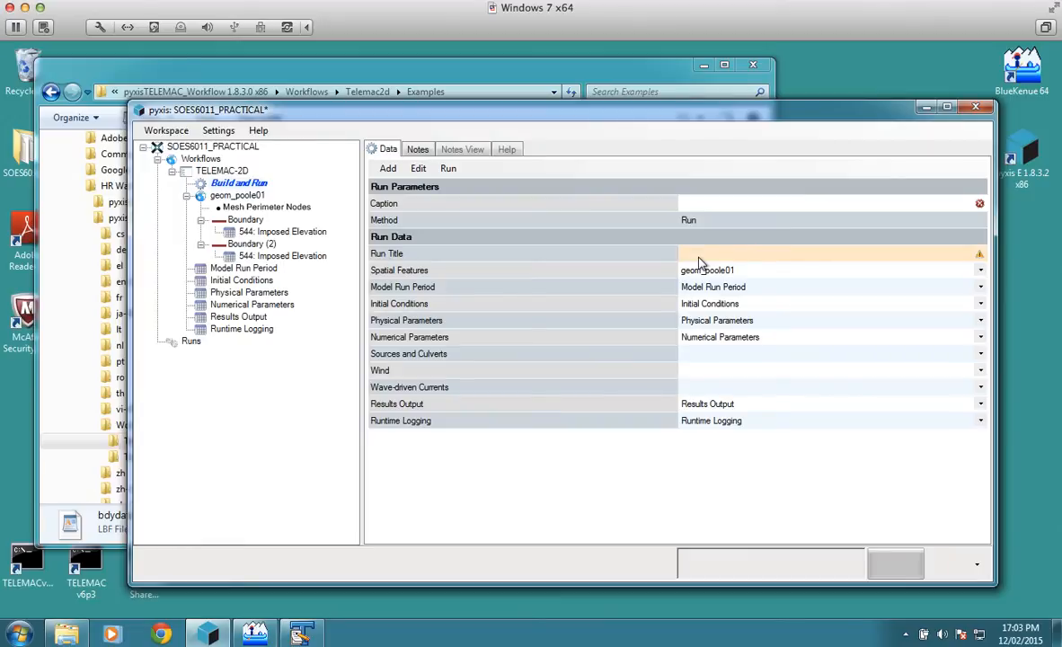
{"action": "type", "text": "POOL"}
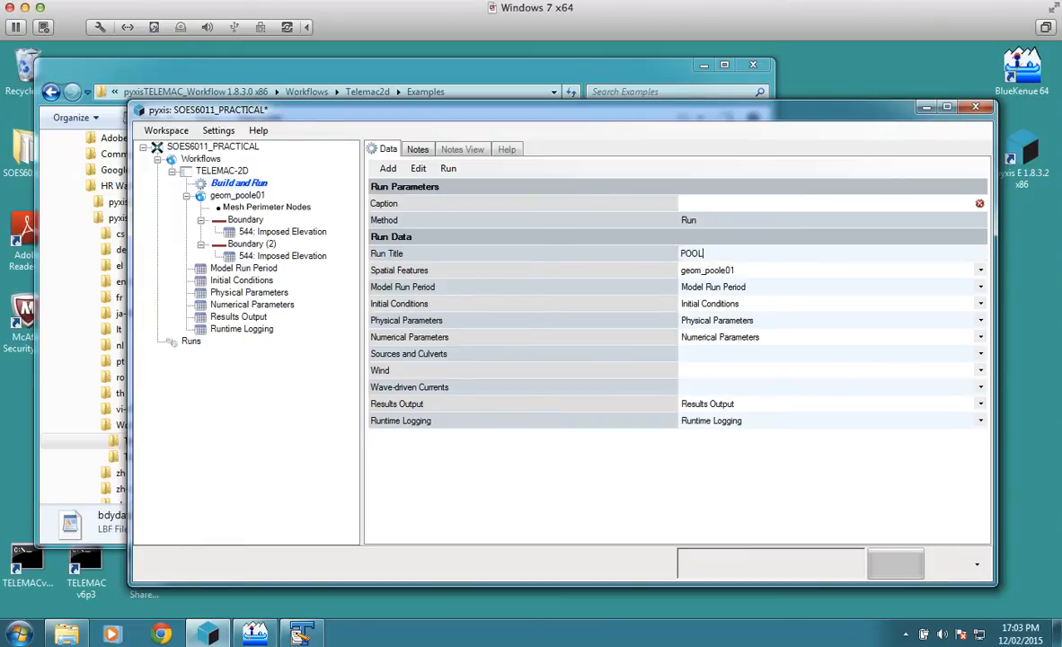
{"action": "type", "text": "E_HARBOUR"}
{"action": "left_click", "coordinate": [692, 209]}
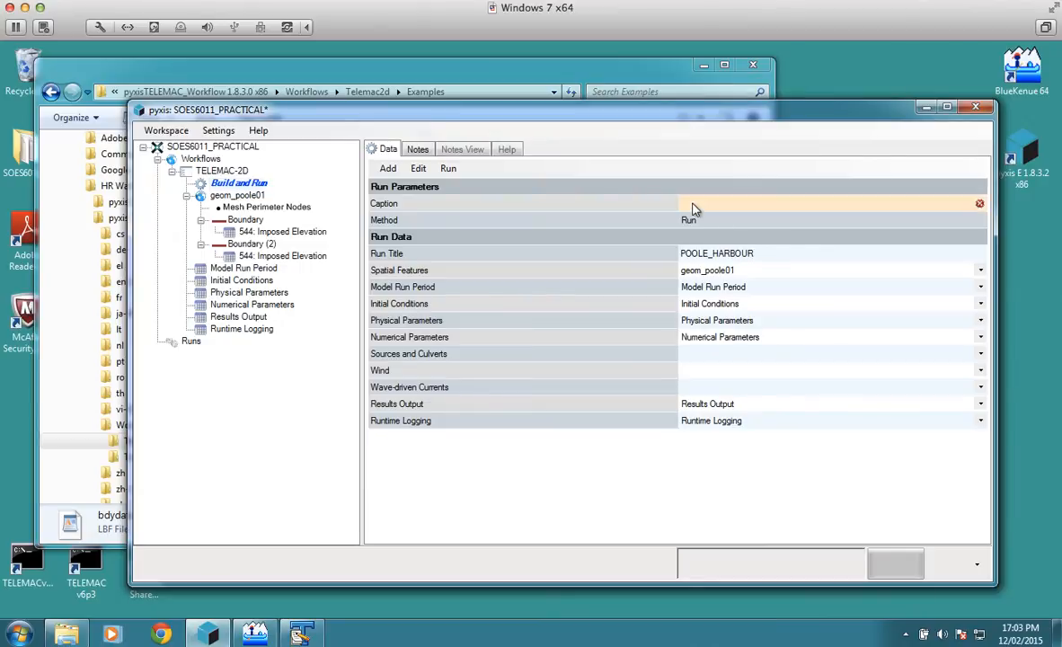
{"action": "type", "text": "POOLE_H"}
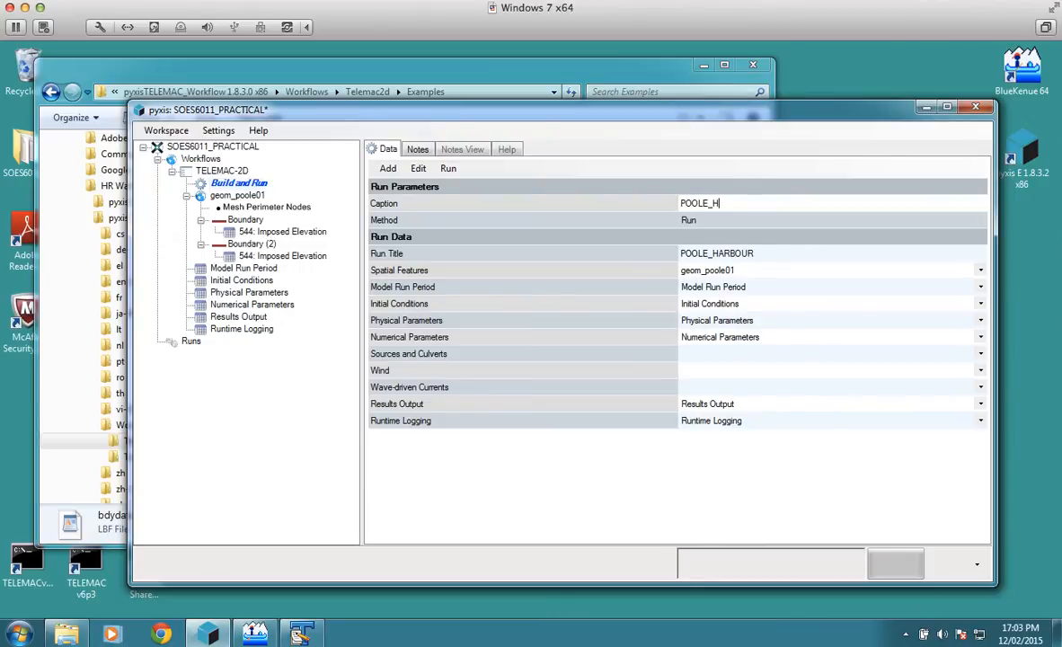
{"action": "type", "text": "ARBOUR"}
Step: Validate the Build and Run setup, read the validation log and close it
{"action": "left_click", "coordinate": [449, 170]}
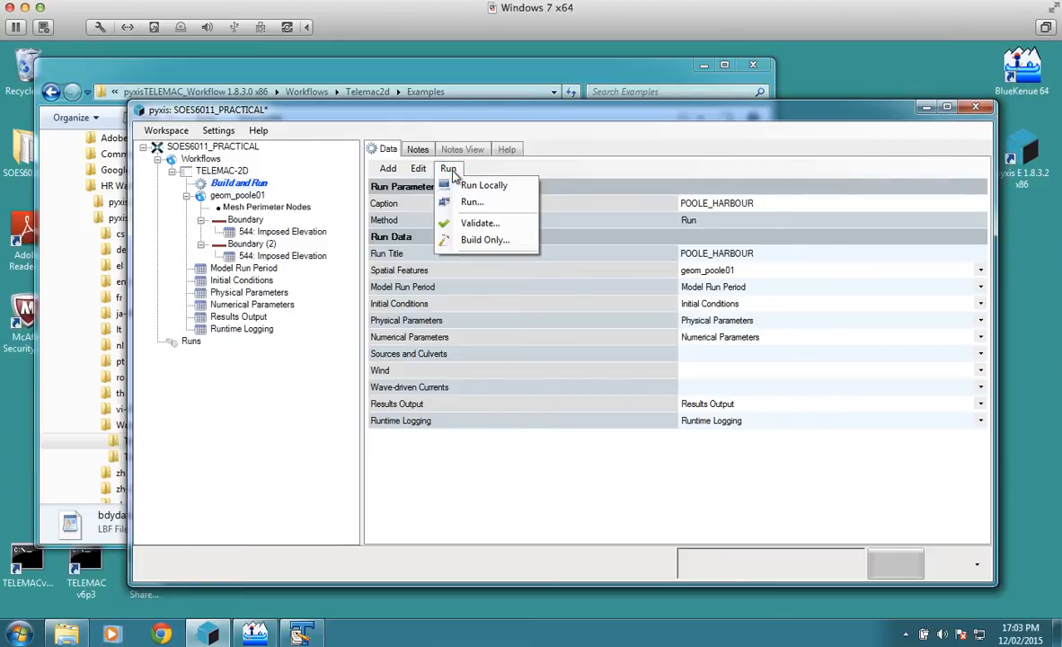
{"action": "left_click", "coordinate": [479, 222]}
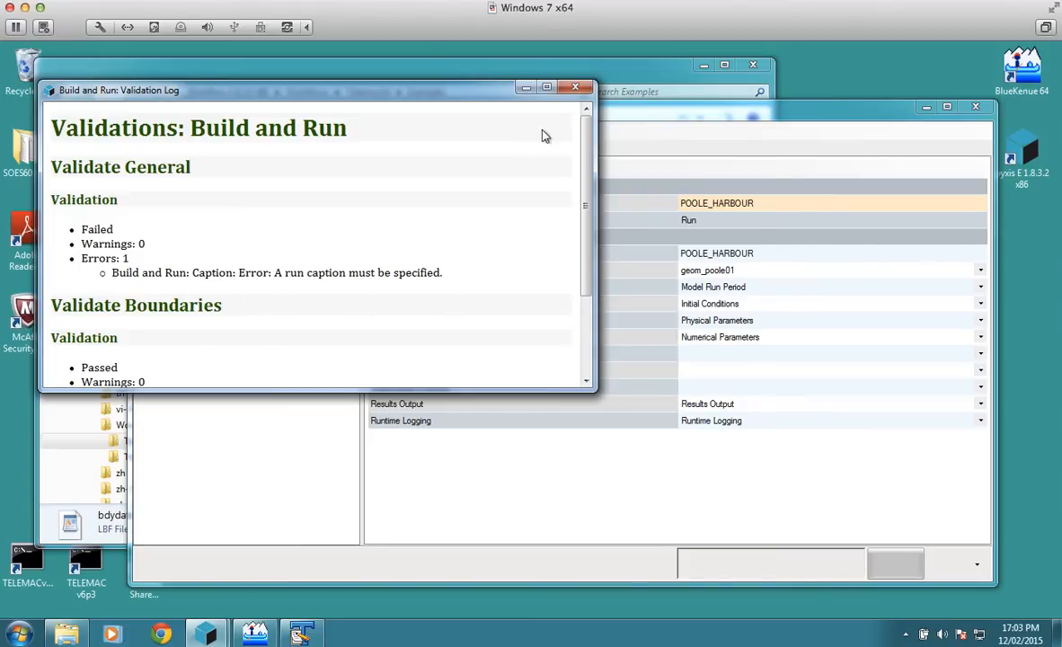
{"action": "left_click", "coordinate": [575, 87]}
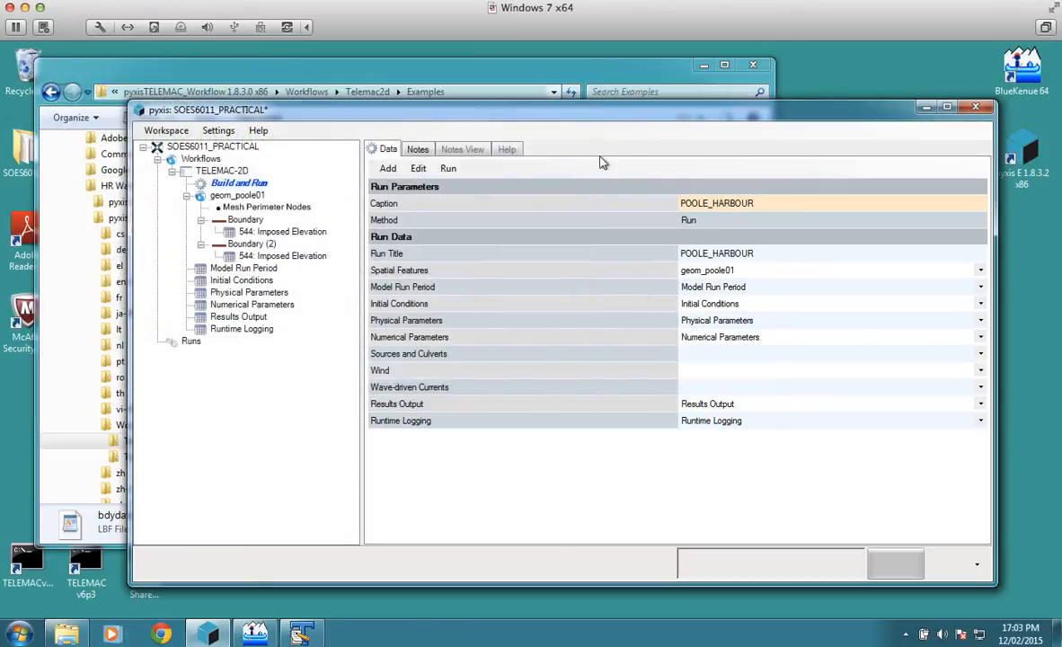
Step: Commit the run's caption, validate the setup again and close the validation log
{"action": "left_click", "coordinate": [710, 203]}
{"action": "left_click", "coordinate": [736, 220]}
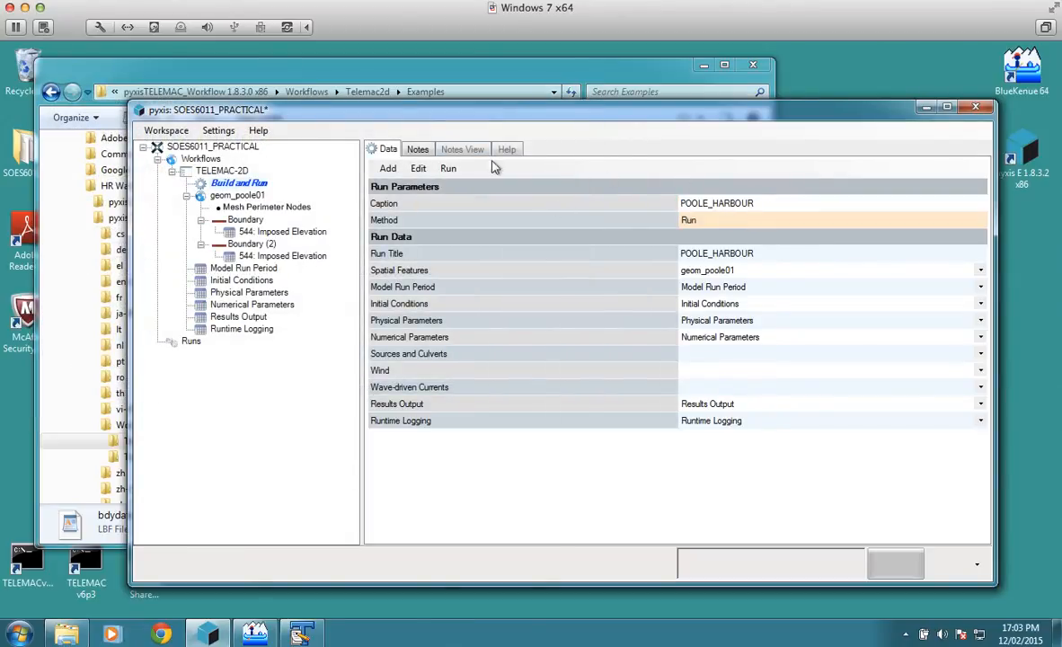
{"action": "left_click", "coordinate": [447, 168]}
{"action": "left_click", "coordinate": [483, 224]}
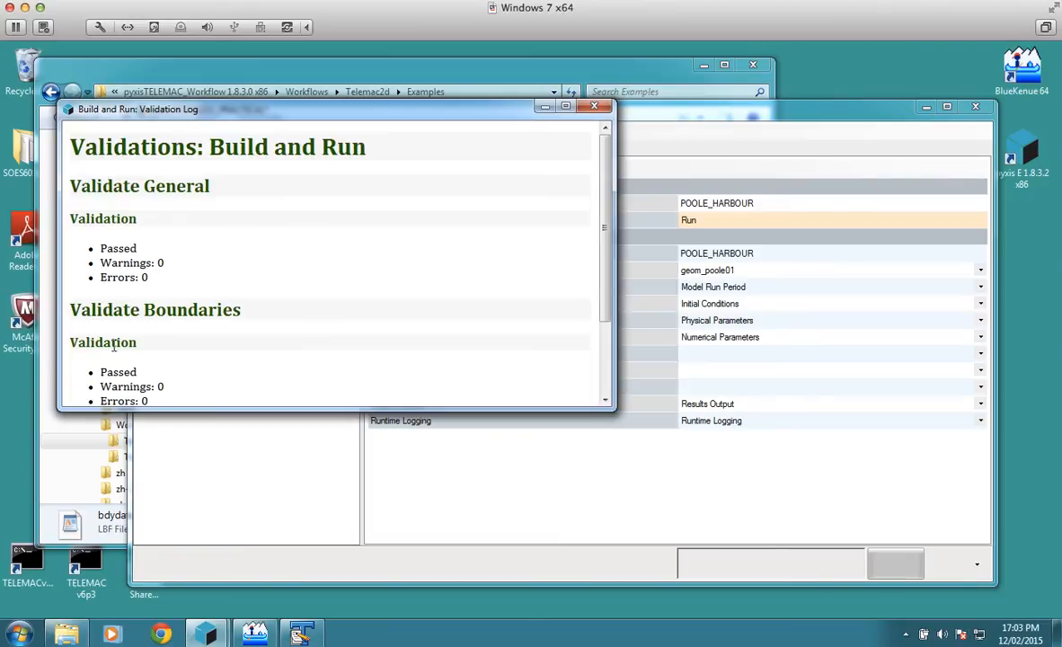
{"action": "left_click", "coordinate": [594, 108]}
Step: Save the workspace and run the POOLE_HARBOUR model locally
{"action": "left_click", "coordinate": [166, 130]}
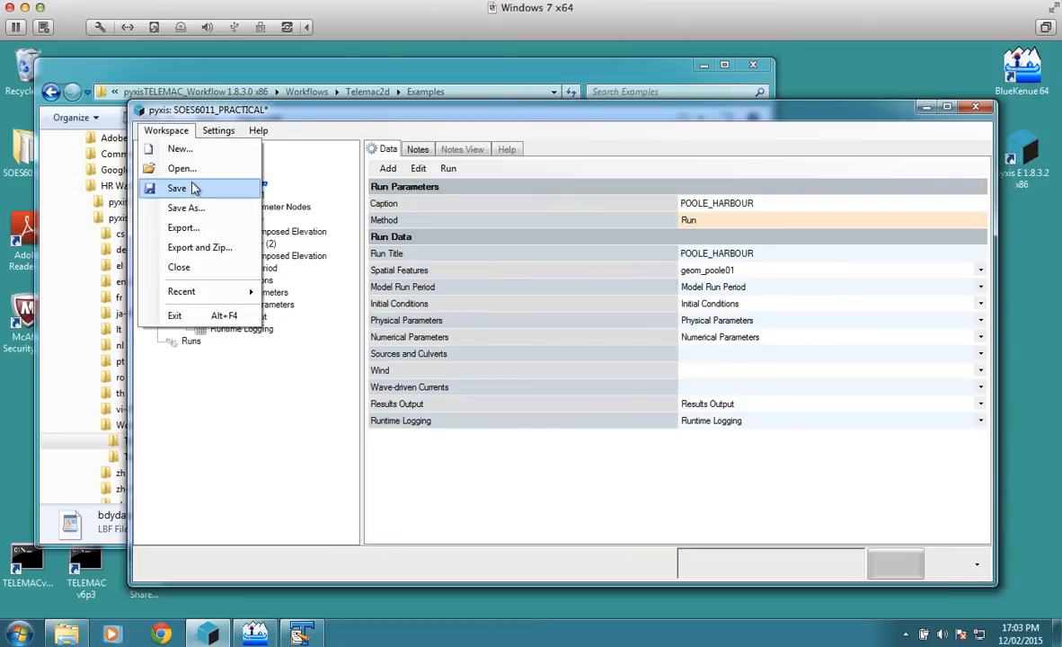
{"action": "left_click", "coordinate": [193, 188]}
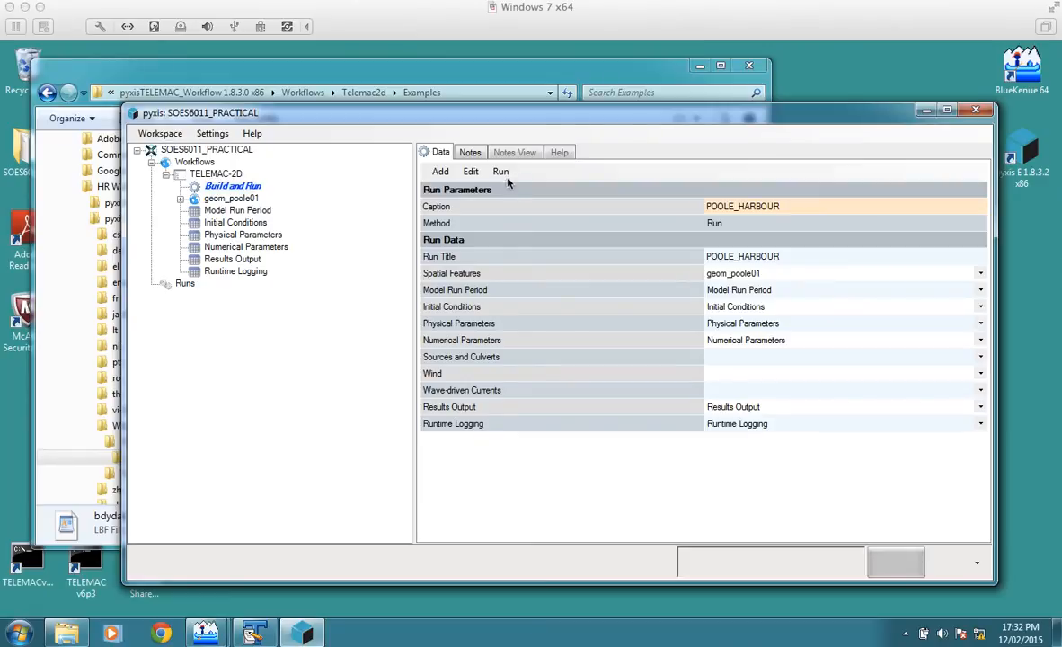
{"action": "left_click", "coordinate": [501, 172]}
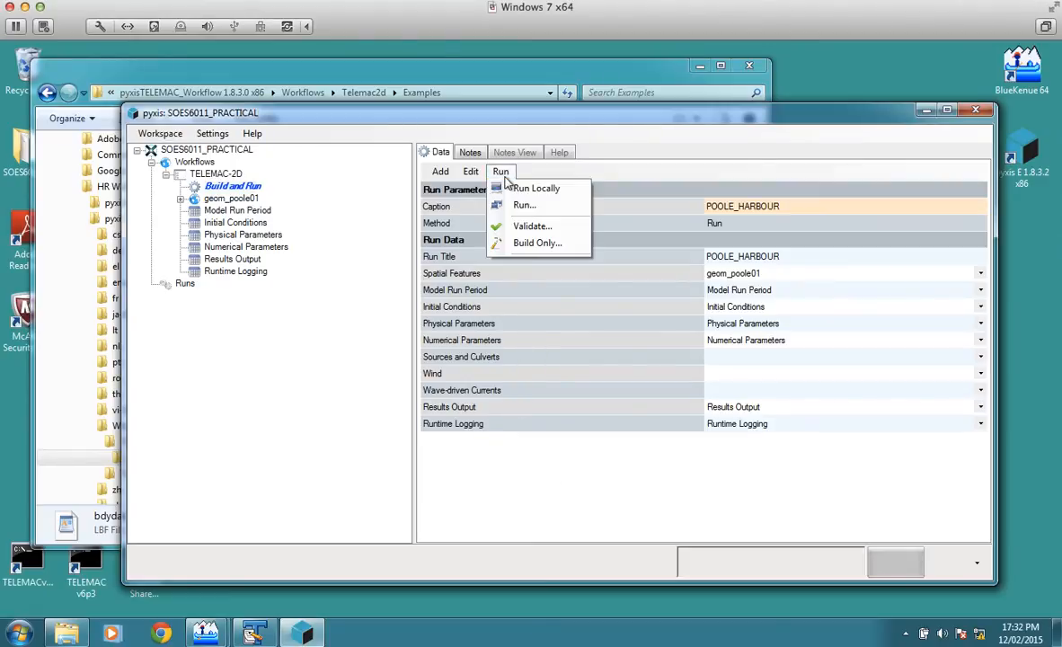
{"action": "left_click", "coordinate": [523, 190]}
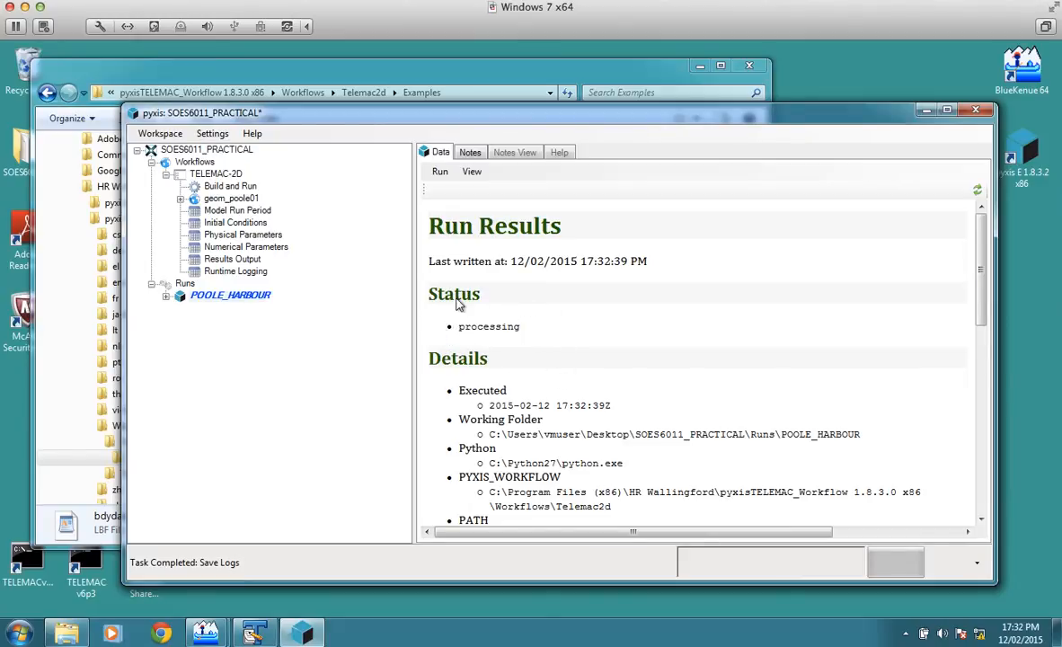
Step: Update the run's log and examine its latest iterations at the end
{"action": "left_click", "coordinate": [978, 191]}
{"action": "scroll", "coordinate": [983, 388], "scroll_direction": "down", "scroll_amount": 10}
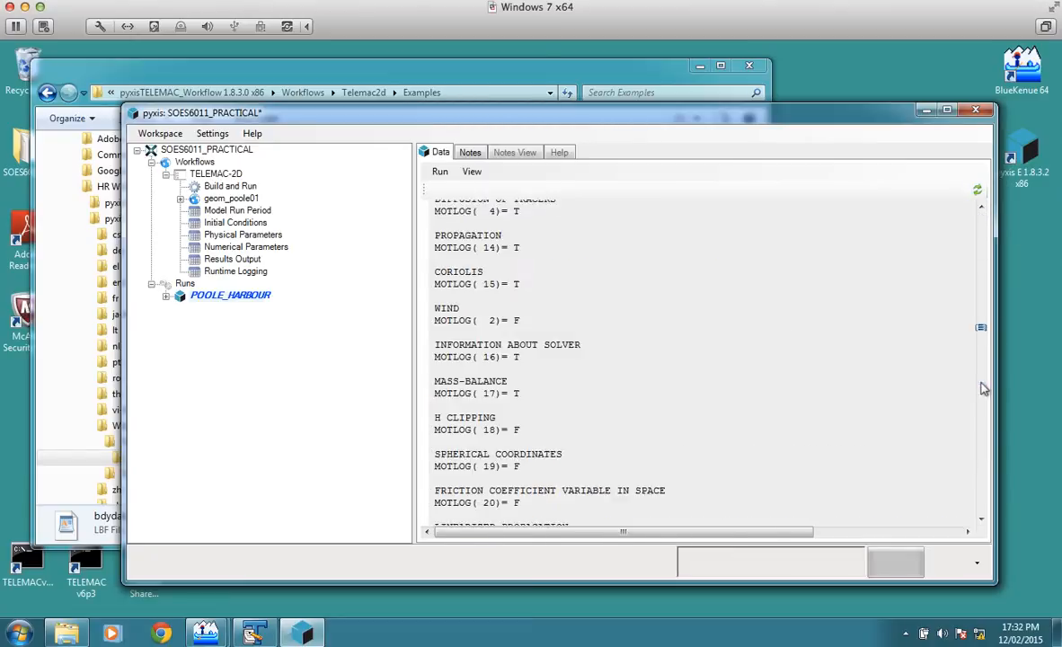
{"action": "left_click_drag", "start_coordinate": [982, 383], "coordinate": [985, 502]}
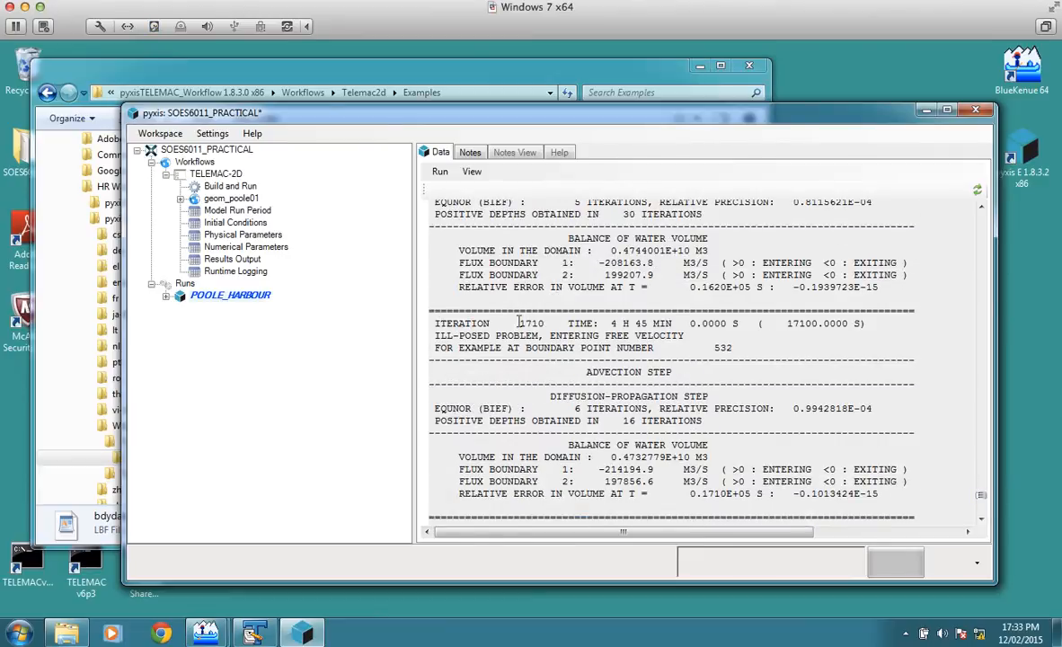
Step: Update the POOLE_HARBOUR run's log to check its status, and save the workspace
{"action": "left_click", "coordinate": [977, 191]}
{"action": "left_click_drag", "start_coordinate": [982, 222], "coordinate": [984, 177]}
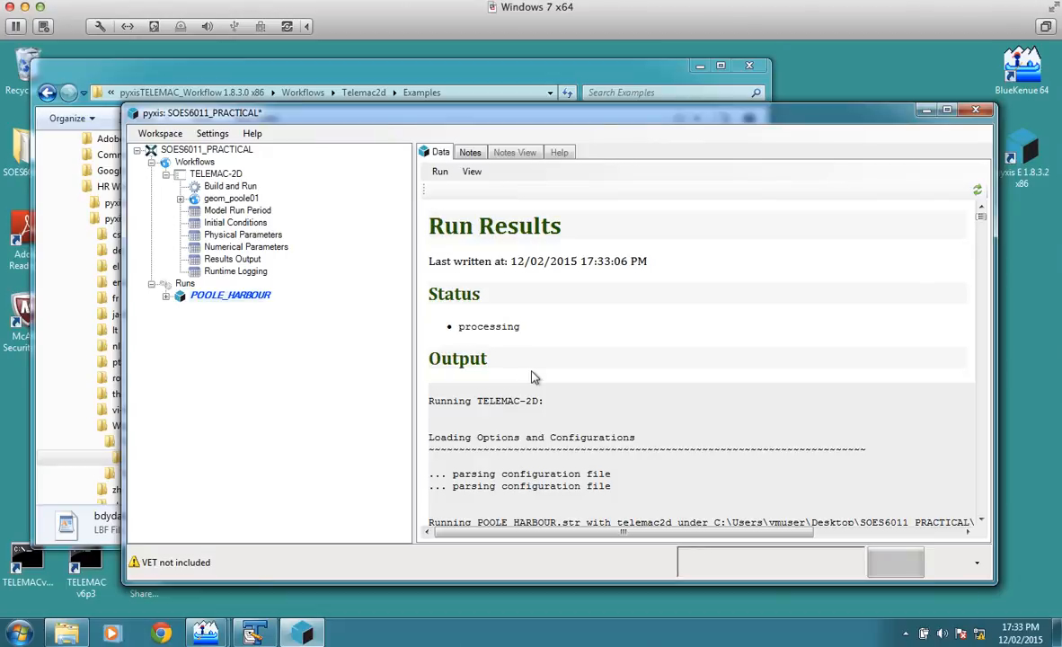
{"action": "left_click", "coordinate": [978, 191]}
{"action": "mouse_move", "coordinate": [981, 213]}
{"action": "left_mouse_down"}
{"action": "mouse_move", "coordinate": [986, 527]}
{"action": "mouse_move", "coordinate": [979, 204]}
{"action": "left_mouse_up"}
{"action": "left_click", "coordinate": [160, 133]}
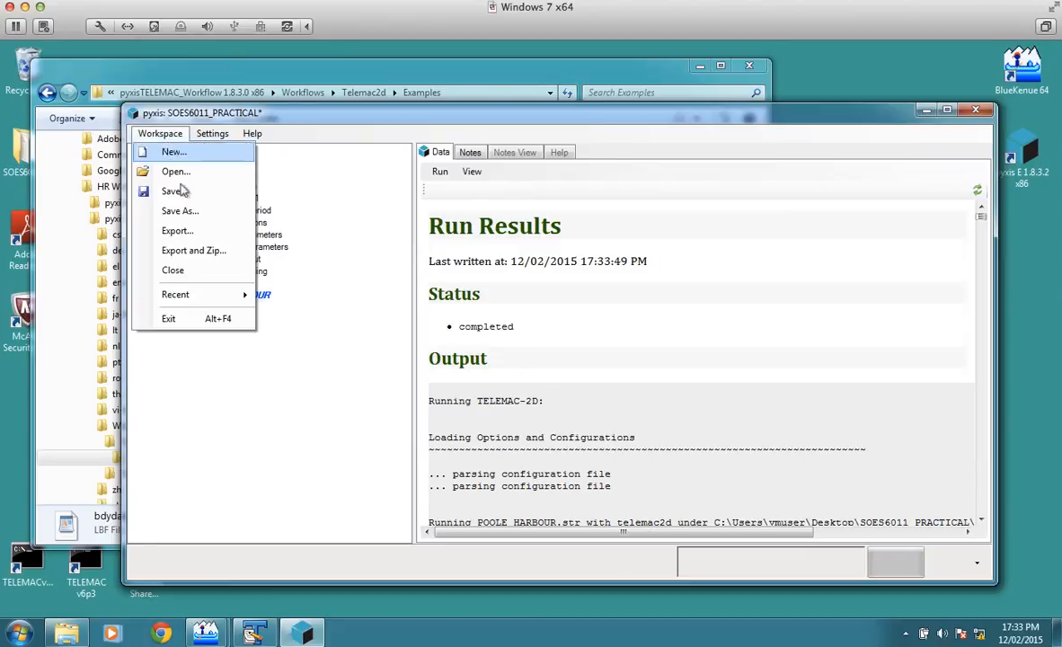
Step: Minimise the workspace window and locate POOLE_HARBOUR.res in the Runs\POOLE_HARBOUR folder of SOES6011_PRACTICAL in File Explorer
{"action": "left_click", "coordinate": [926, 109]}
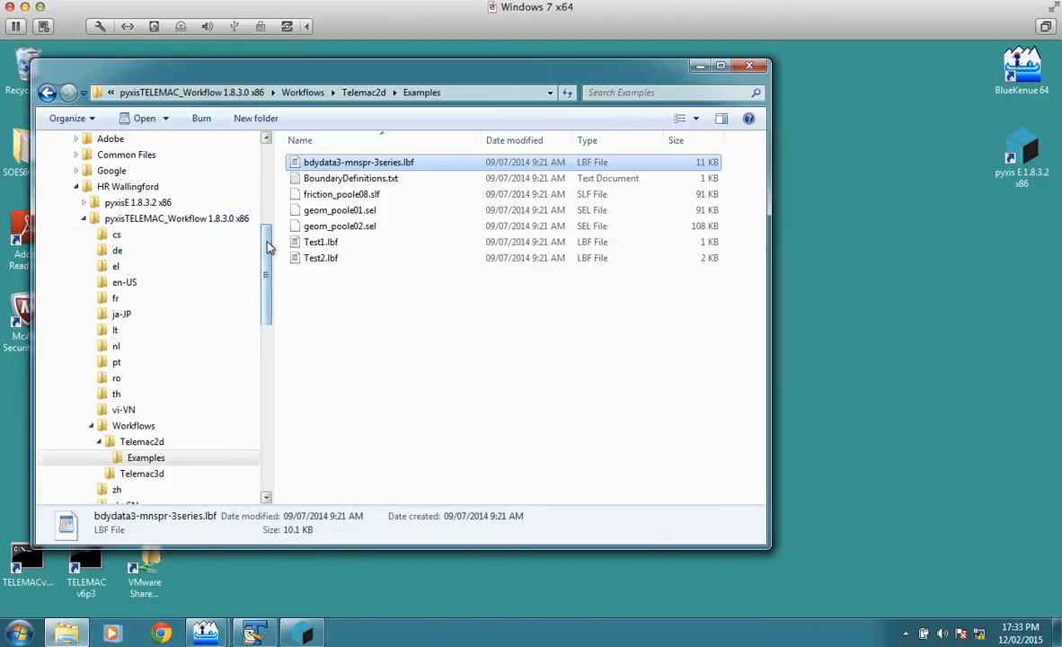
{"action": "left_click_drag", "start_coordinate": [267, 237], "coordinate": [265, 171]}
{"action": "left_click", "coordinate": [62, 281]}
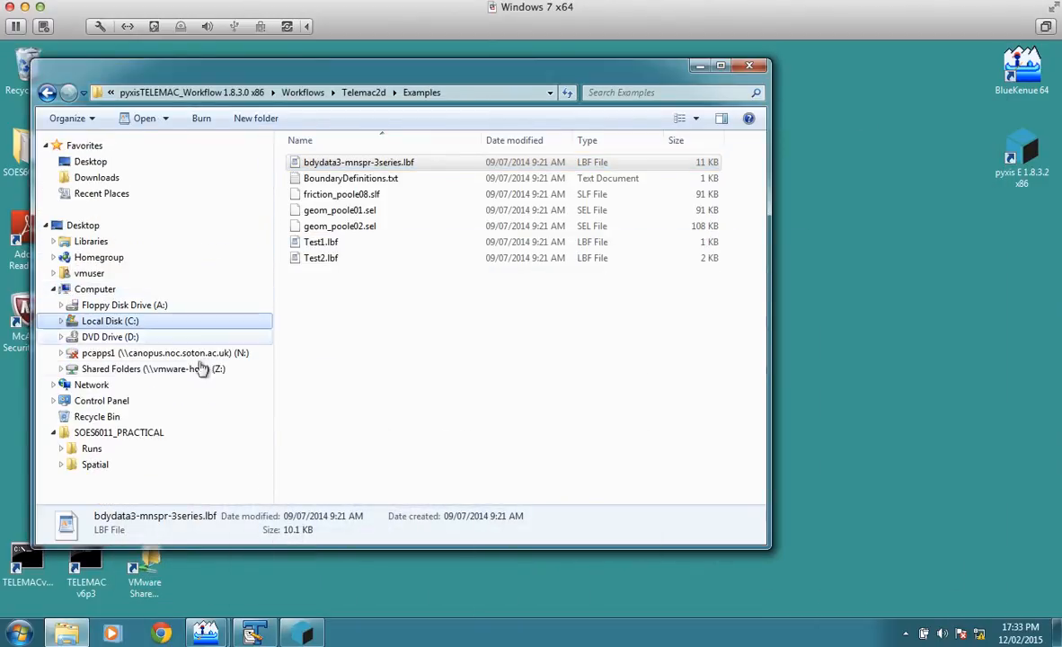
{"action": "left_click", "coordinate": [150, 434]}
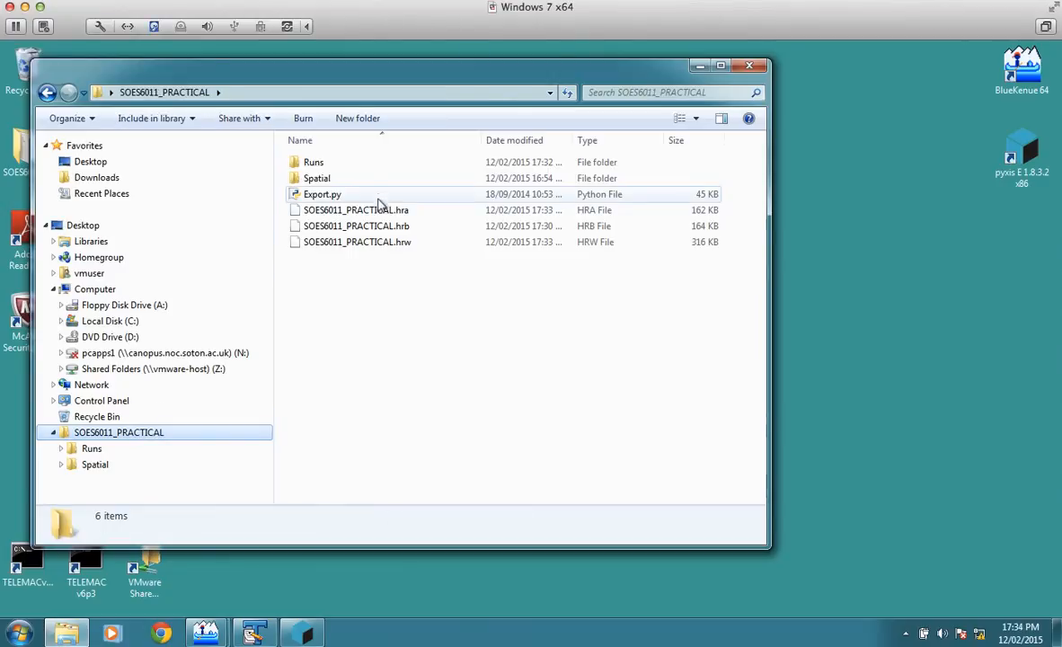
{"action": "double_click", "coordinate": [310, 164]}
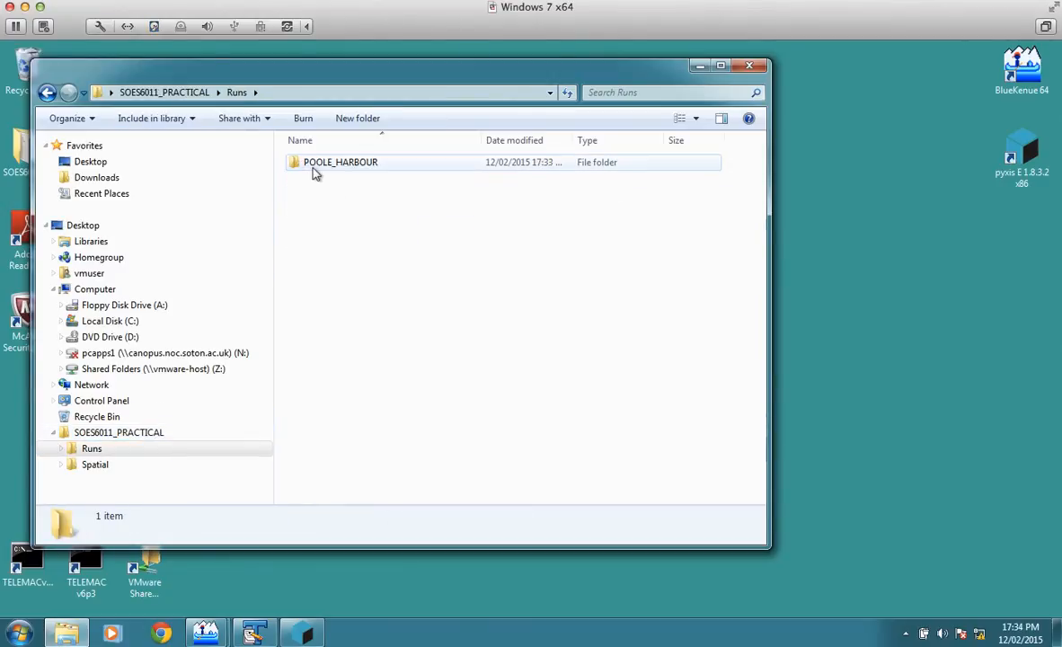
{"action": "double_click", "coordinate": [339, 167]}
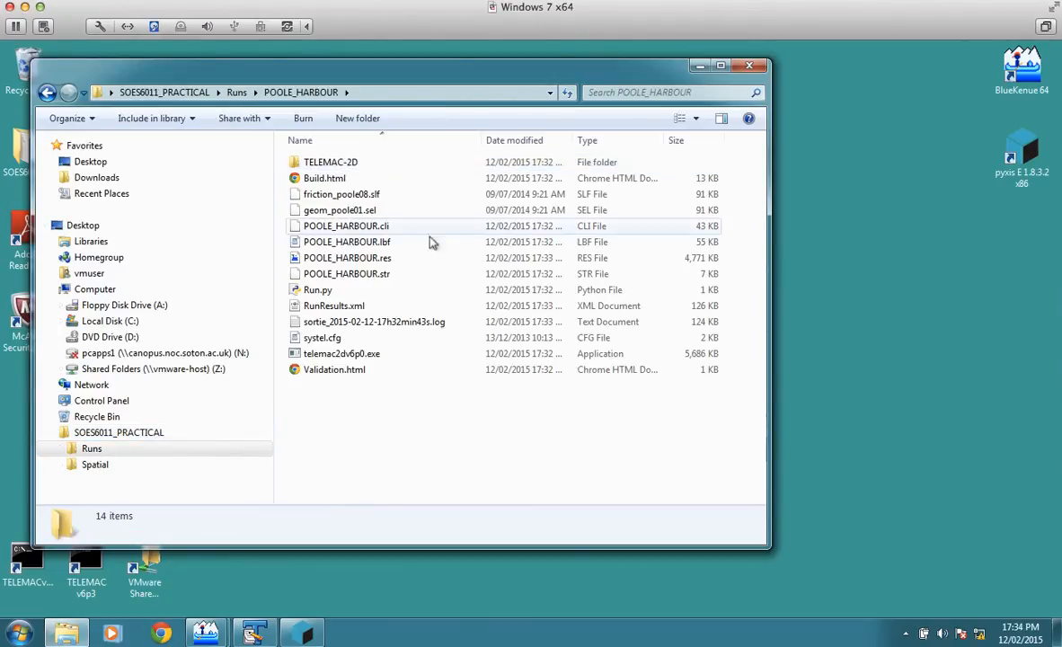
{"action": "left_click", "coordinate": [377, 244]}
{"action": "left_click", "coordinate": [382, 261]}
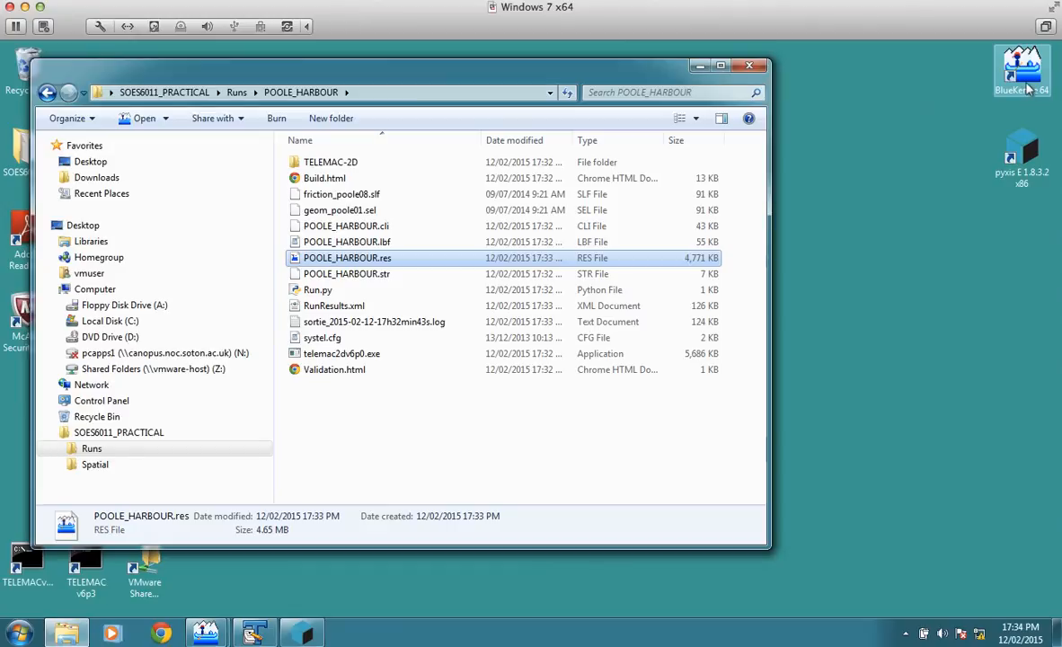
Step: Switch to BlueKenue and remove the BOTTOM layer from 2D View (1)
{"action": "left_click", "coordinate": [205, 633]}
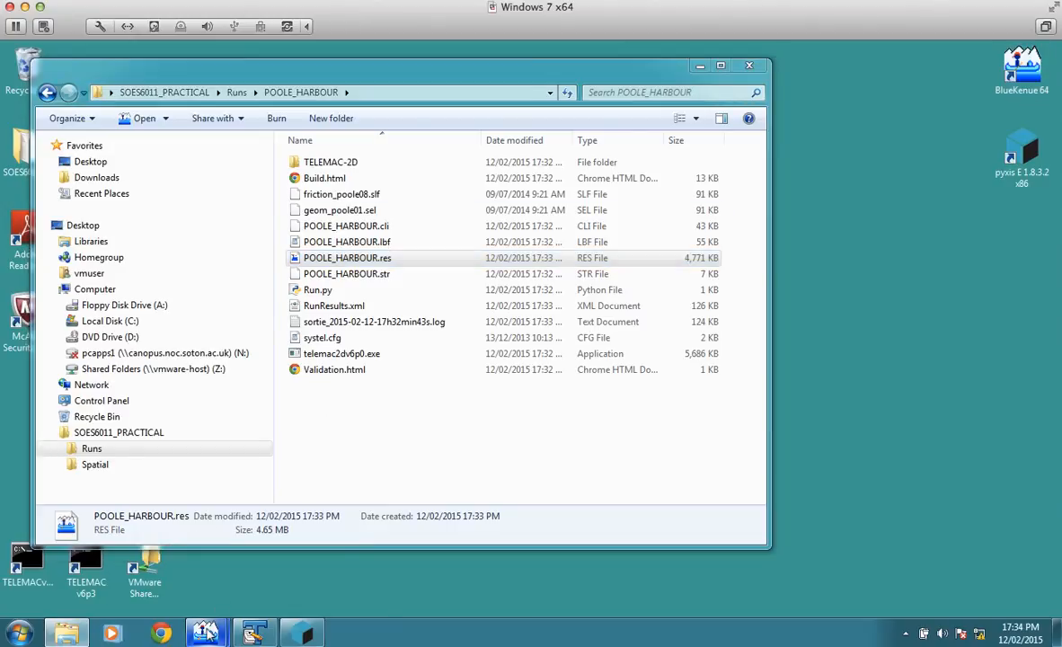
{"action": "left_click", "coordinate": [154, 559]}
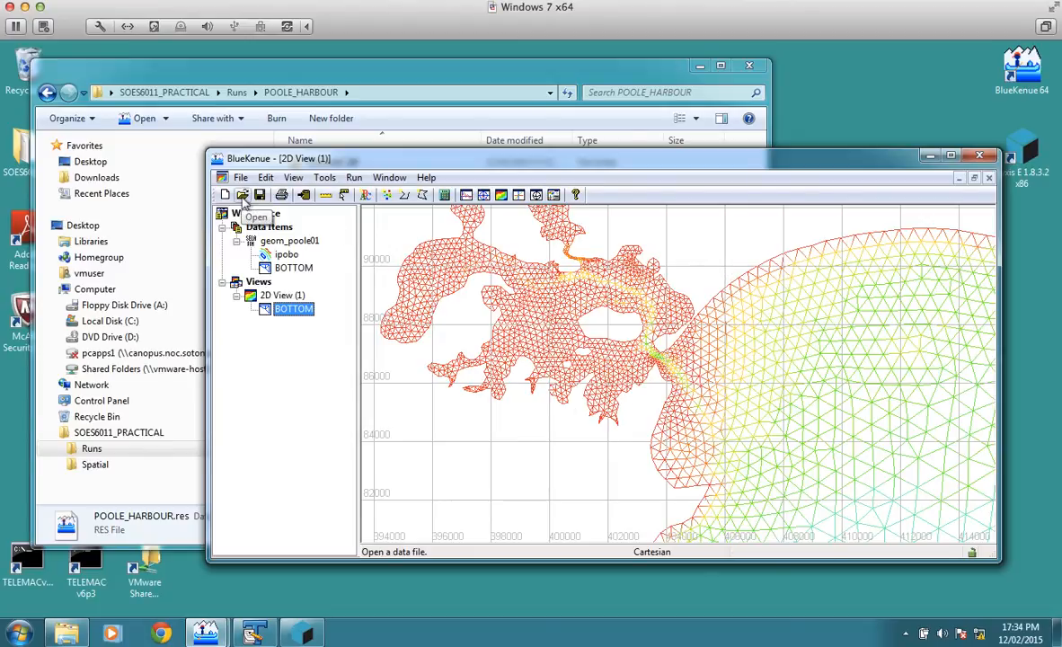
{"action": "right_click", "coordinate": [297, 310]}
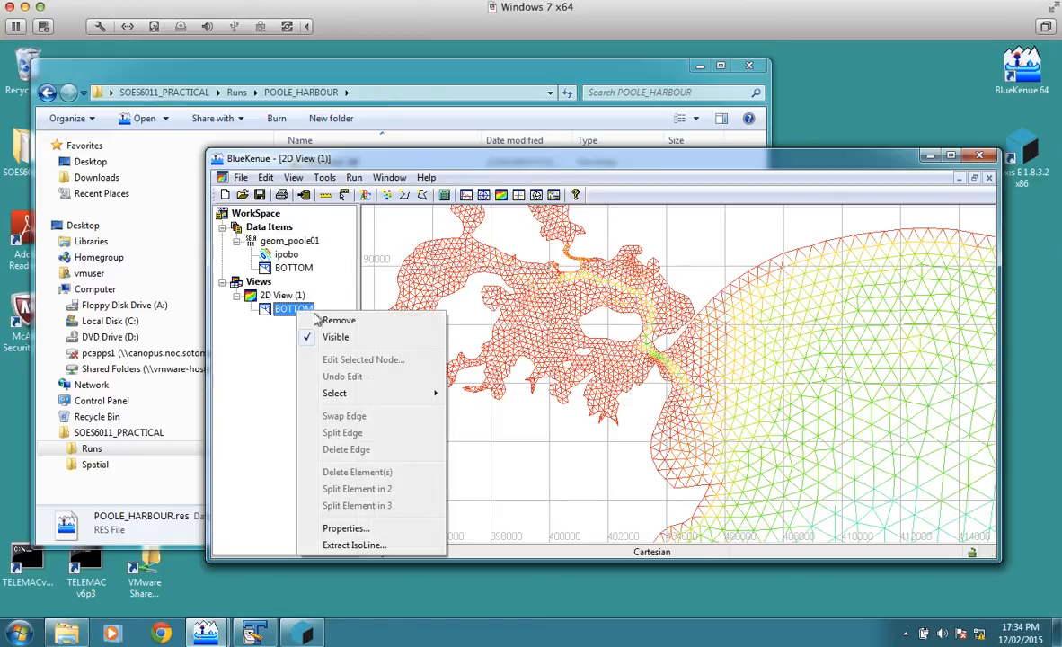
{"action": "left_click", "coordinate": [319, 320]}
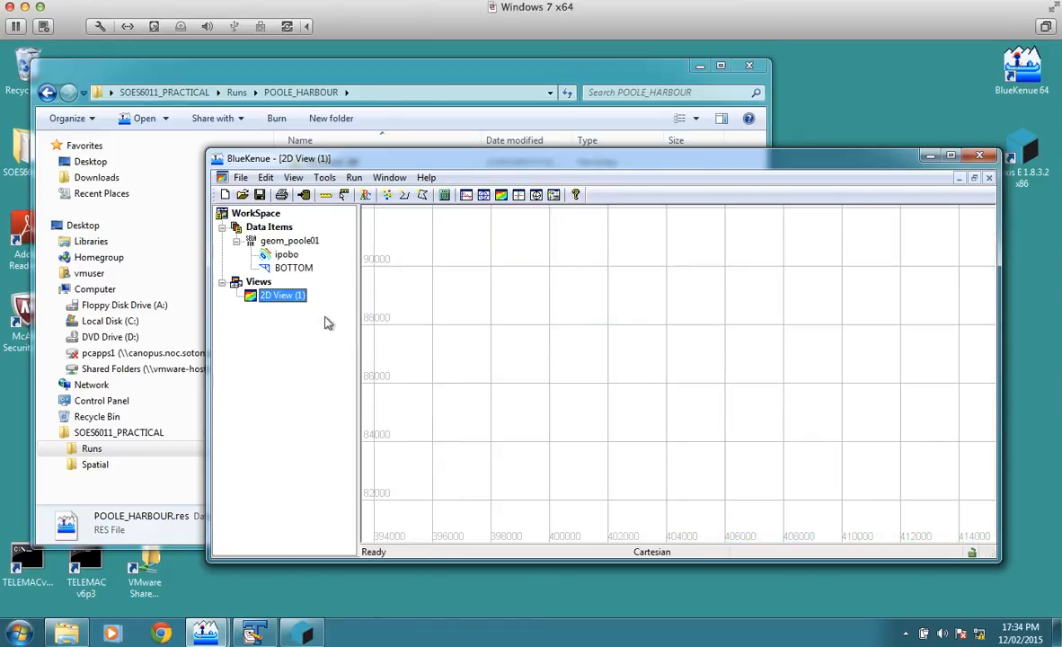
Step: Open POOLE_HARBOUR.res from the SOES6011_PRACTICAL\Runs\POOLE_HARBOUR folder as a data item
{"action": "left_click", "coordinate": [242, 195]}
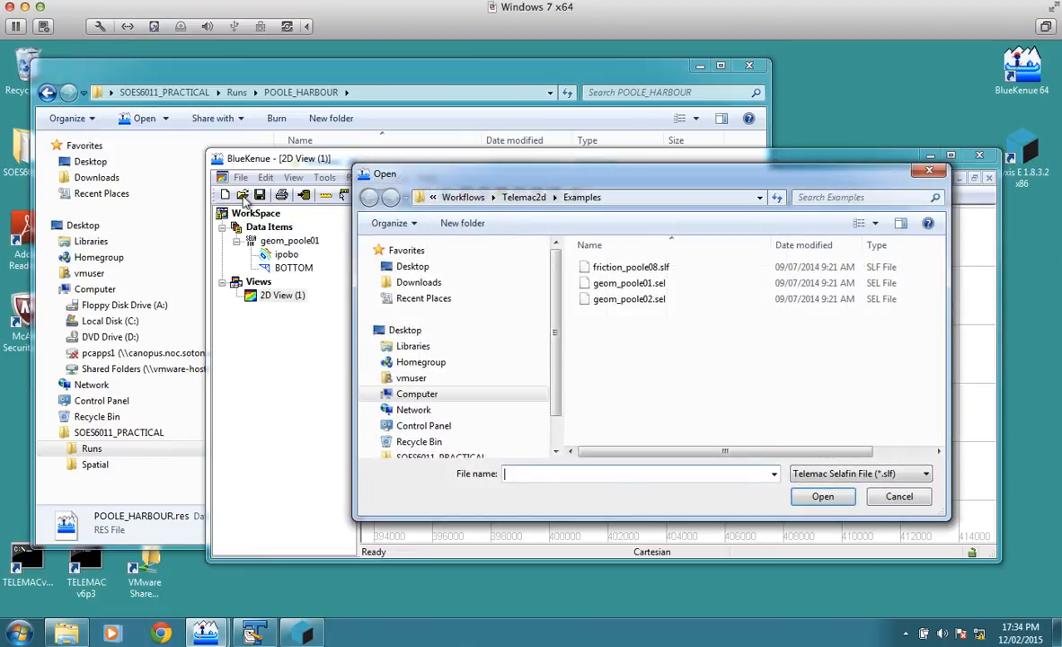
{"action": "left_click_drag", "start_coordinate": [555, 352], "coordinate": [554, 381]}
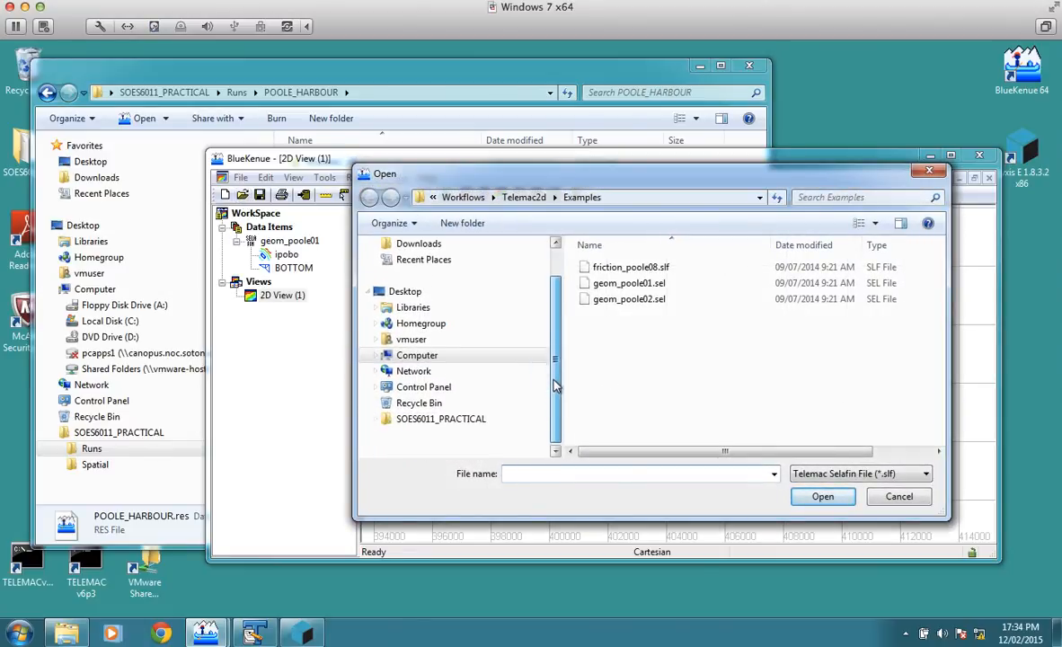
{"action": "left_click", "coordinate": [482, 422]}
{"action": "double_click", "coordinate": [600, 269]}
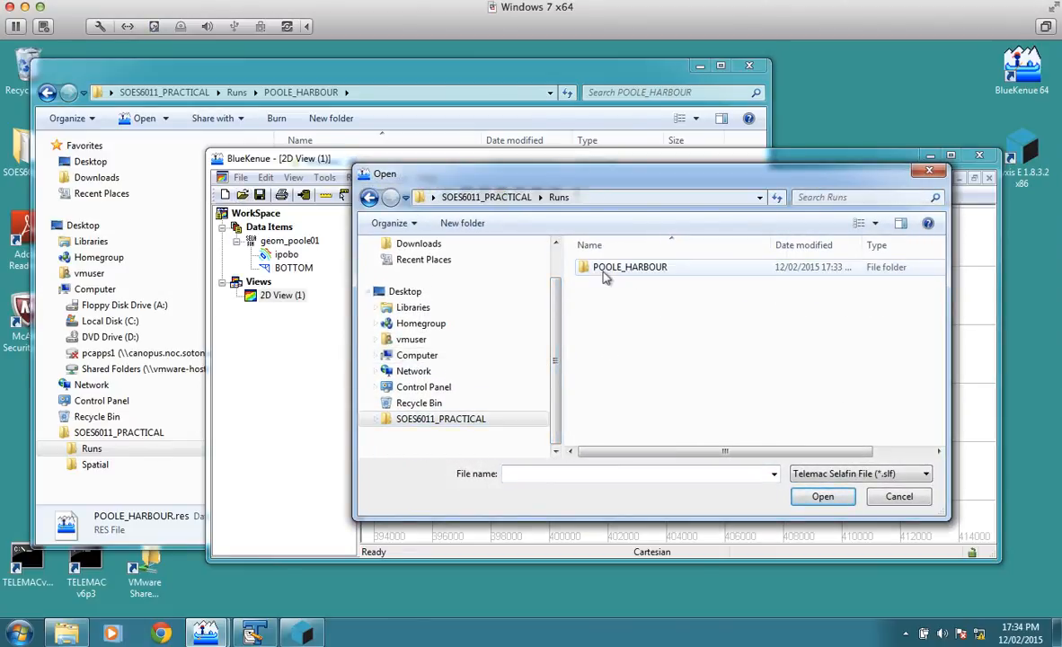
{"action": "double_click", "coordinate": [604, 270]}
{"action": "left_click", "coordinate": [662, 318]}
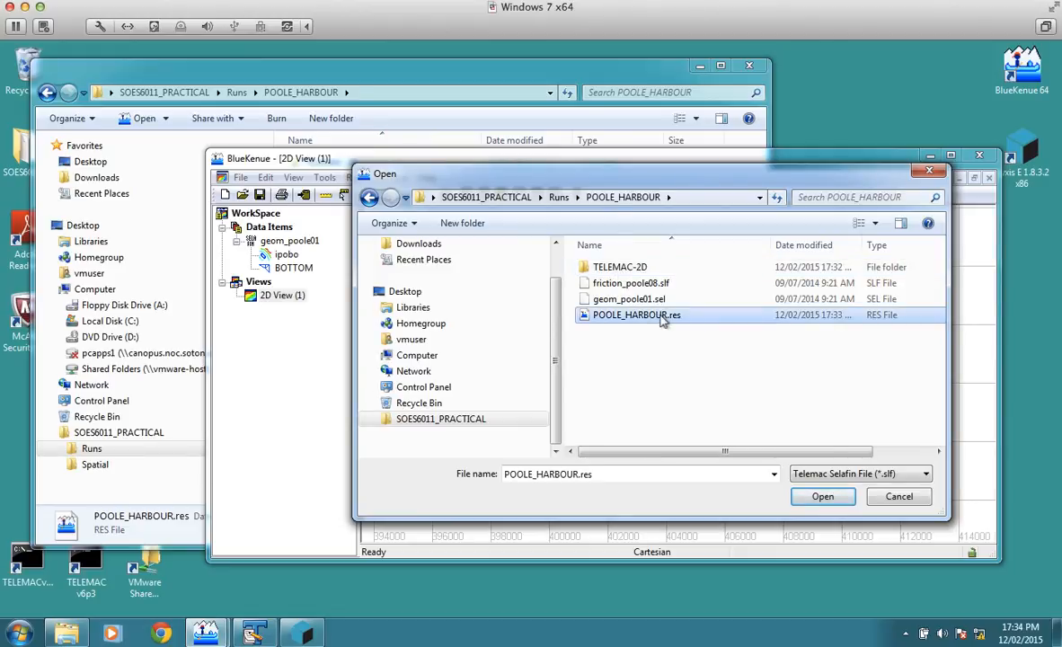
{"action": "left_click", "coordinate": [831, 499]}
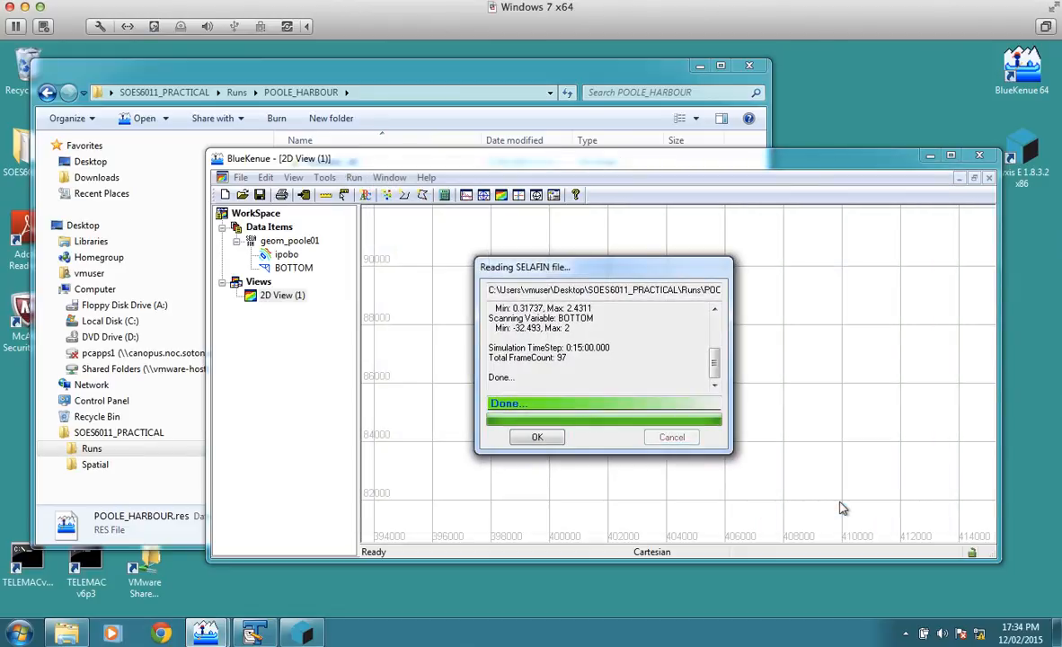
{"action": "left_click", "coordinate": [539, 437]}
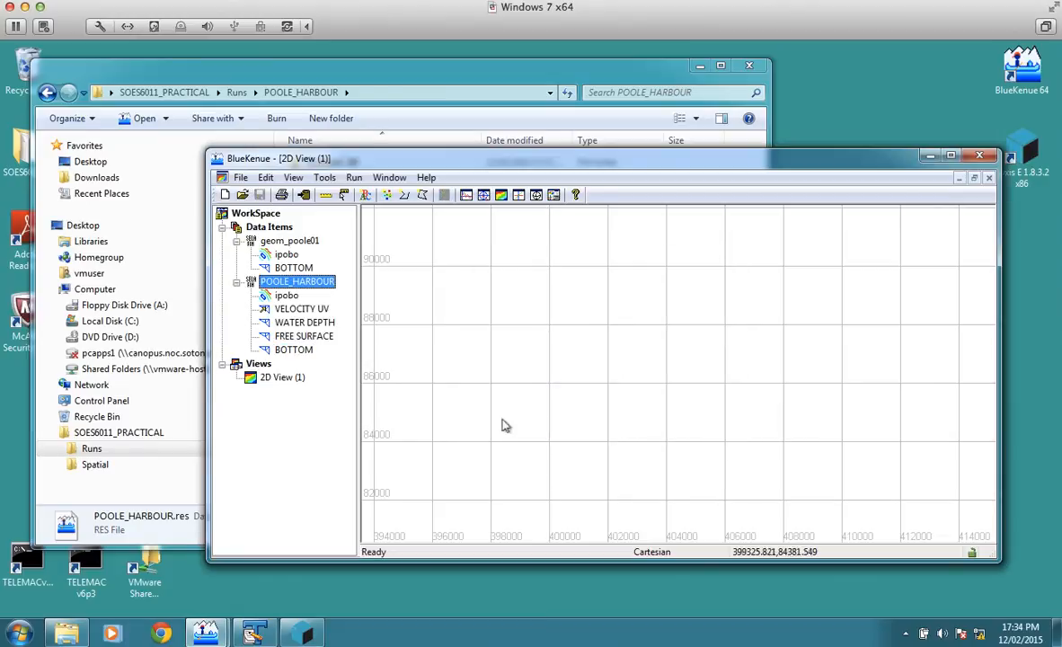
Step: Collapse geom_poole01, look through the POOLE_HARBOUR result variables and add VELOCITY UV to 2D View (1)
{"action": "left_click", "coordinate": [236, 241]}
{"action": "left_click", "coordinate": [314, 283]}
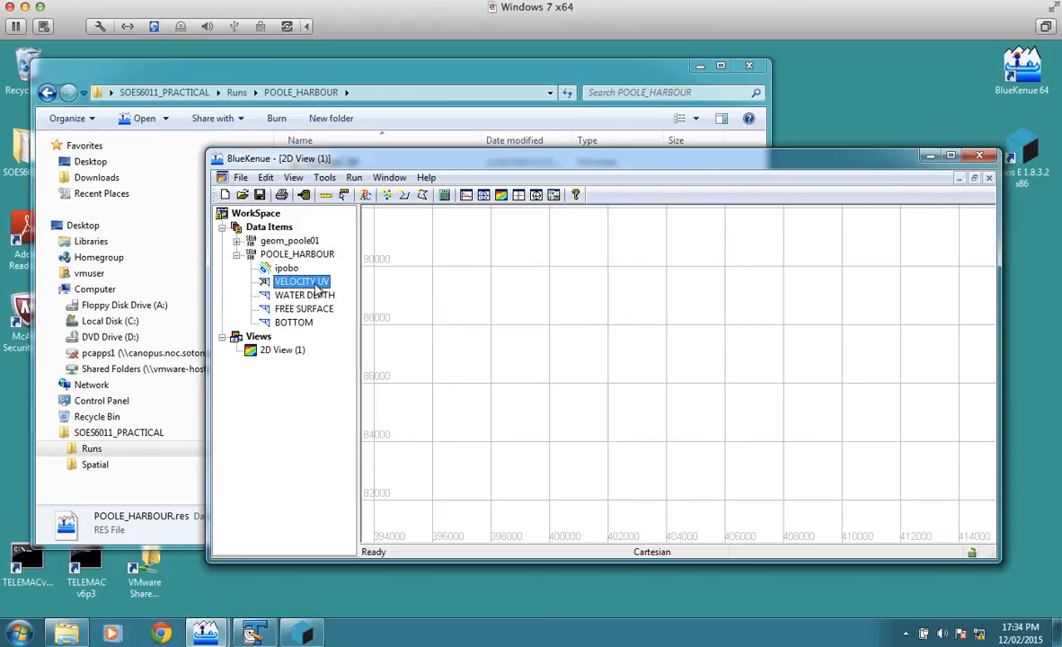
{"action": "key", "text": "Down"}
{"action": "key", "text": "Down"}
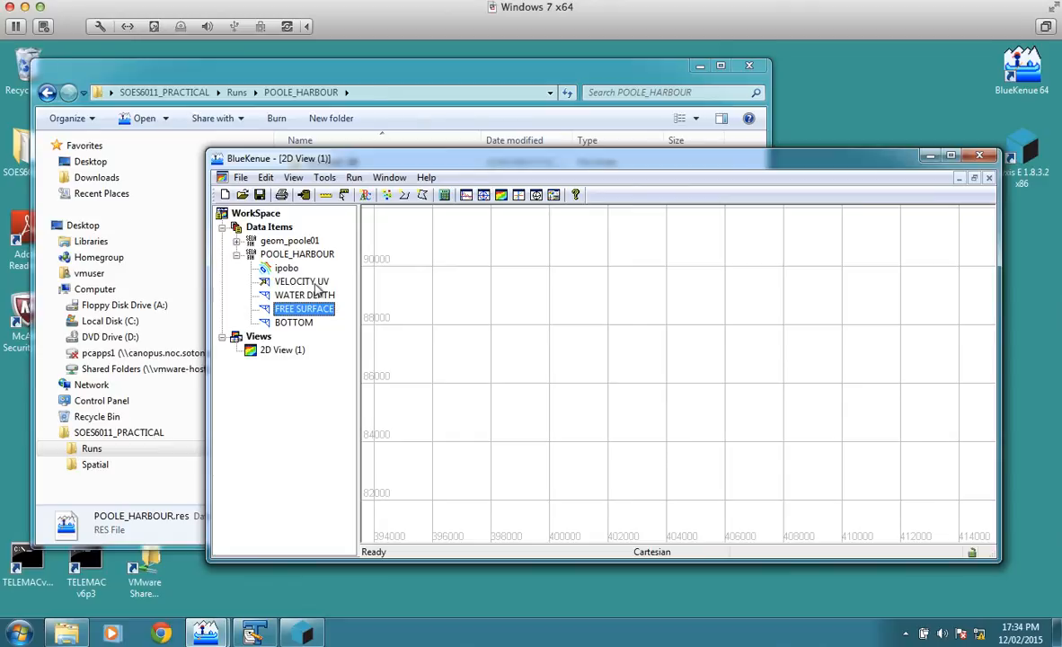
{"action": "key", "text": "Down"}
{"action": "key", "text": "Up"}
{"action": "key", "text": "Up"}
{"action": "key", "text": "Up"}
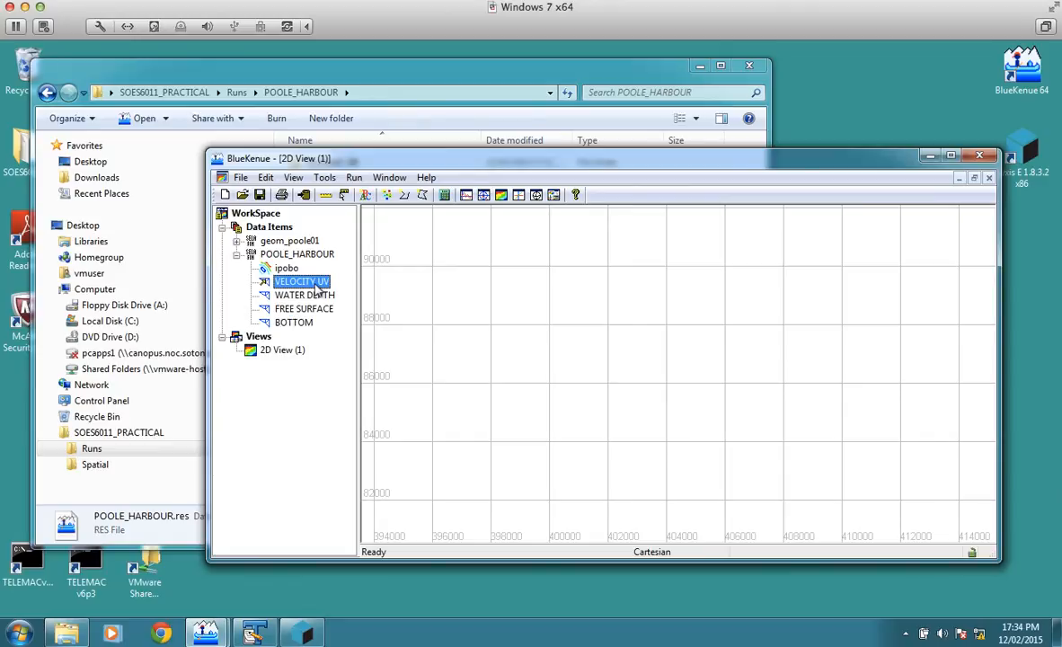
{"action": "left_click_drag", "start_coordinate": [303, 284], "coordinate": [296, 352]}
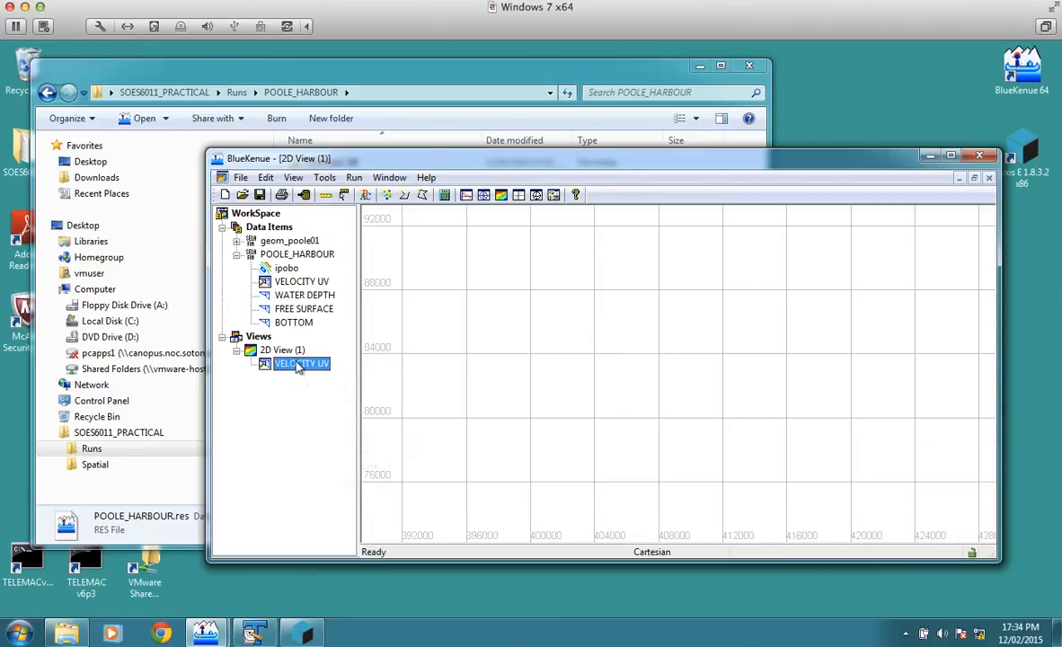
Step: Enable animation for VELOCITY UV in 2D View (1), step forward and play the velocity vectors to the final frame
{"action": "right_click", "coordinate": [297, 366]}
{"action": "left_click", "coordinate": [348, 406]}
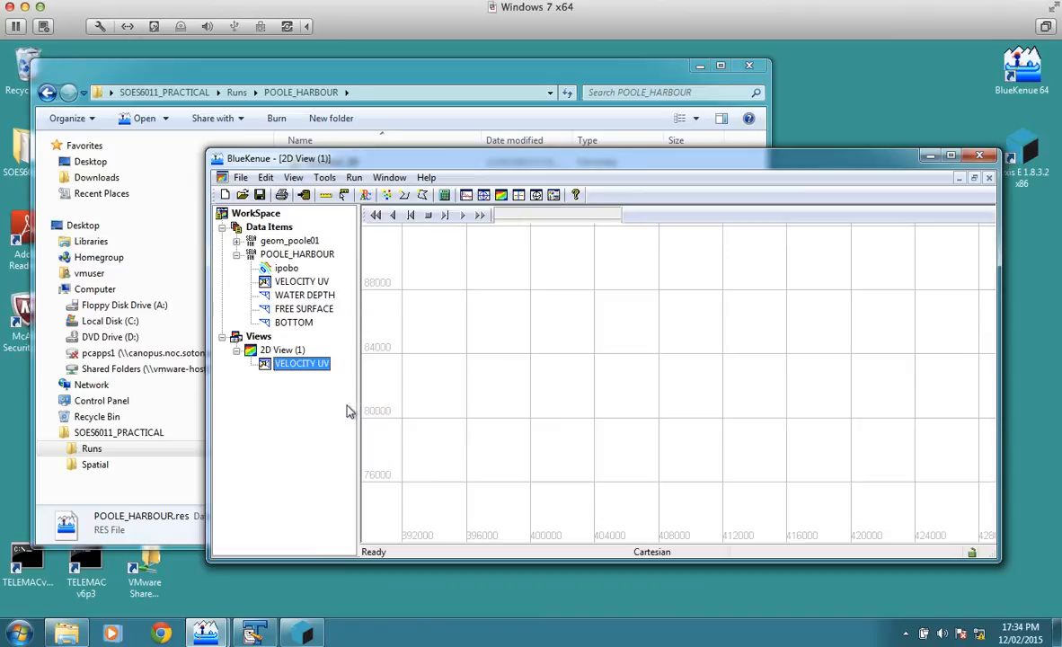
{"action": "left_click", "coordinate": [447, 217]}
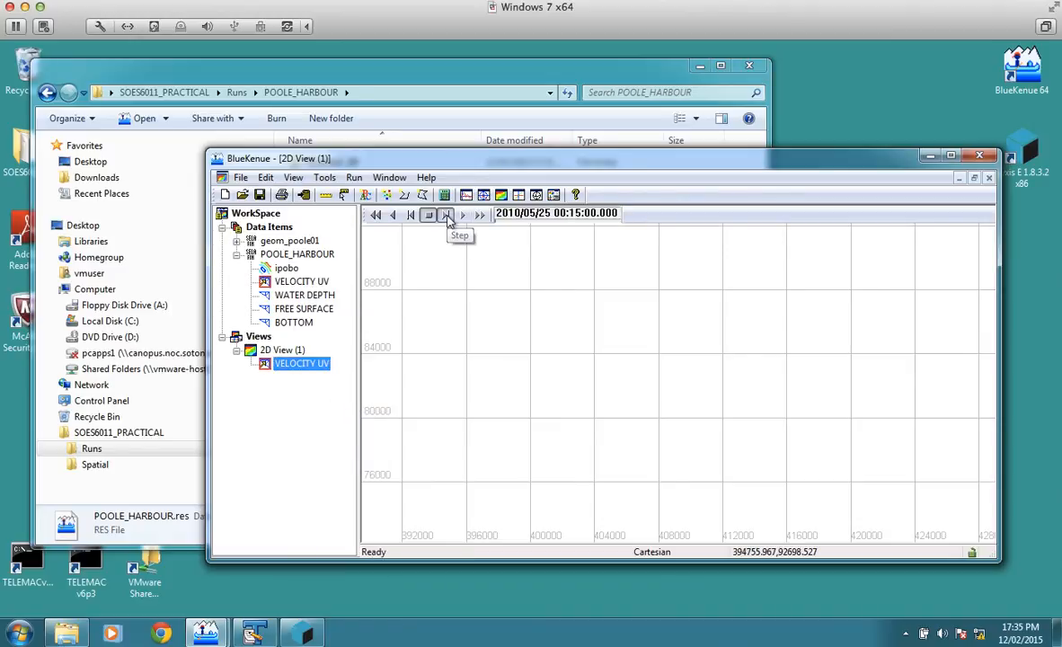
{"action": "left_click", "coordinate": [447, 216]}
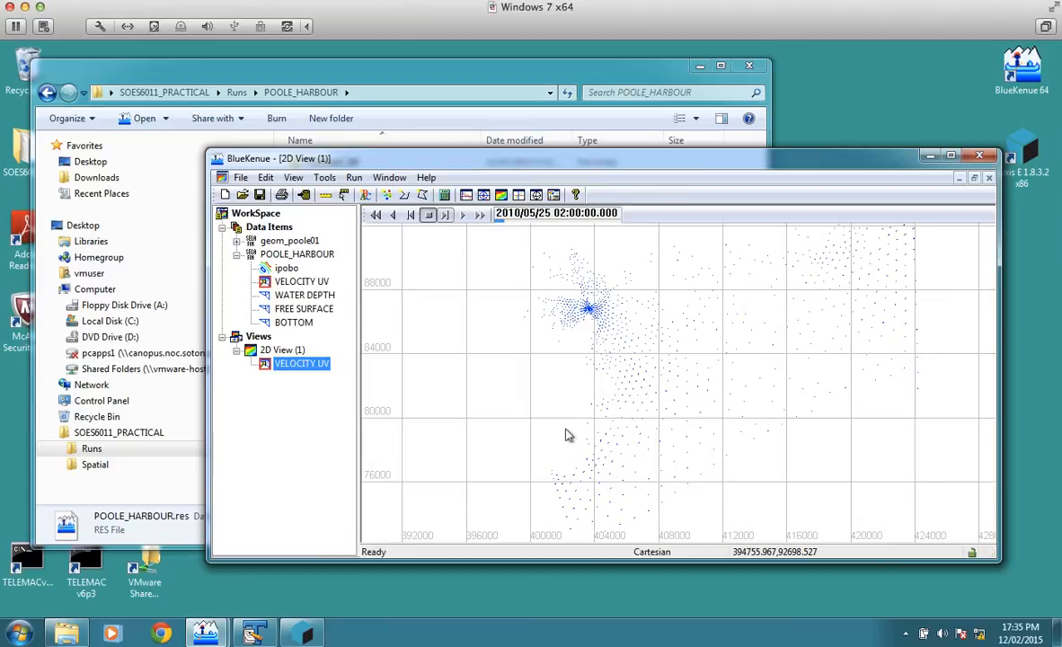
{"action": "left_click", "coordinate": [465, 217]}
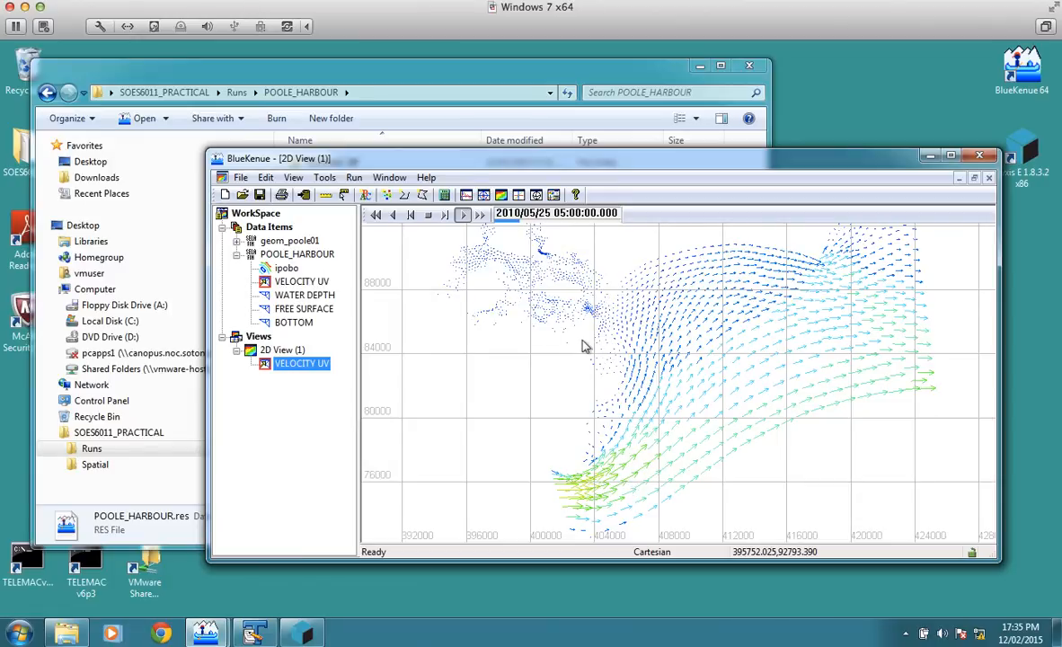
{"action": "left_click", "coordinate": [428, 215]}
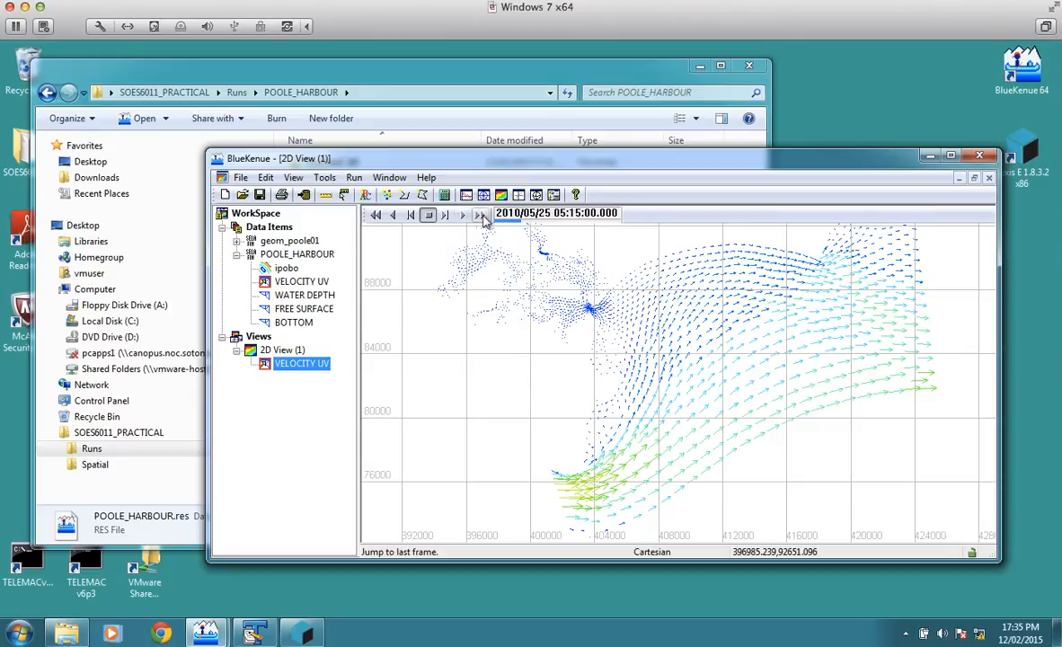
{"action": "left_click", "coordinate": [481, 215]}
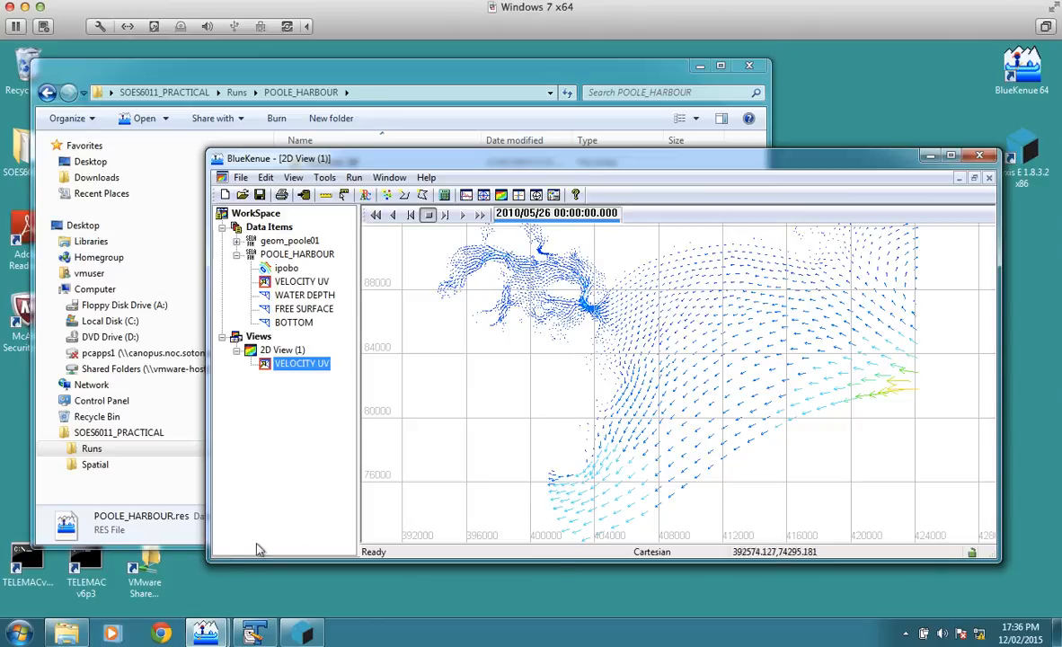
Step: Switch to pyxis to examine the Initial Conditions, and locate geom_poole01.sel in the Telemac2d Examples folder in File Explorer
{"action": "left_click", "coordinate": [303, 632]}
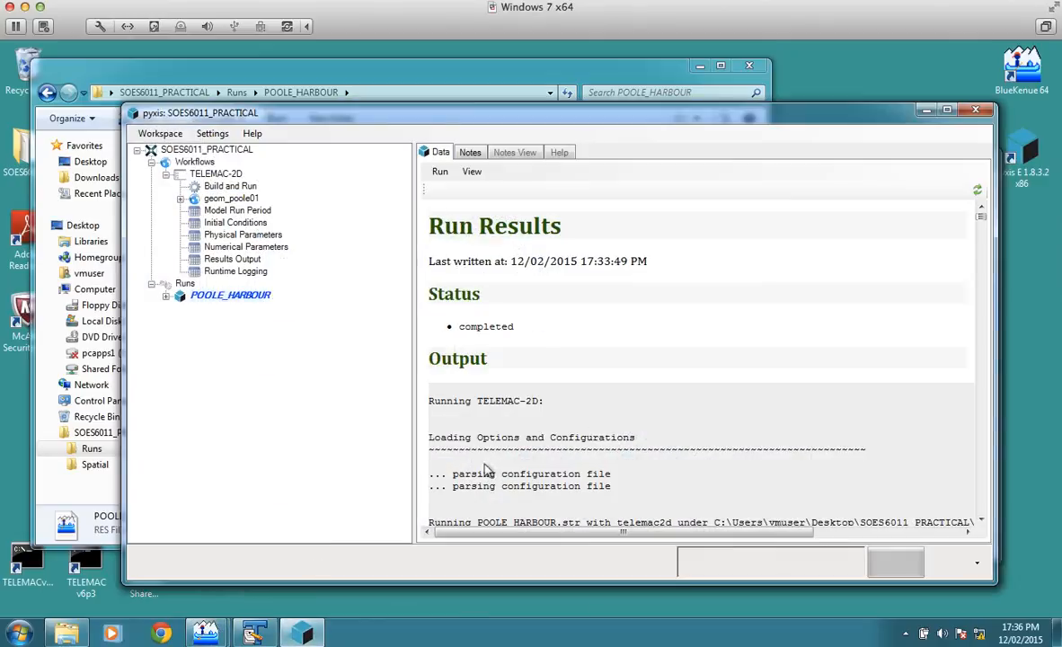
{"action": "left_click", "coordinate": [235, 222]}
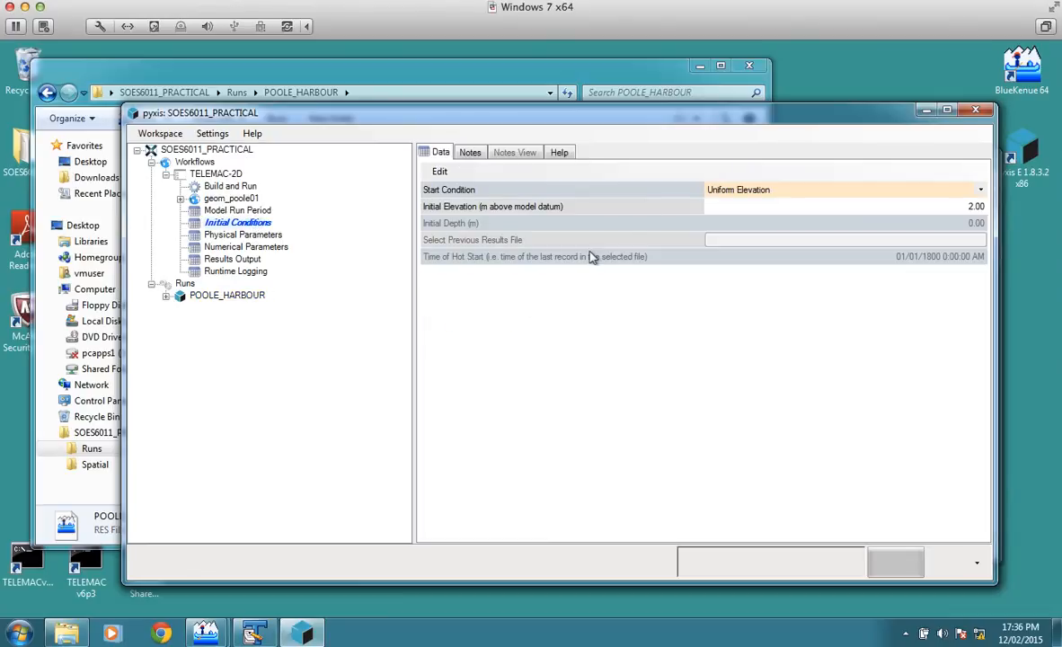
{"action": "left_click", "coordinate": [527, 84]}
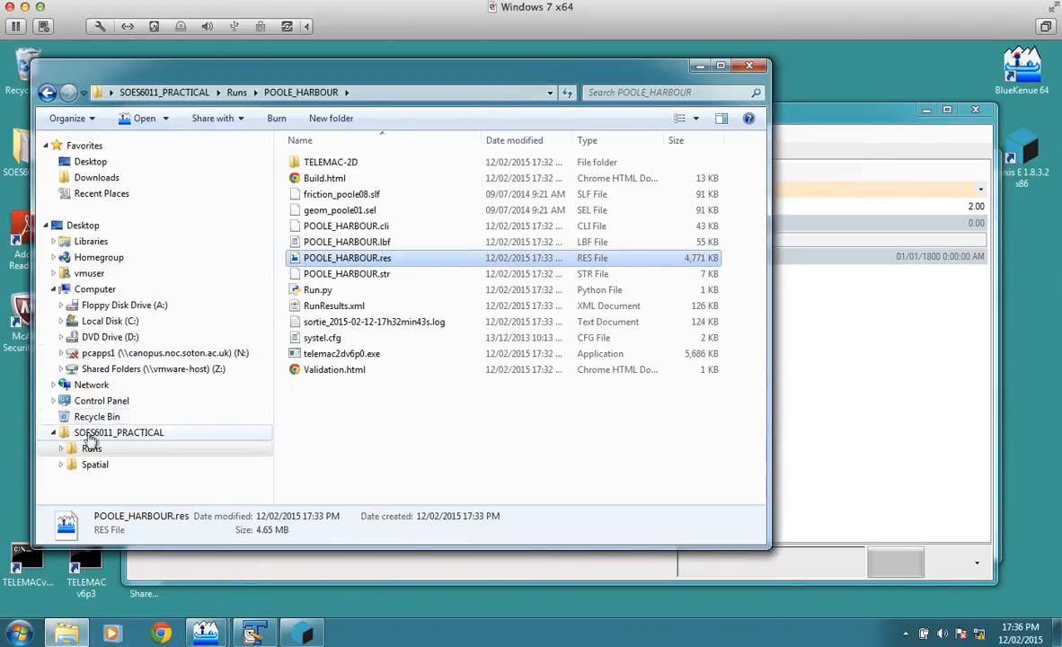
{"action": "left_click", "coordinate": [56, 324]}
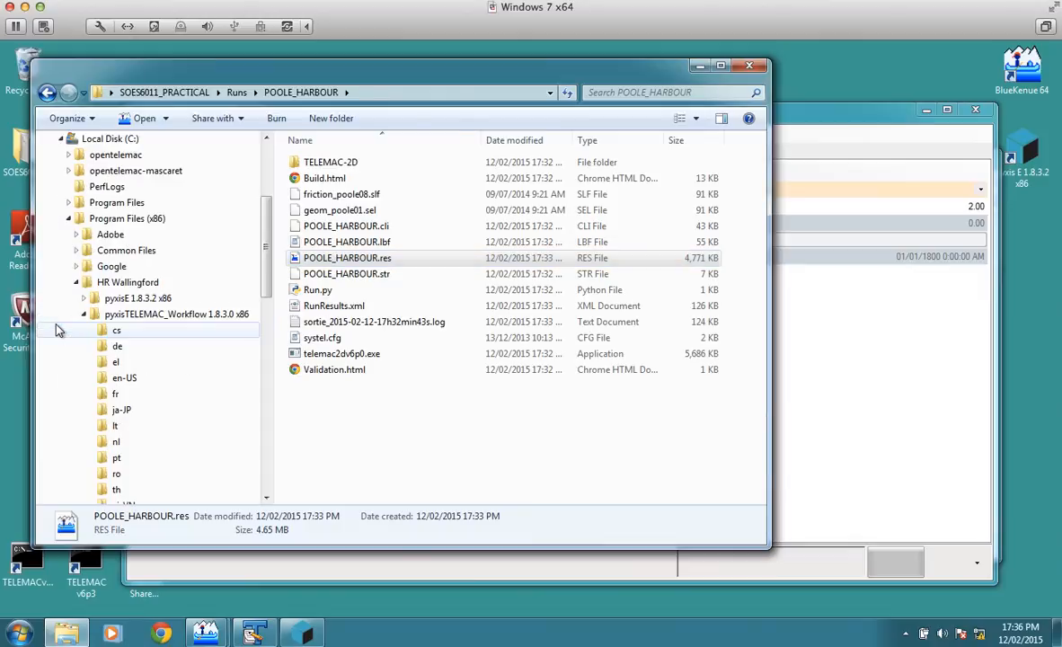
{"action": "left_click_drag", "start_coordinate": [266, 288], "coordinate": [267, 352]}
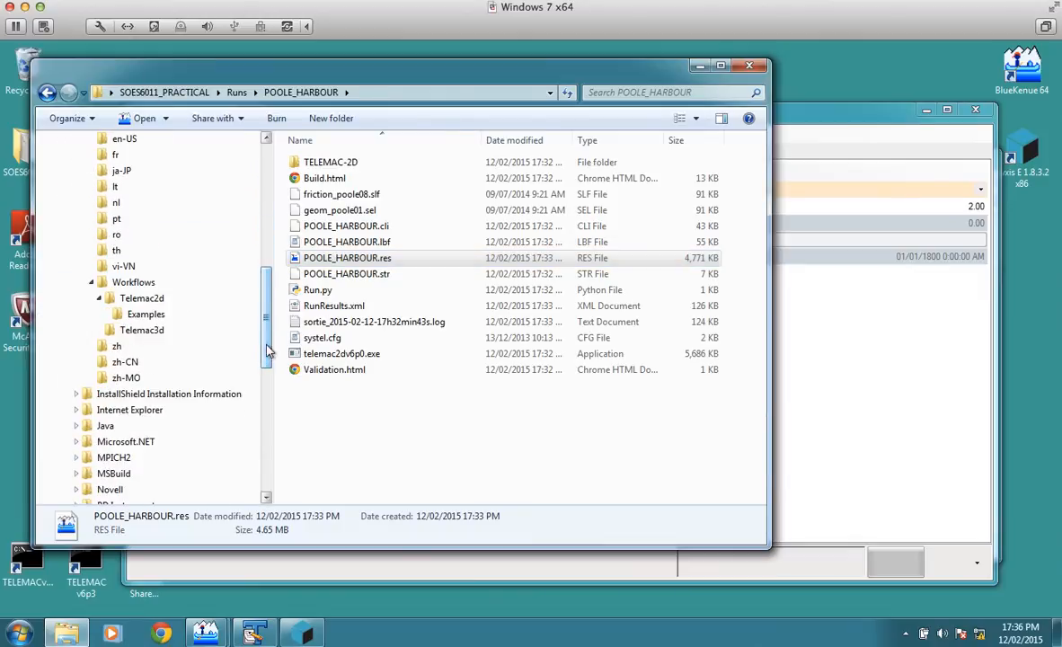
{"action": "left_click", "coordinate": [157, 314]}
{"action": "left_click", "coordinate": [370, 210]}
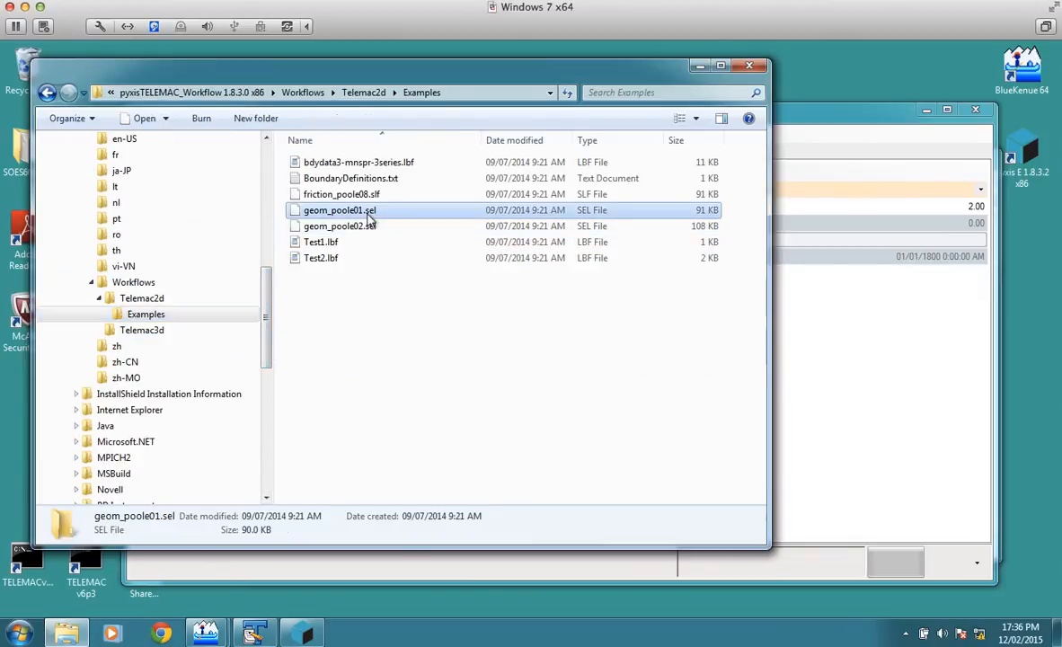